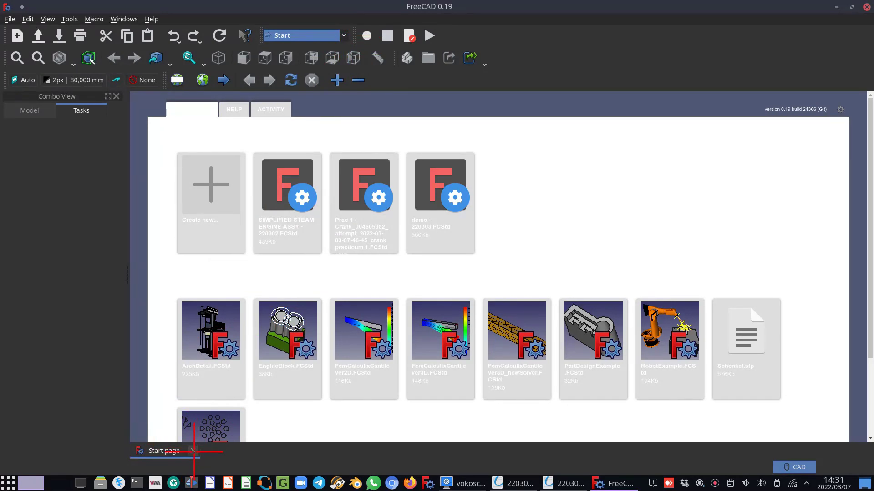
- Close the start page and create a new empty document in the Spreadsheet workbench
left_click(193, 451)
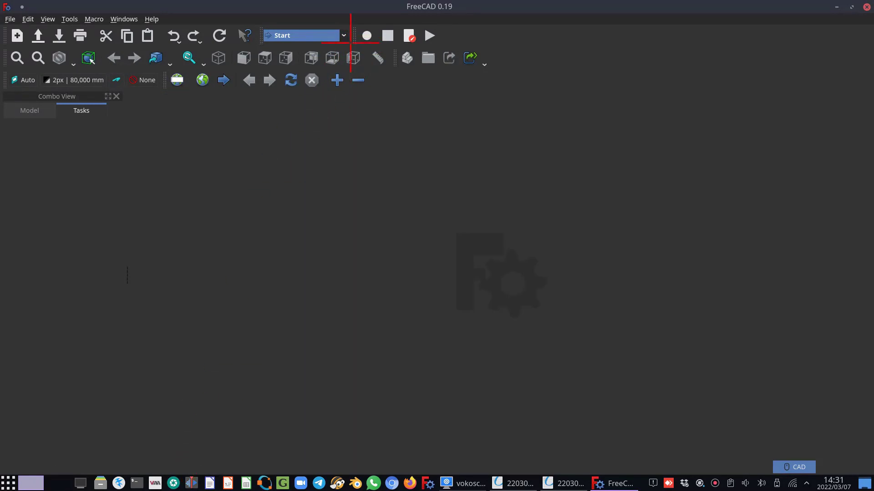
left_click(344, 34)
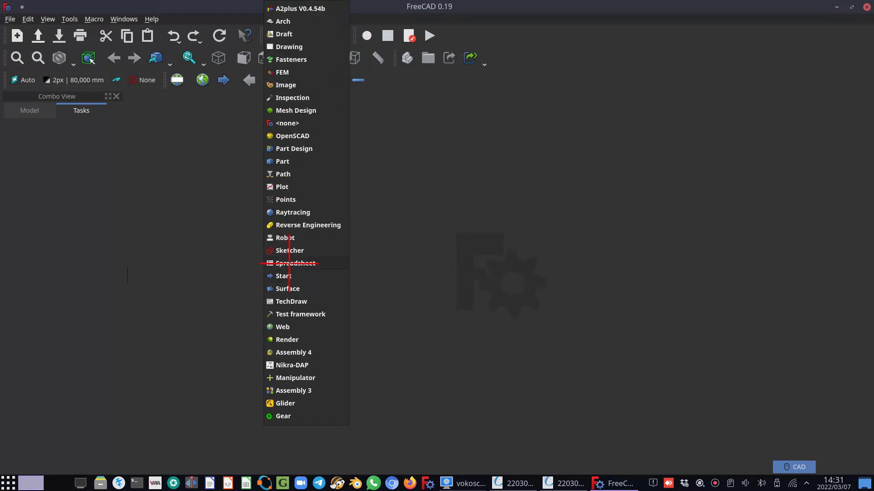
left_click(289, 263)
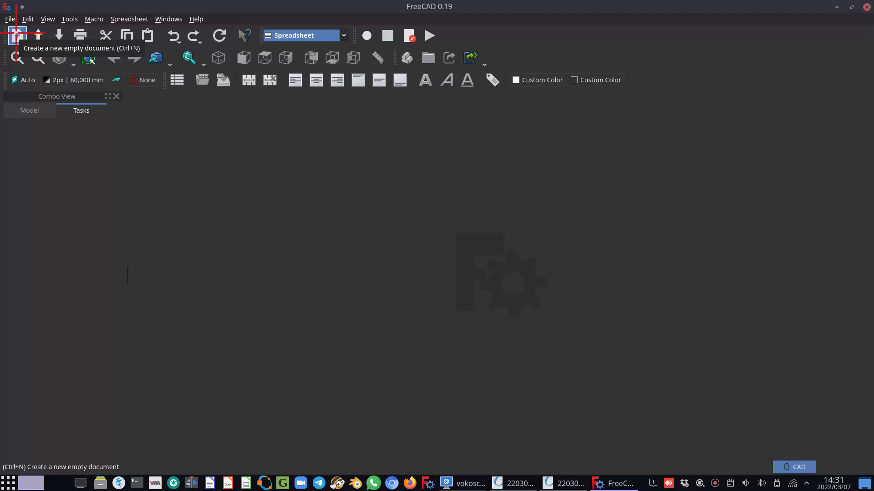
left_click(16, 33)
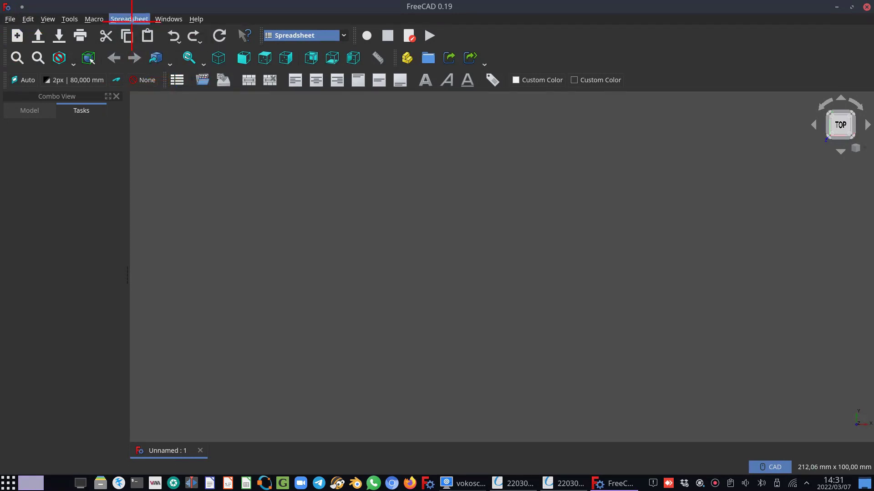
- Create a spreadsheet in the new document and open it for editing
left_click(130, 19)
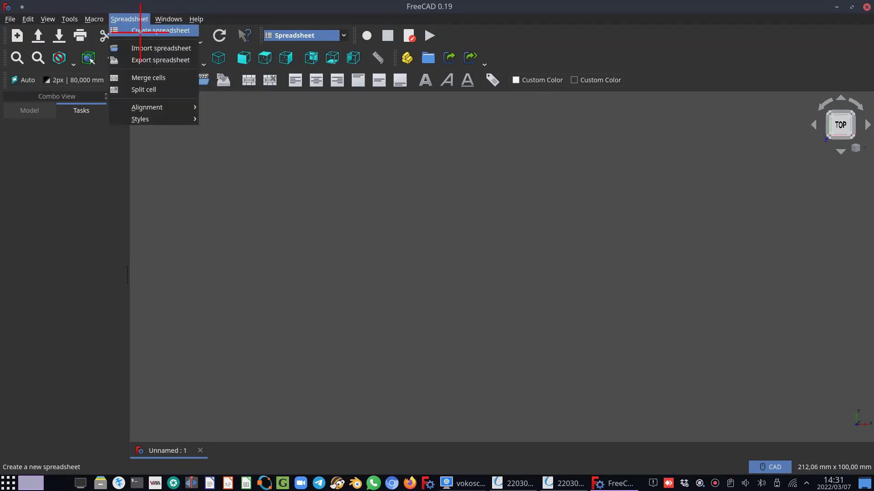
left_click(144, 30)
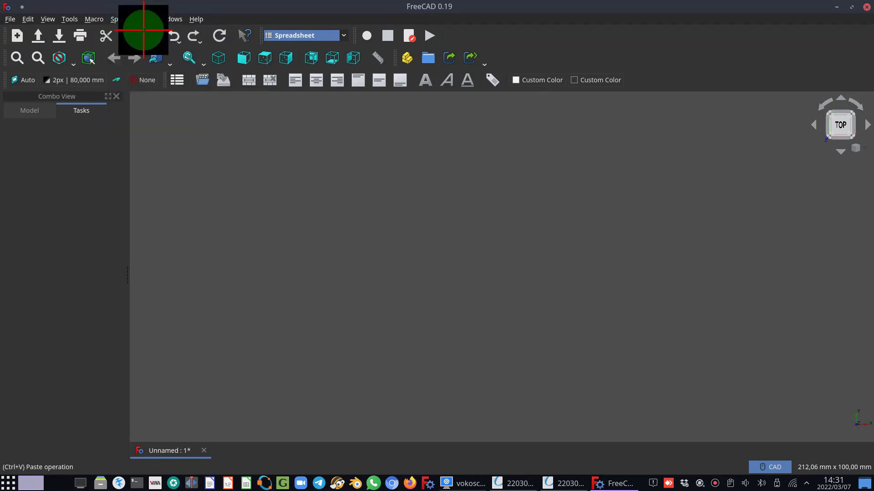
left_click(21, 112)
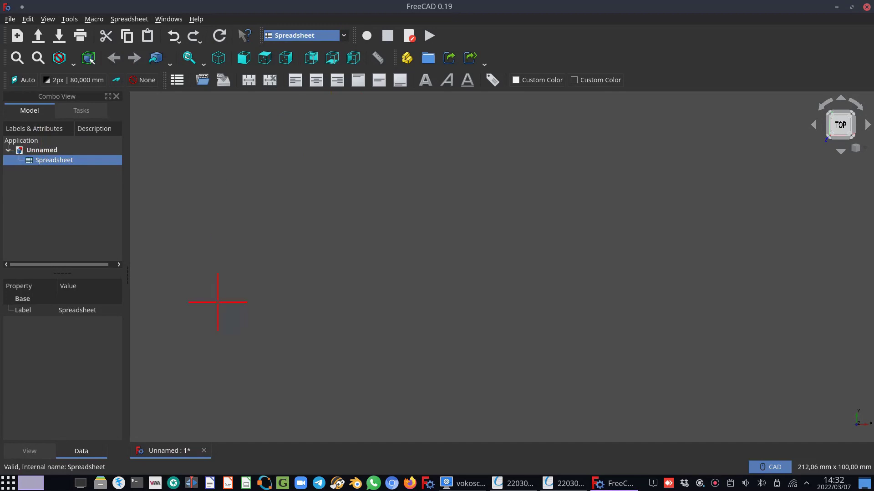
left_click(41, 159)
double_click(41, 159)
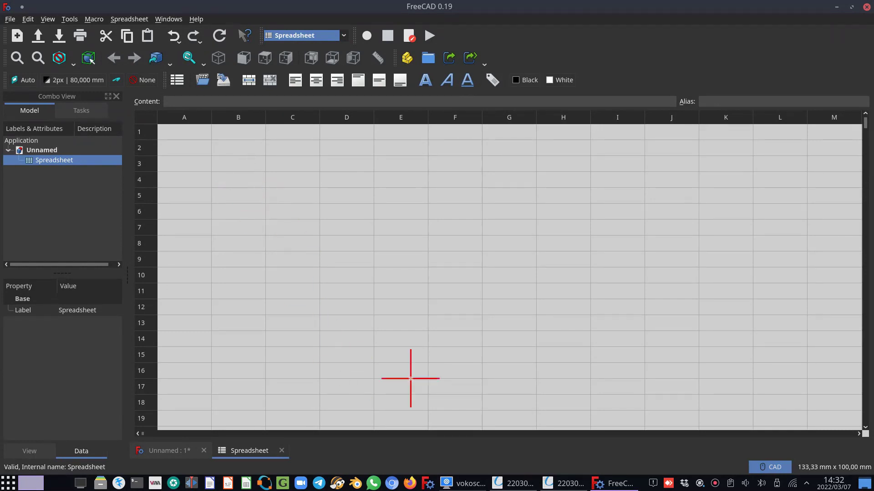
- Check the dimensioned crank drawing in Okular, return to the FreeCAD spreadsheet and enter the label Outer Dia in cell A1
left_click(559, 487)
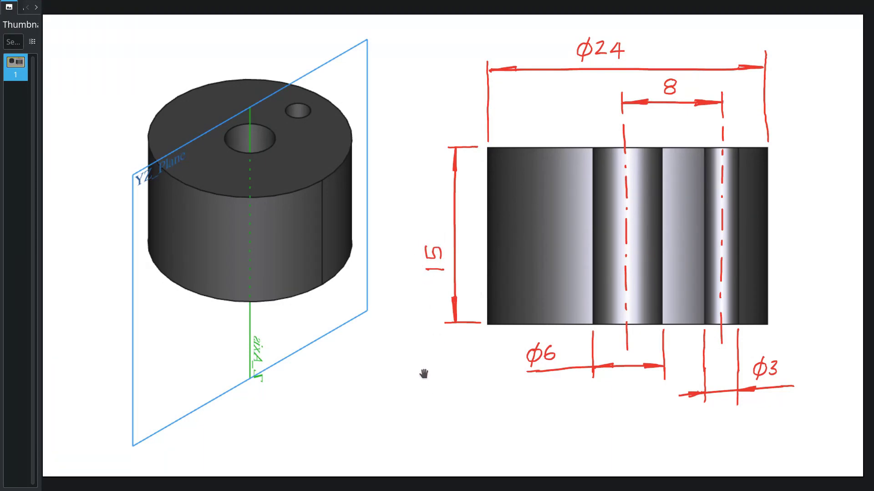
key("alt+Tab")
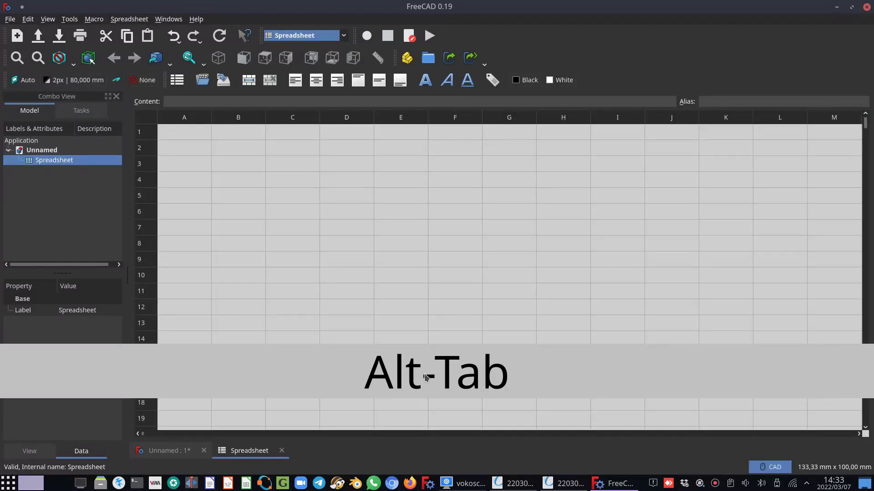
left_click(183, 132)
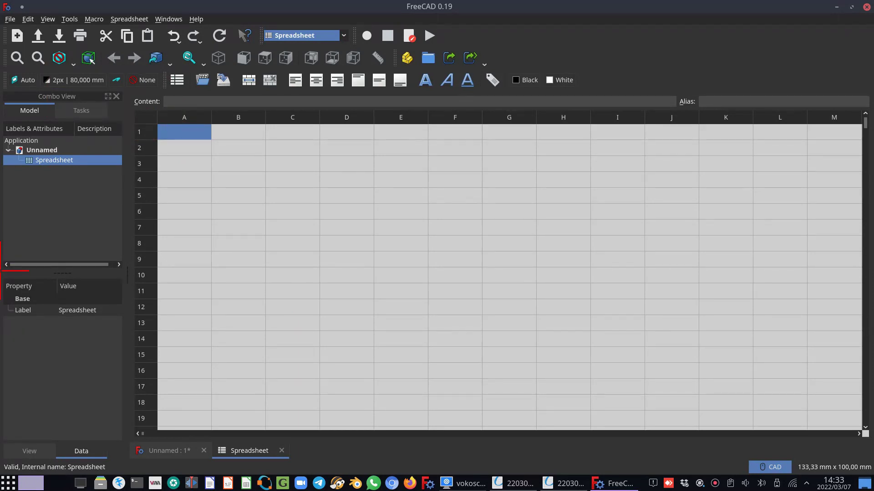
type("Ou")
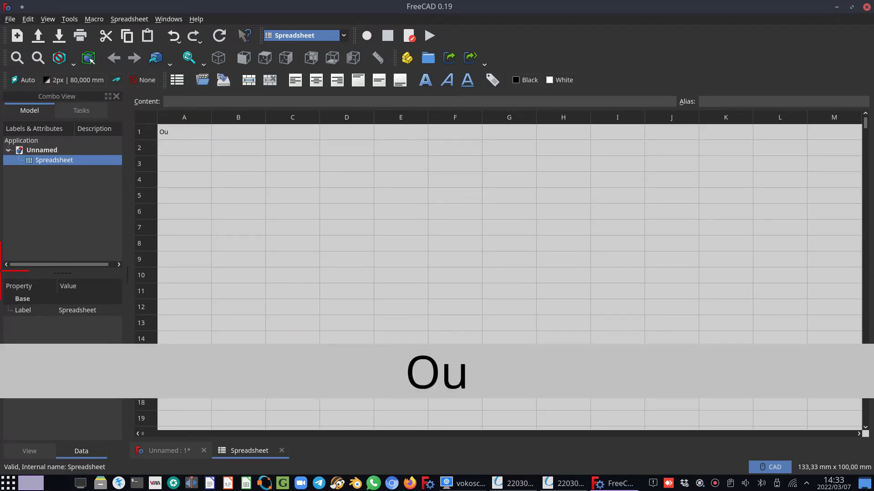
type("t")
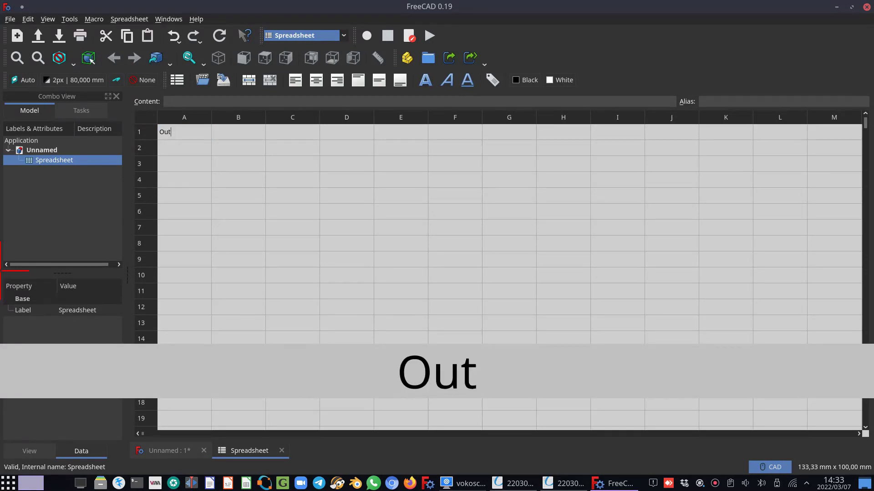
type("er")
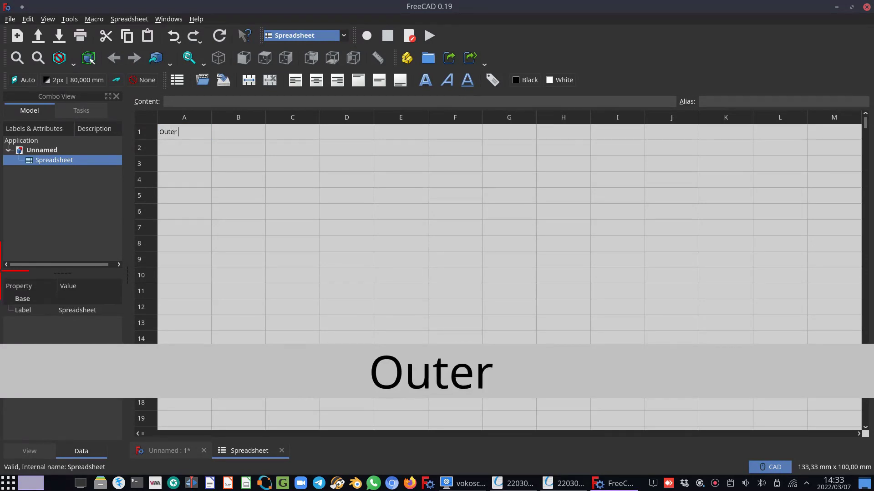
type(" Dia")
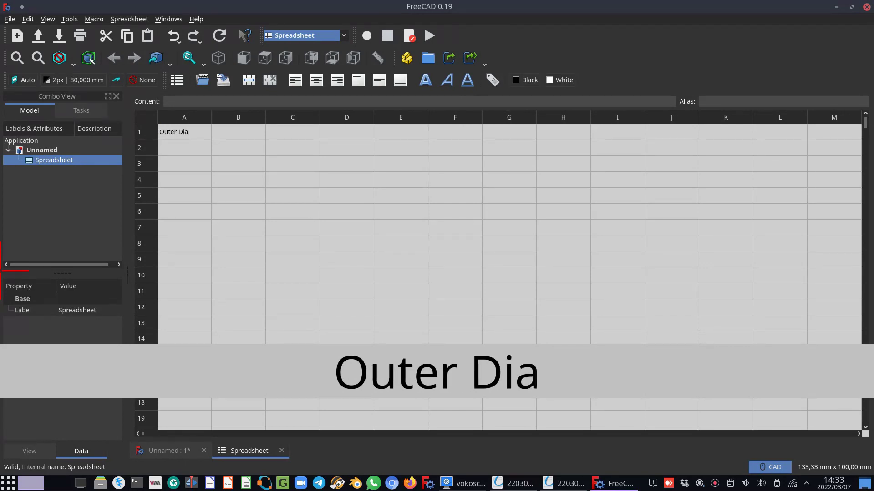
key("Return")
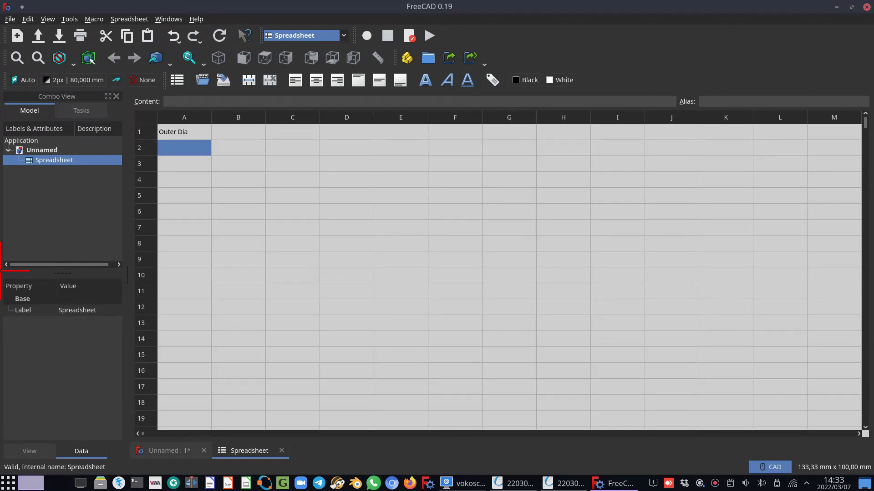
- Enter the label Thickness in cell A2, below the outer diameter label
type("Thi")
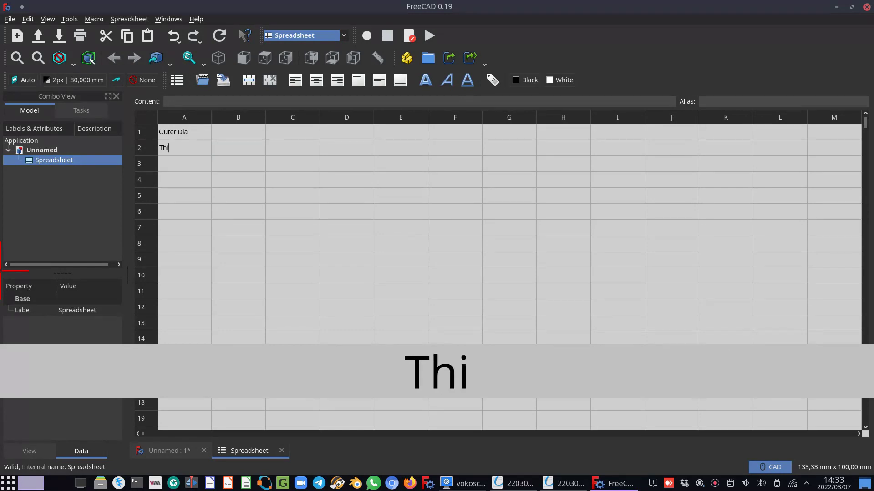
type("cck")
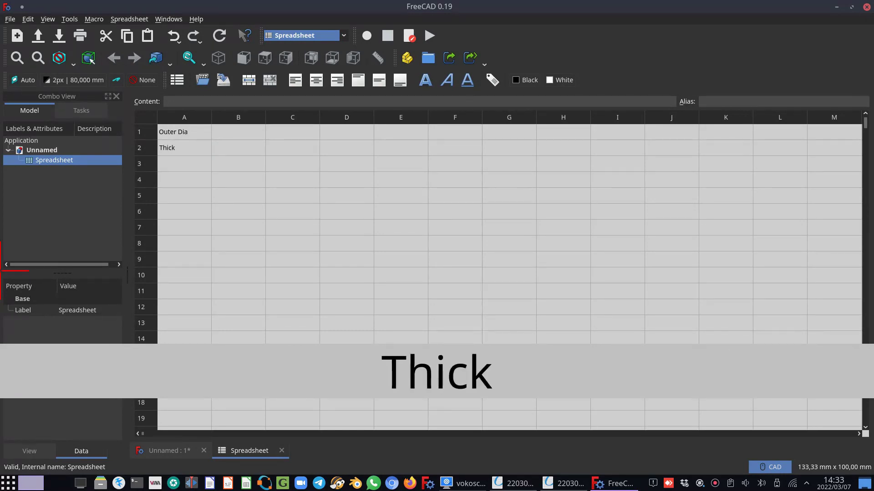
type("ness")
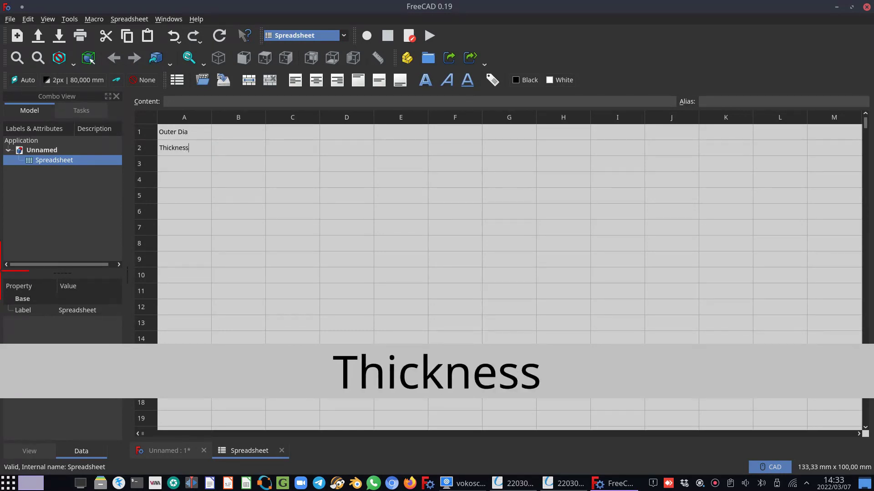
key("Return")
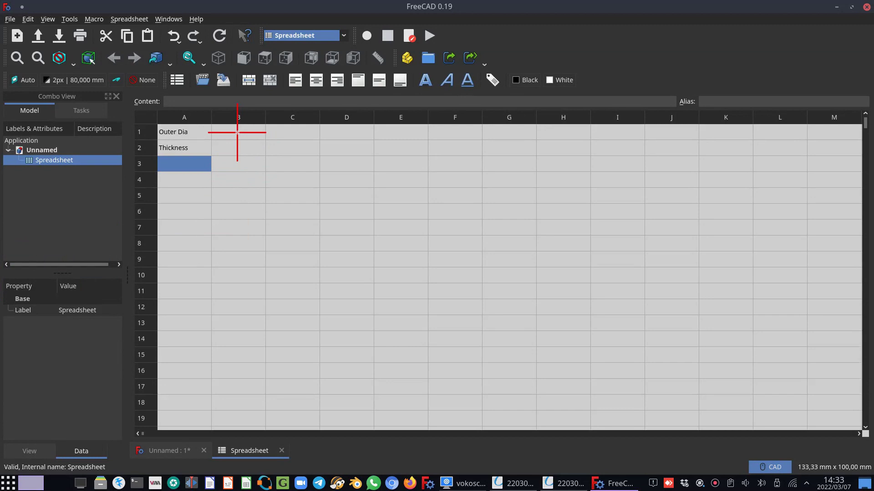
- Enter 24 in cell B1 for the outer diameter and 15 in cell B2 for the thickness
left_click(237, 133)
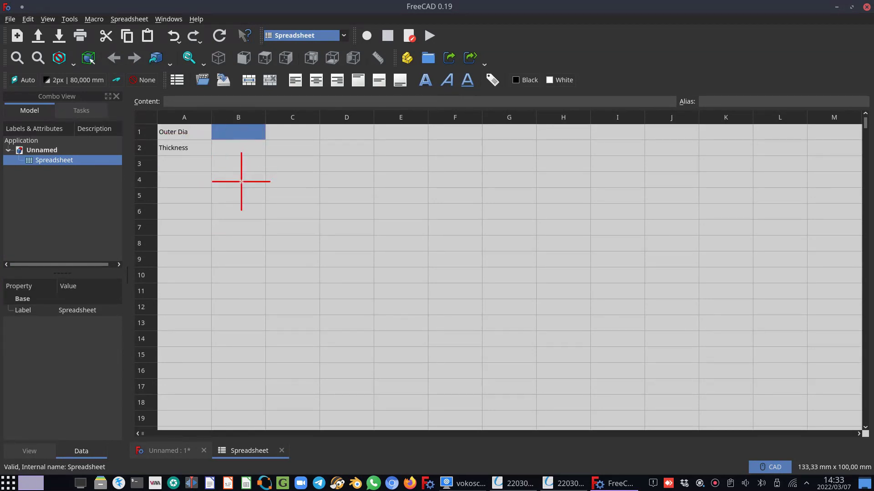
type("24")
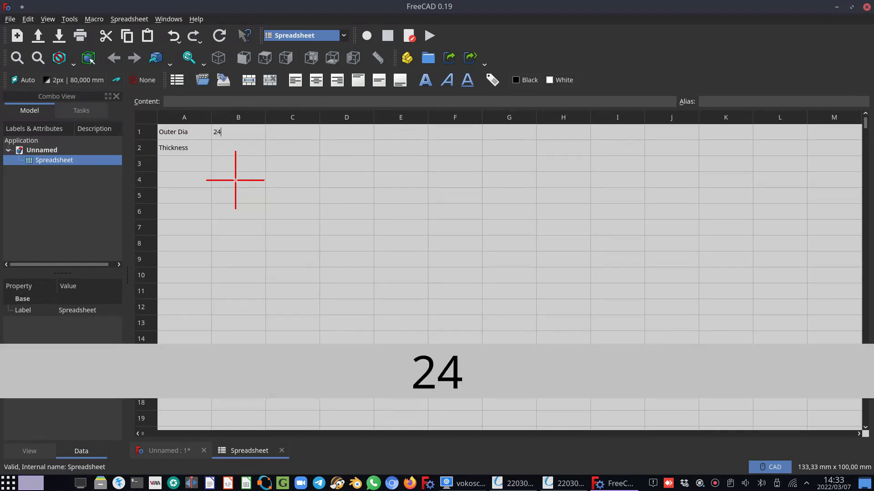
key("Return")
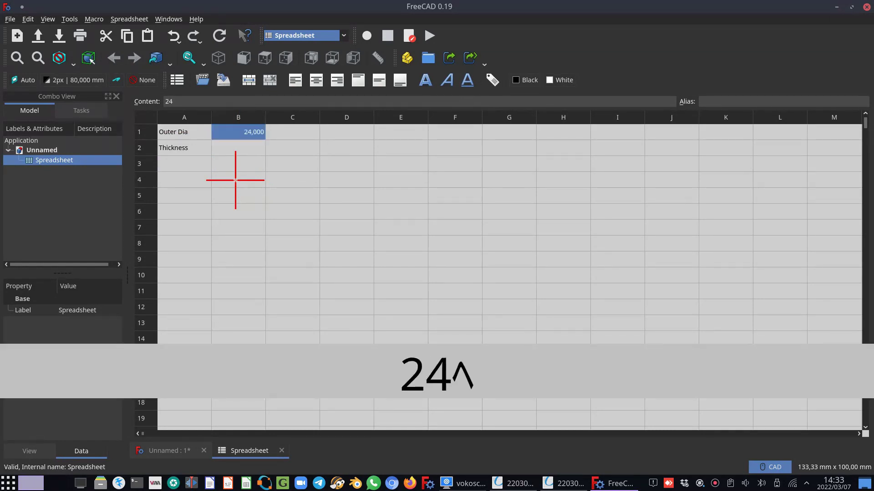
mouse_move(547, 487)
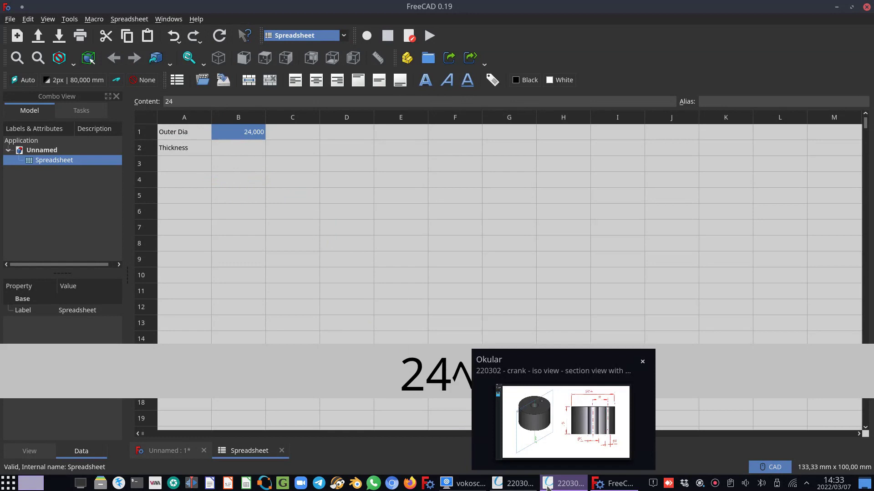
left_click(237, 148)
type("15")
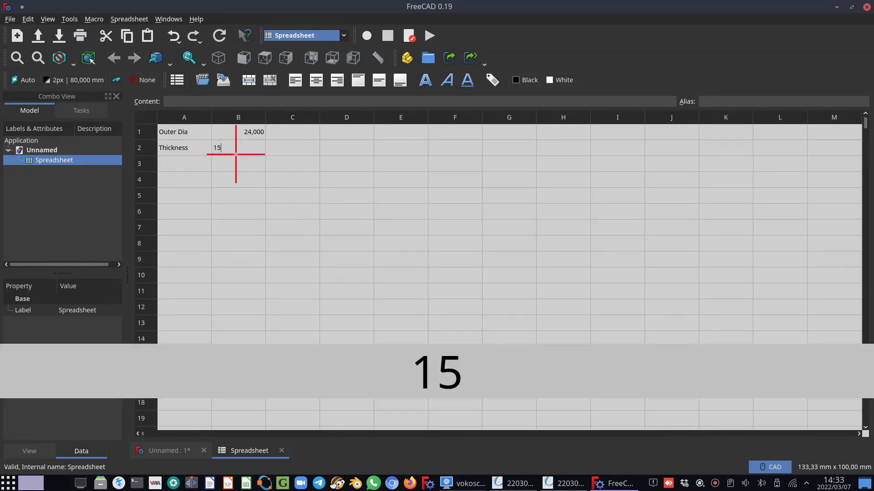
key("Return")
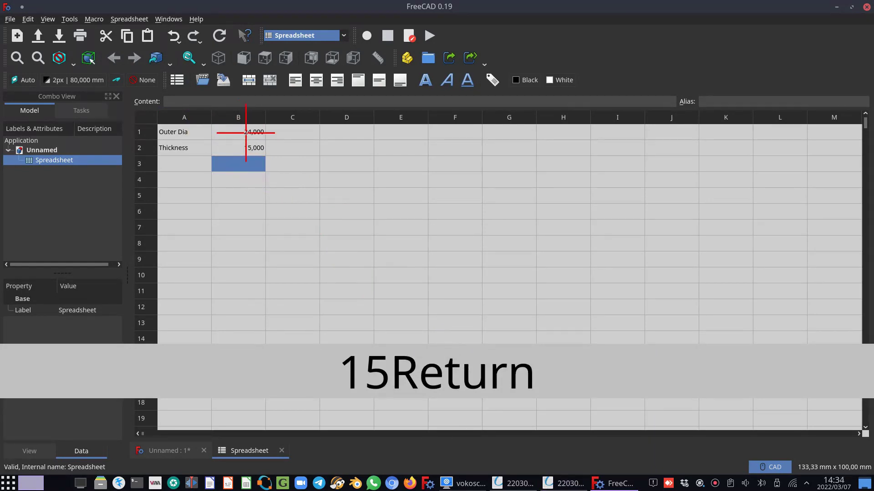
- Set the display unit of cells B1 and B2 to mm in the cell properties
left_click_drag(240, 132, 242, 140)
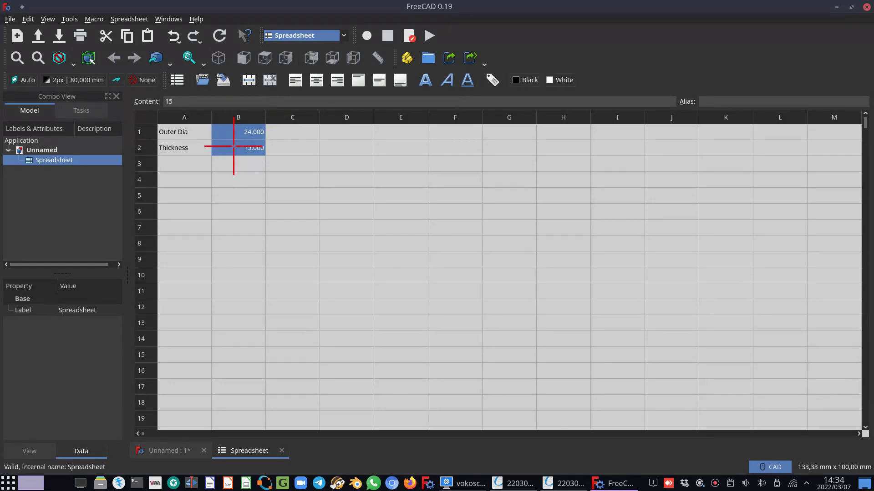
right_click(234, 147)
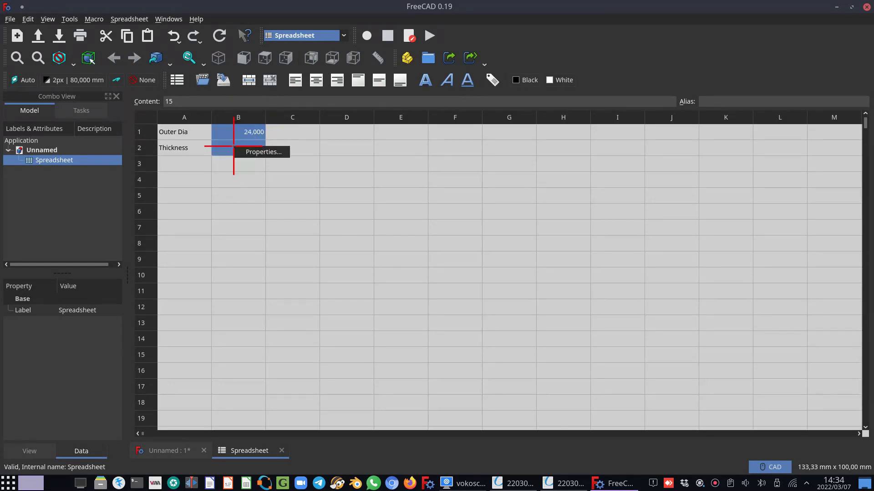
left_click(253, 153)
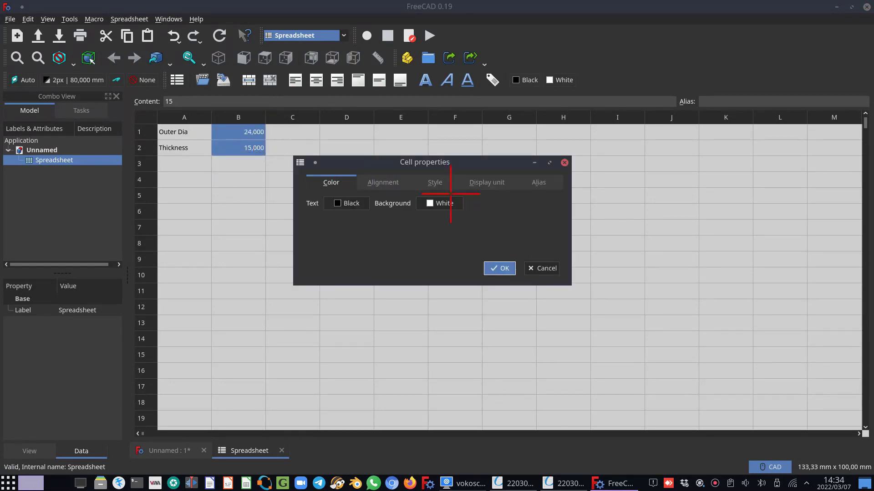
left_click(476, 184)
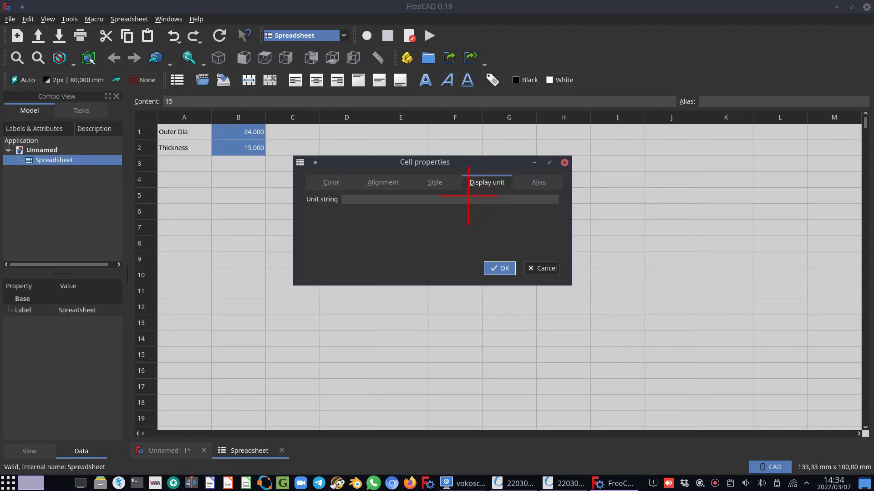
left_click(358, 199)
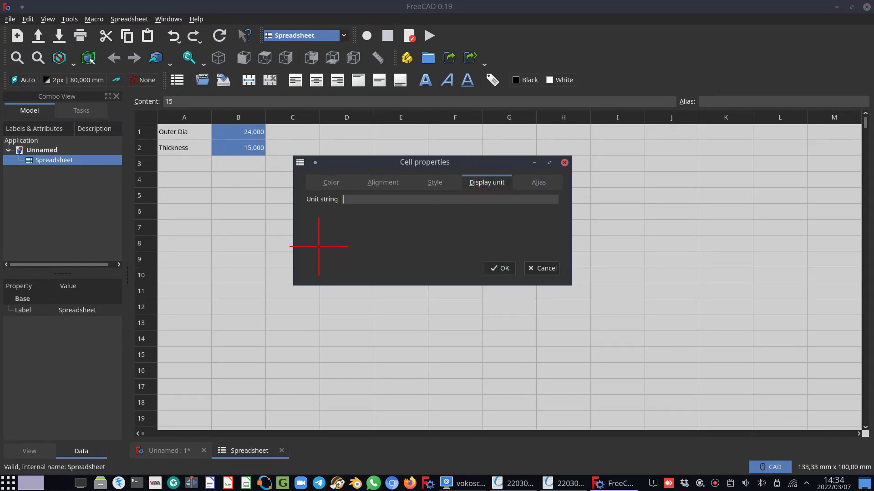
type("mm")
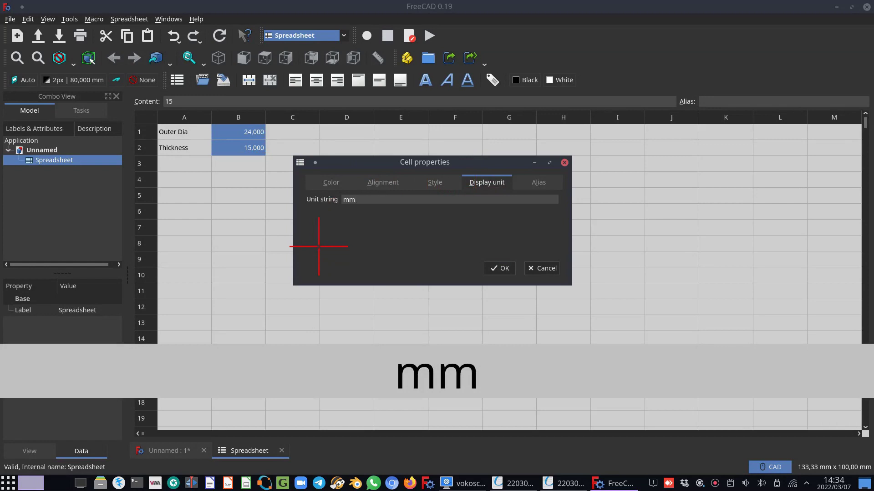
key("Return")
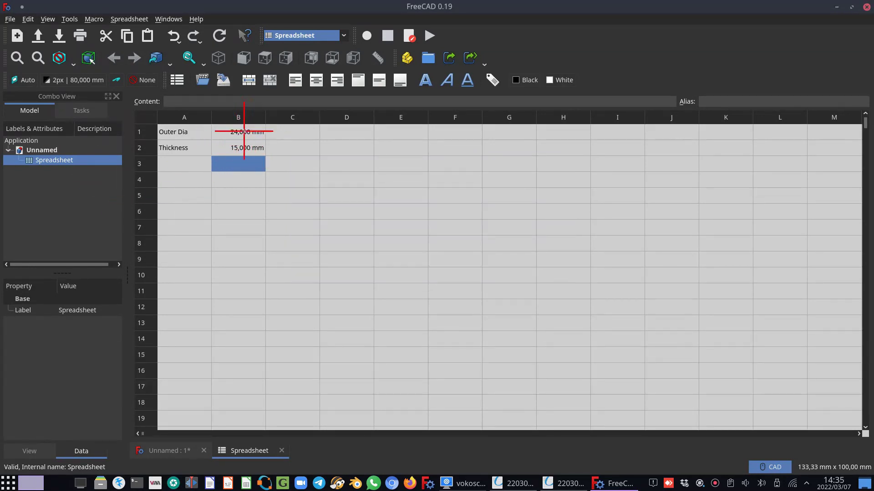
- Assign the alias OuterDia to the outer diameter value in cell B1
left_click(239, 132)
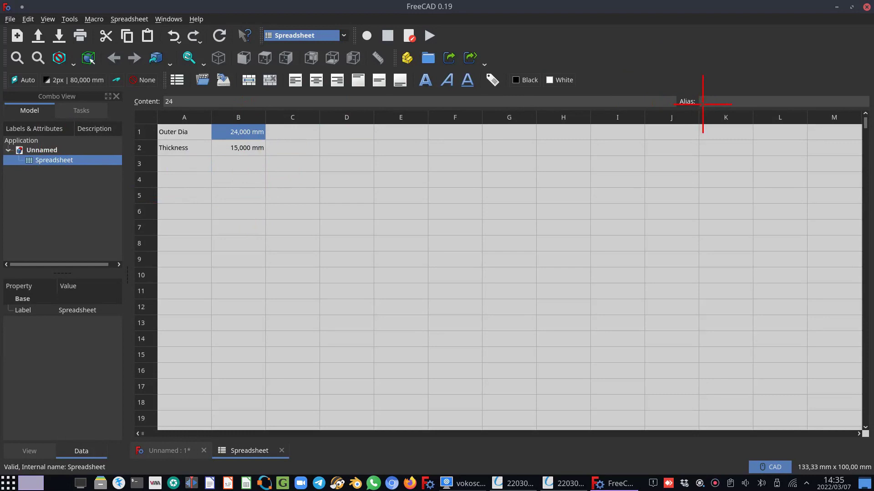
left_click(703, 104)
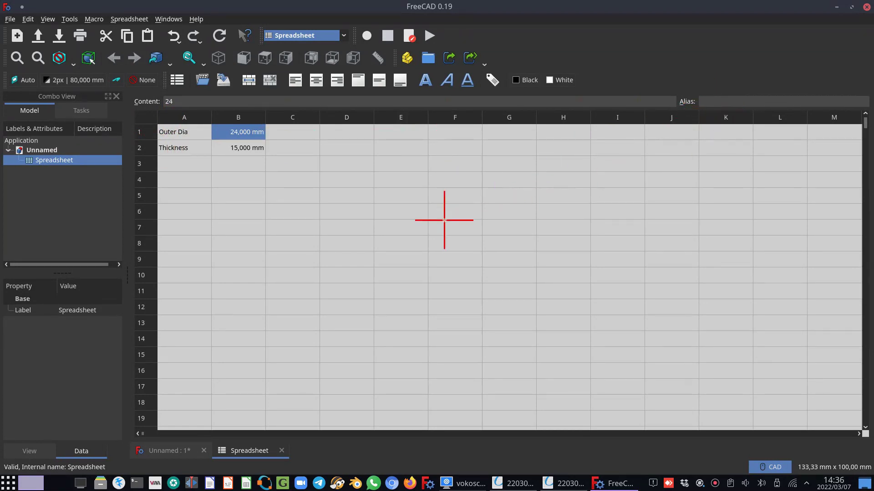
type("Outer")
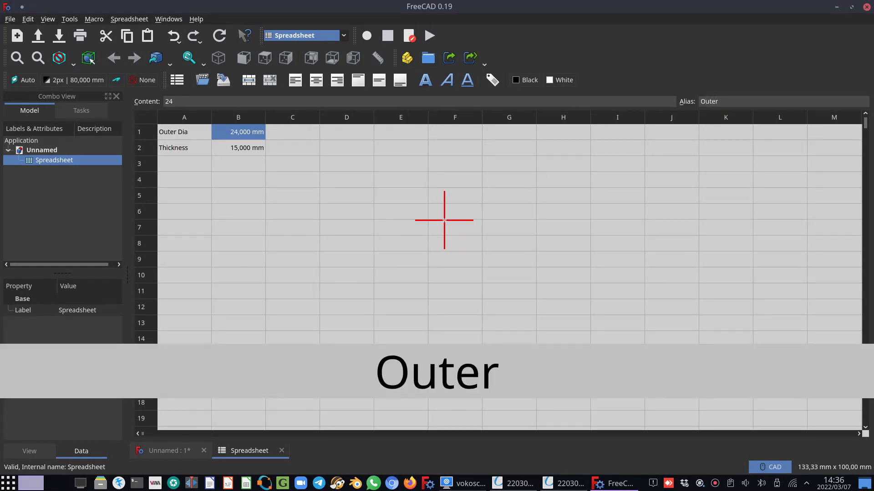
type("Dia")
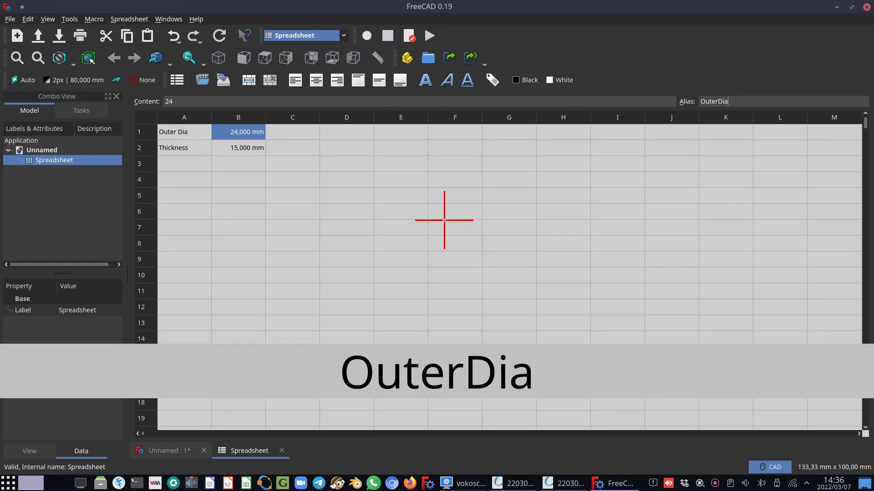
key("Return")
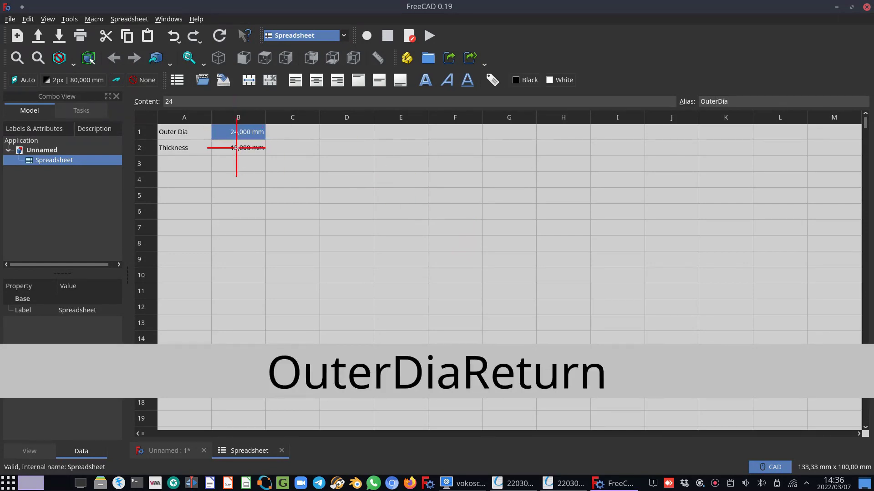
- Assign the alias Thickness to the thickness value in cell B2
left_click(236, 148)
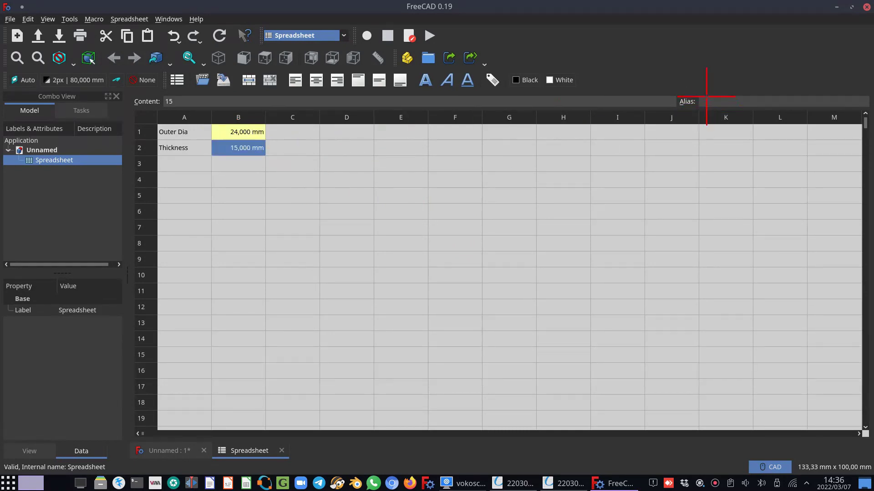
left_click(704, 99)
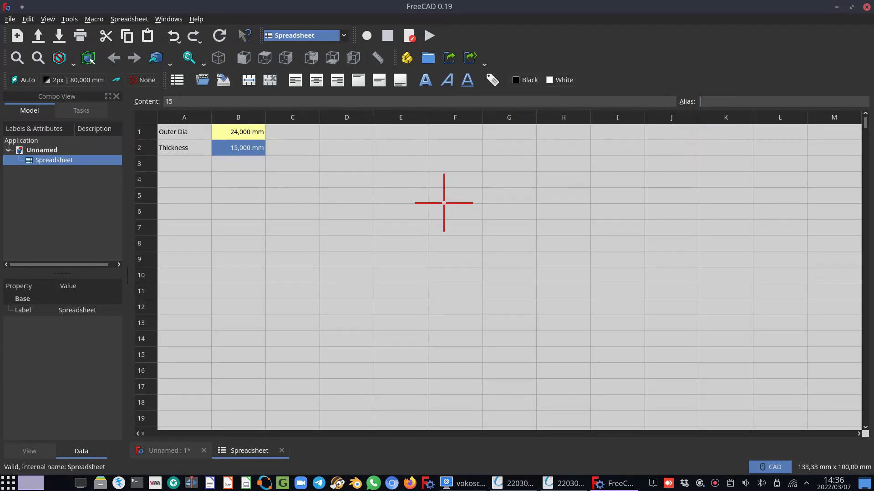
type("T")
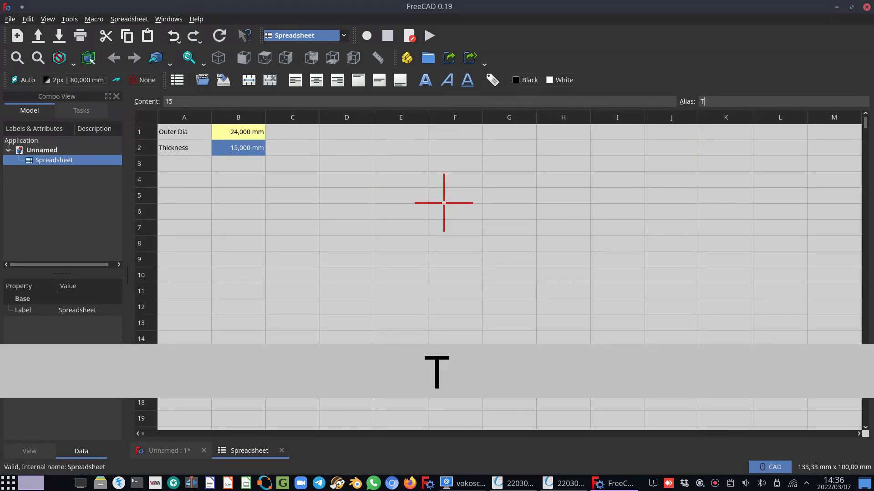
type("hick")
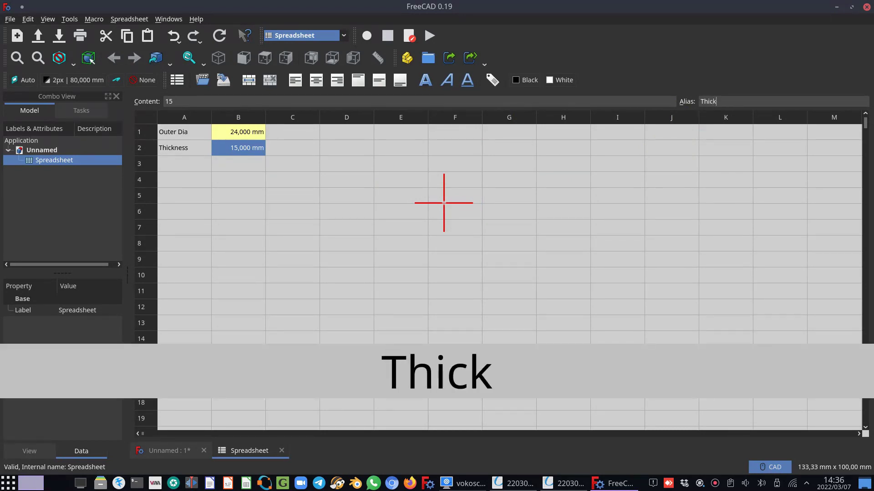
type("ness")
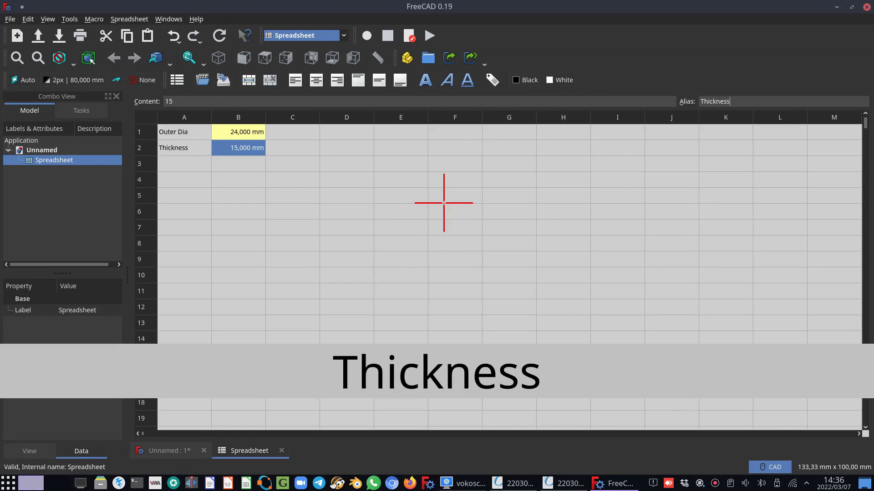
key("Return")
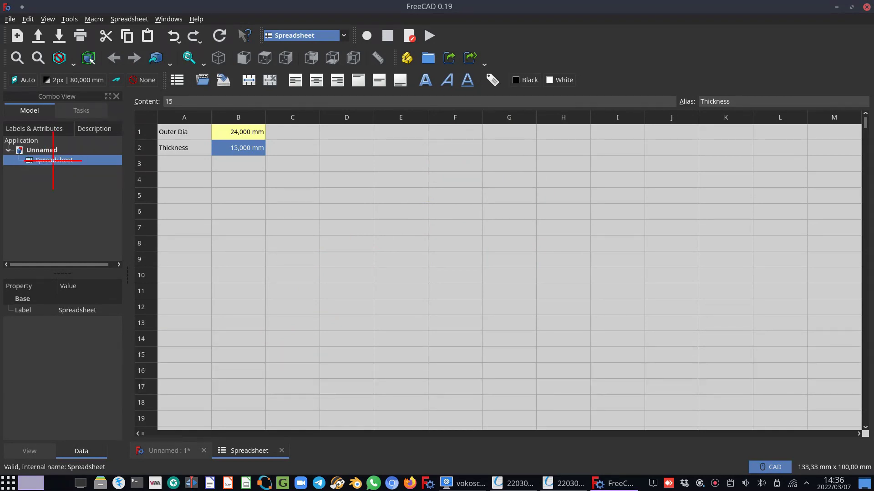
- Rename the spreadsheet object in the model tree to crankInputs
right_click(53, 160)
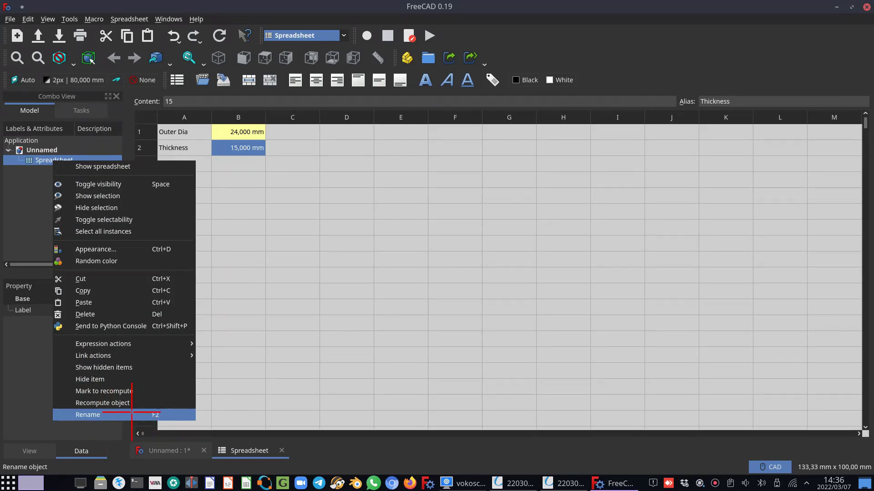
left_click(80, 414)
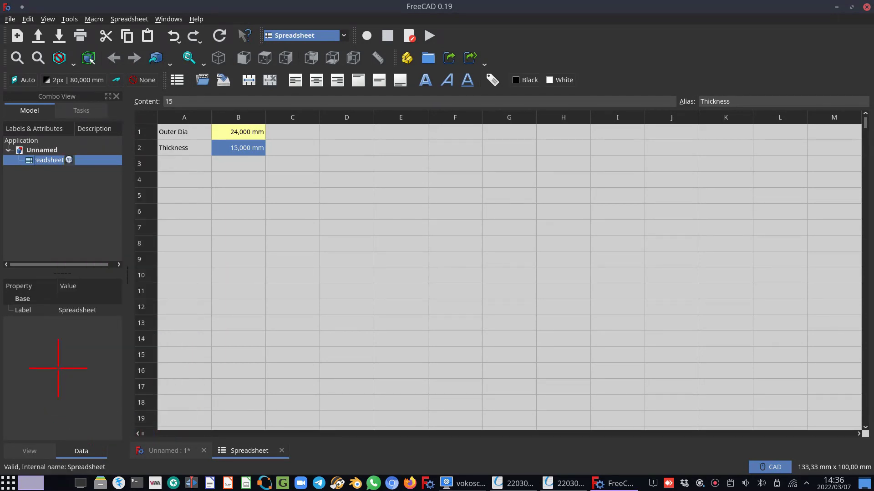
type("crank")
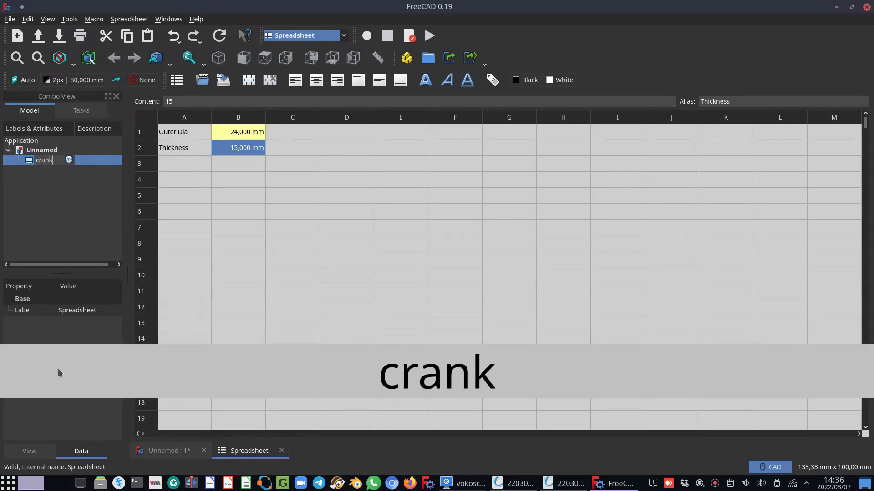
type("Inp")
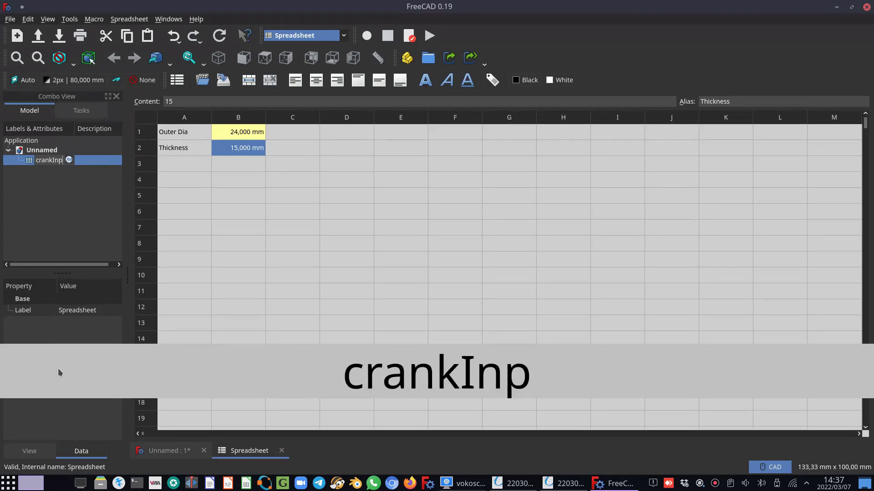
type("uts")
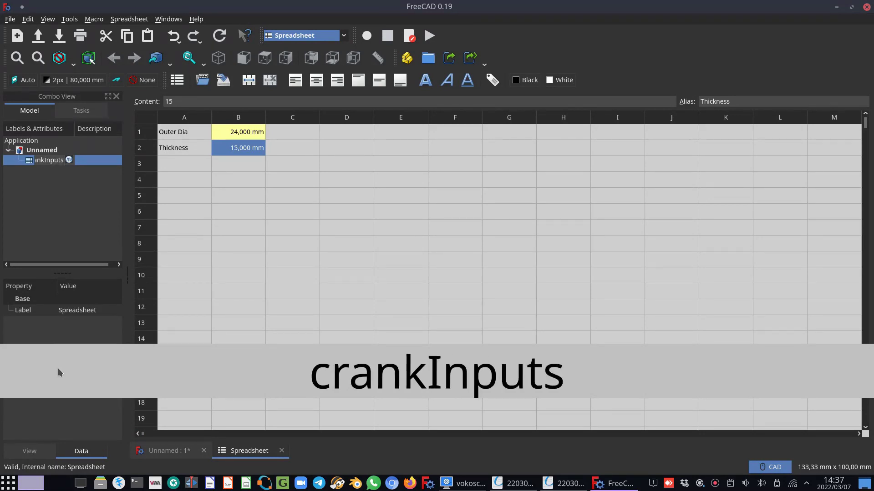
key("Return")
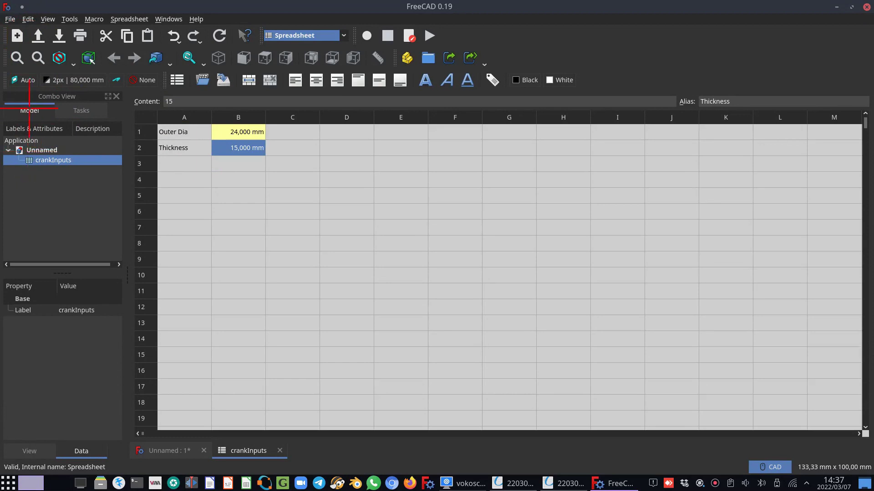
- Save the document to the Desktop folder under the file name crank - 220307 as a FreeCAD Document
left_click(10, 18)
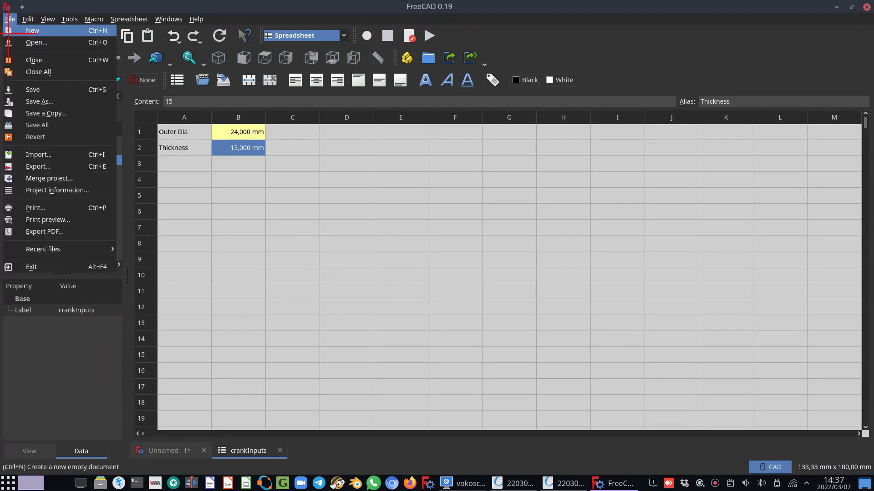
left_click(31, 101)
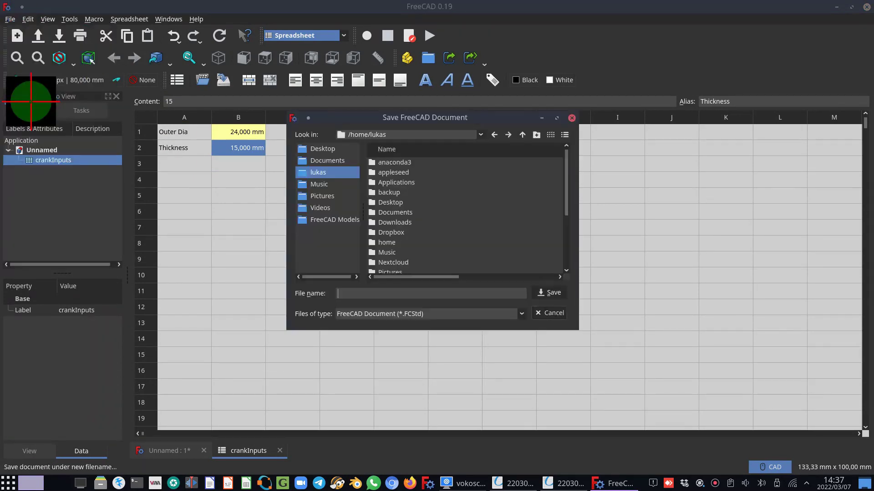
left_click(323, 149)
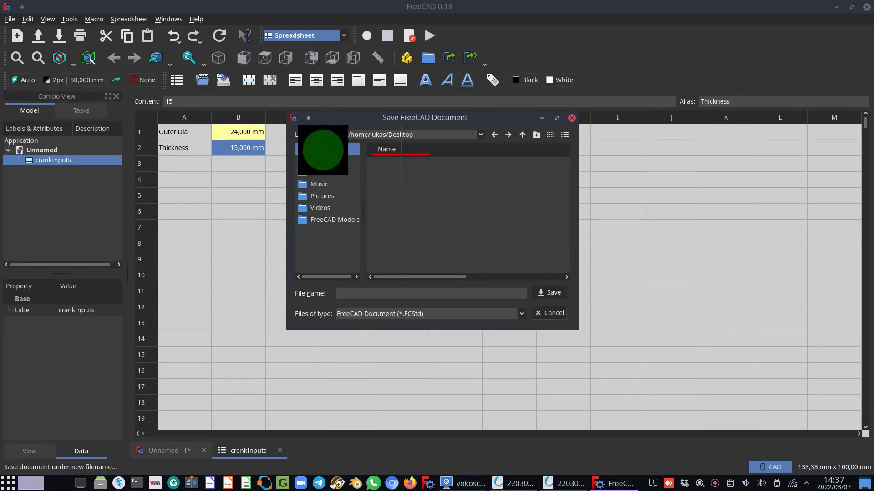
left_click(341, 293)
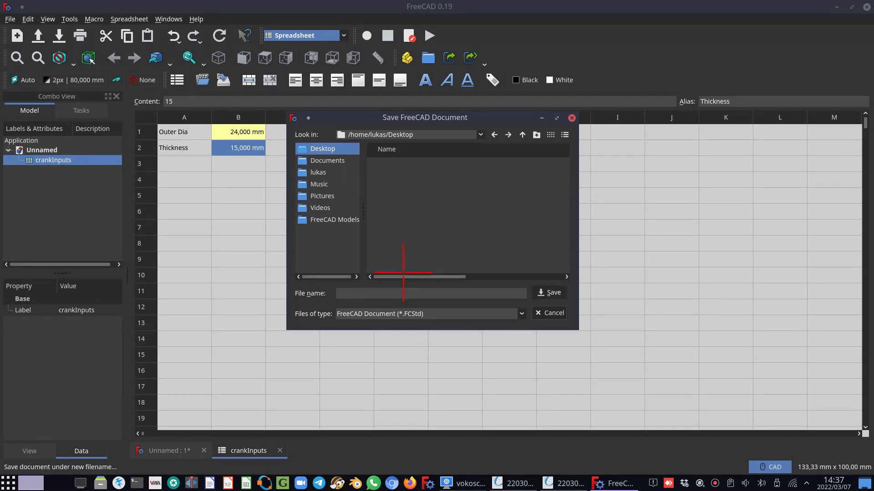
type("crank")
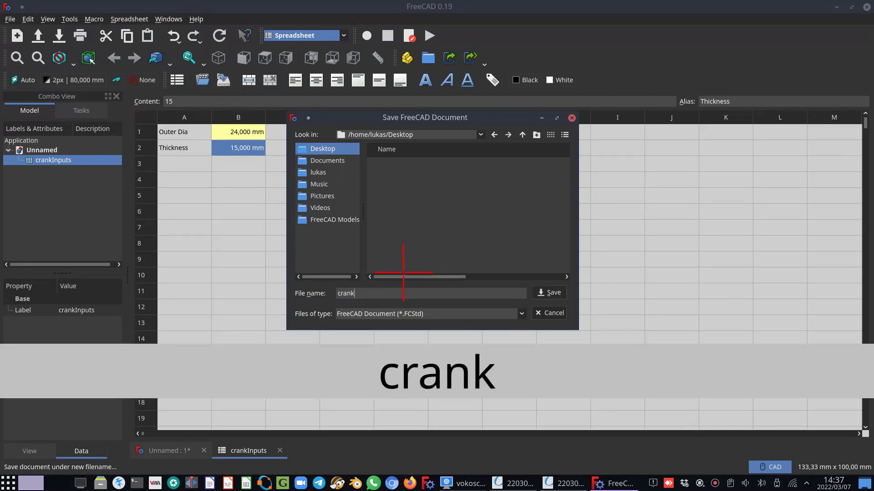
type(" -")
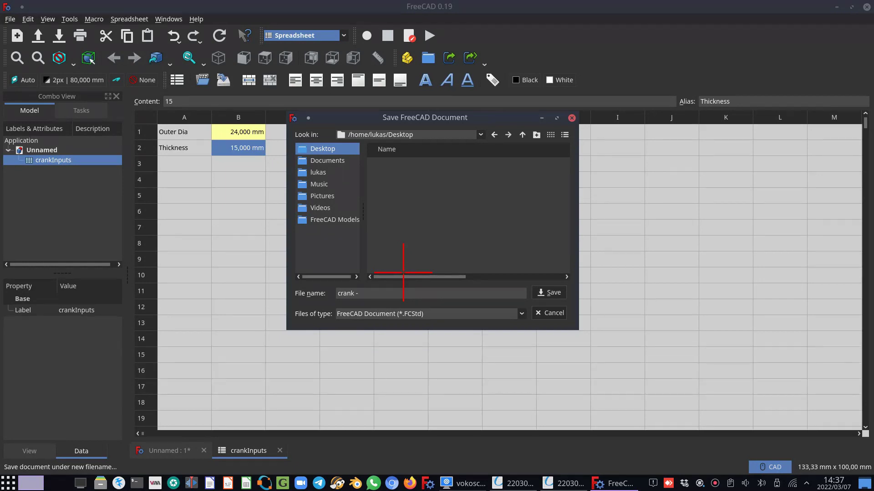
type("22")
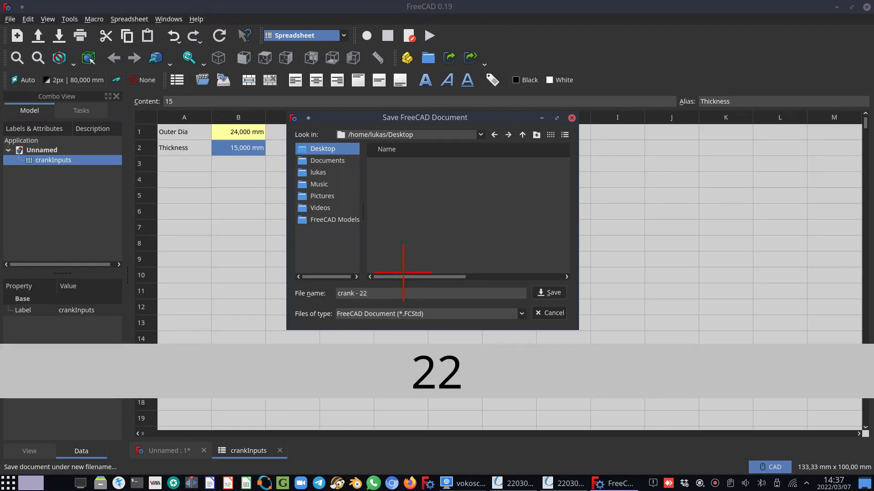
type("03")
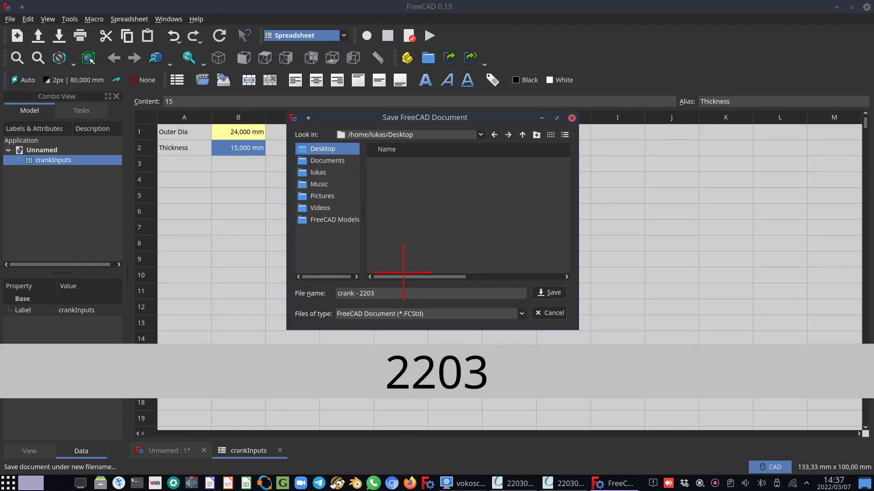
type("07")
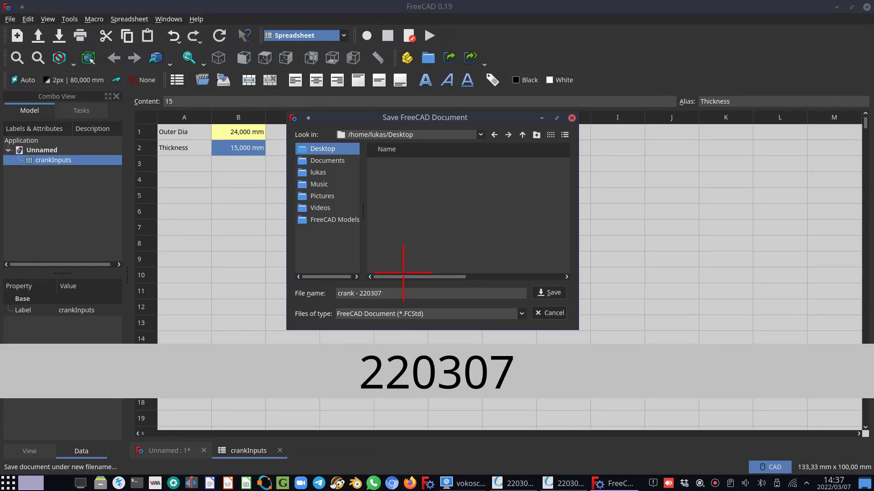
key("Return")
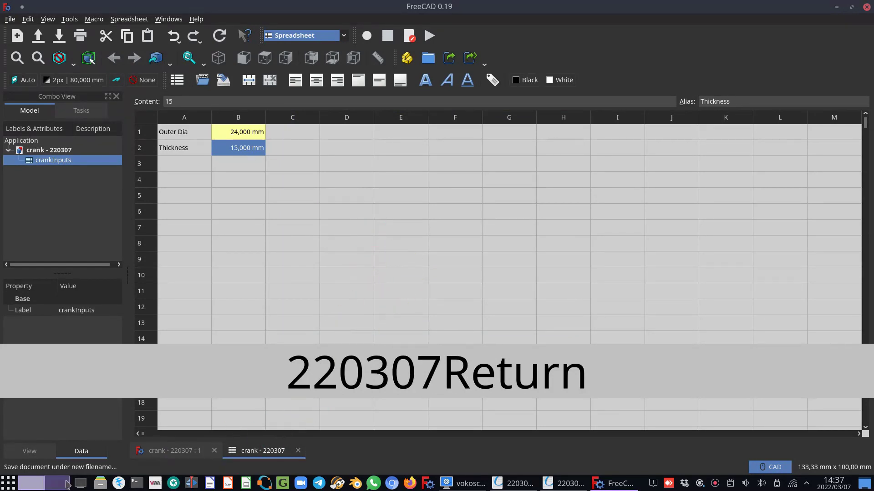
- Show the desktop, check the saved file crank - 220307.FCStd there and return to FreeCAD
mouse_move(22, 489)
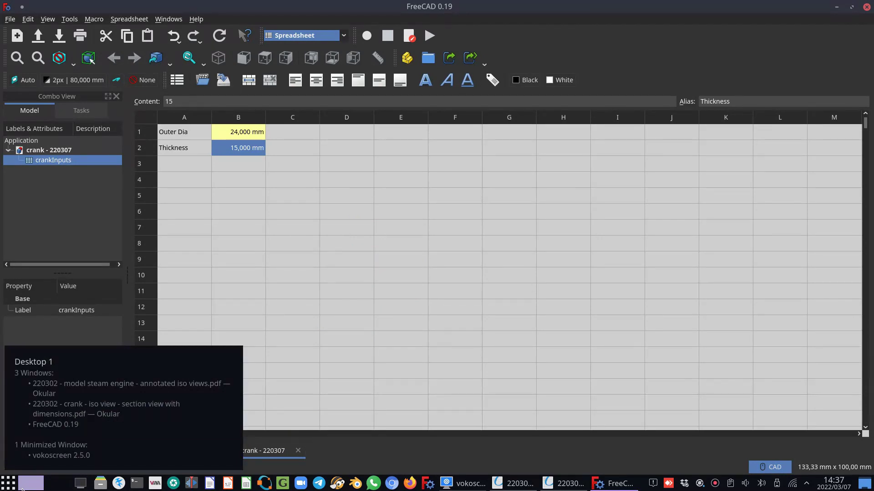
key("super+d")
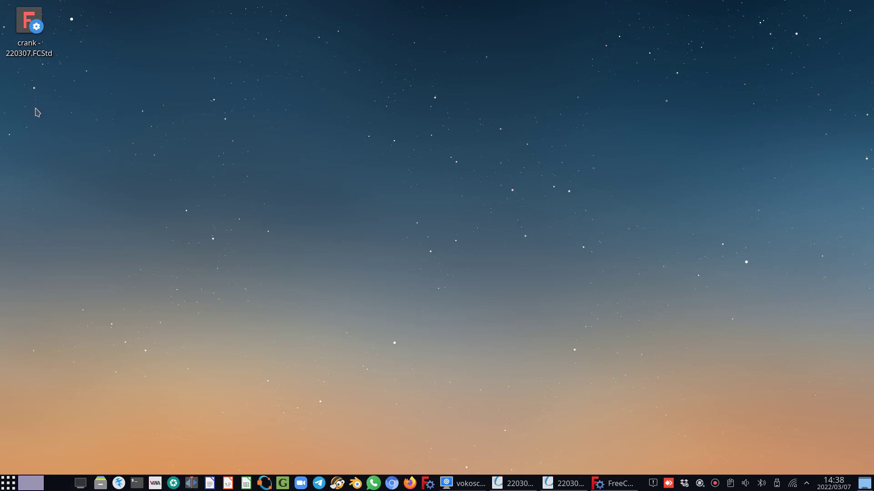
left_click(29, 60)
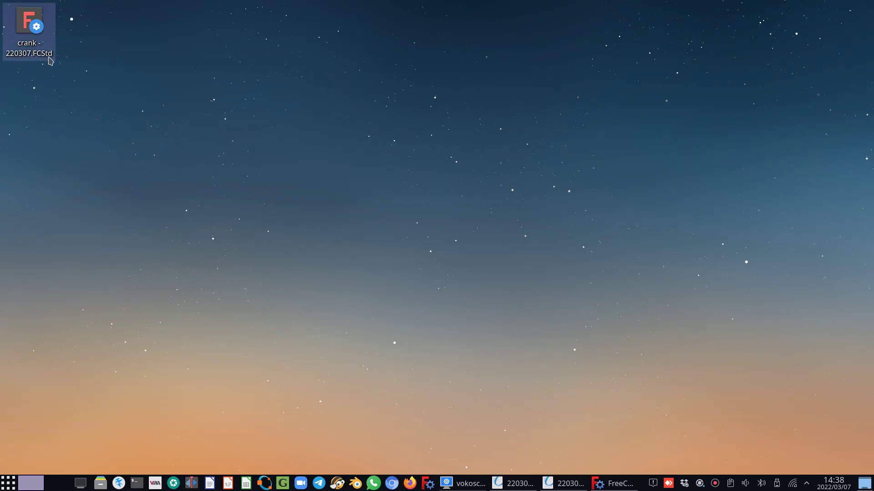
left_click(25, 60)
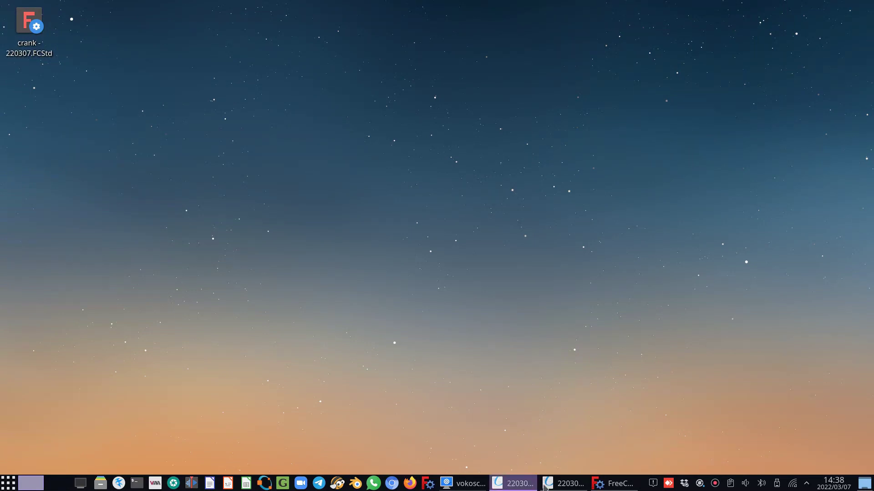
left_click(600, 483)
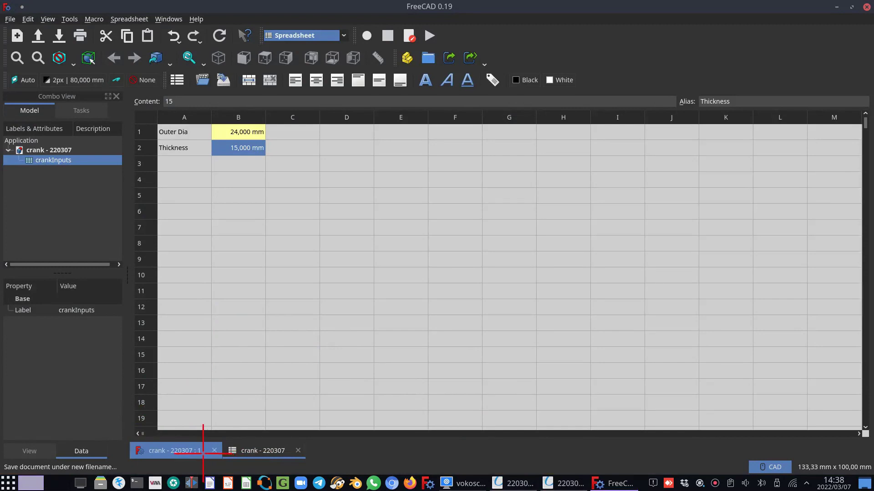
- Tile the 3D view and spreadsheet windows side by side and make the 3D view active
left_click(205, 453)
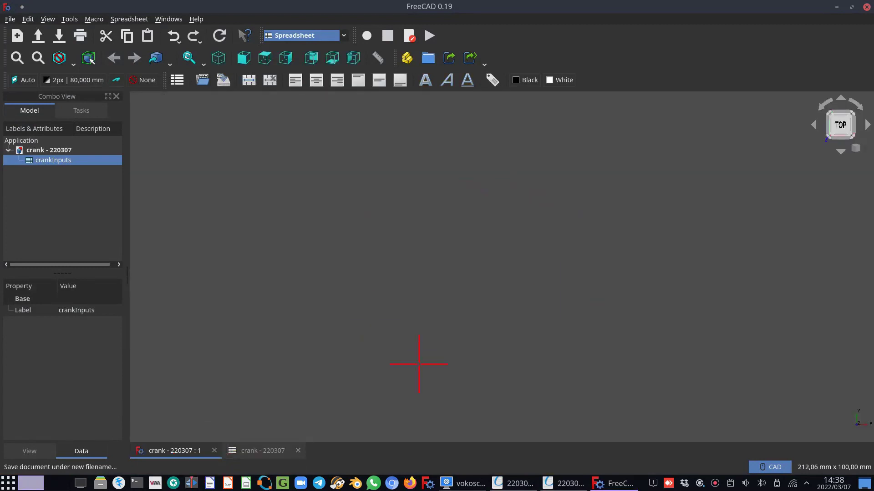
left_click(259, 450)
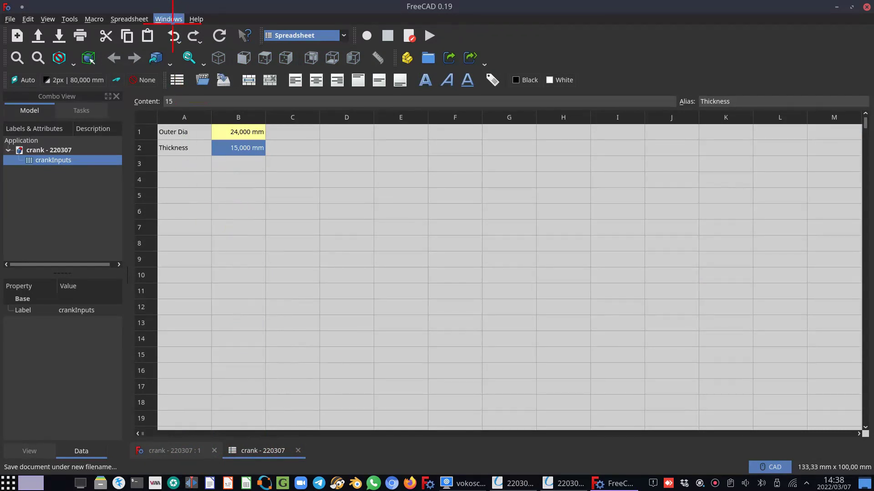
left_click(169, 18)
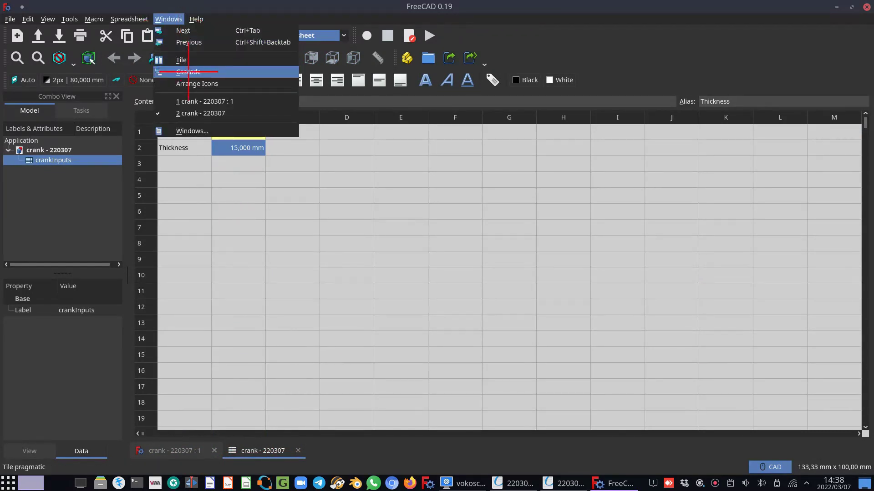
left_click(198, 60)
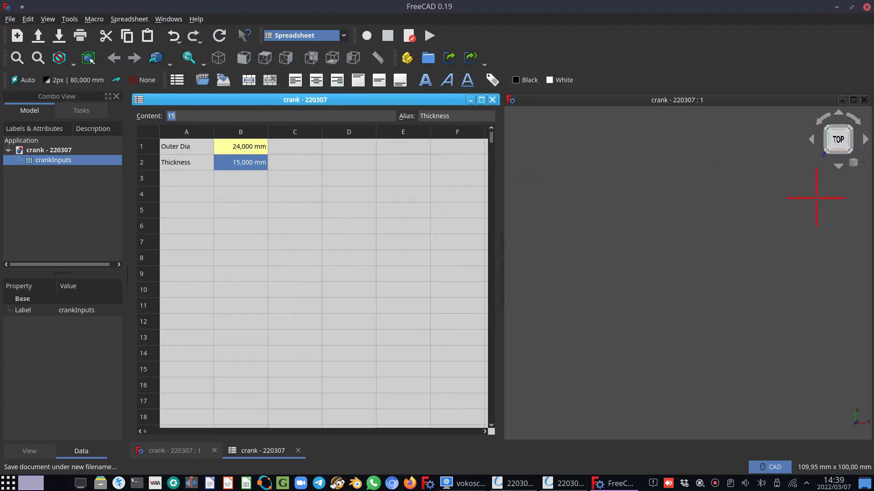
left_click(713, 234)
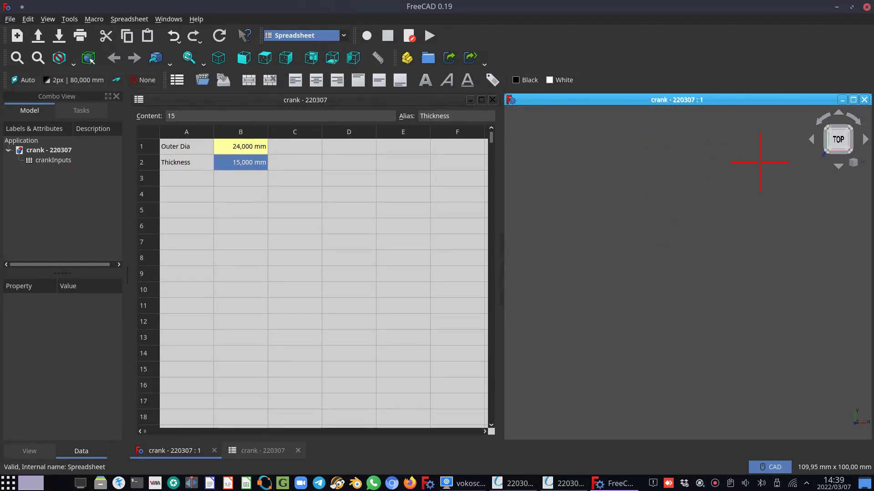
left_click(655, 203)
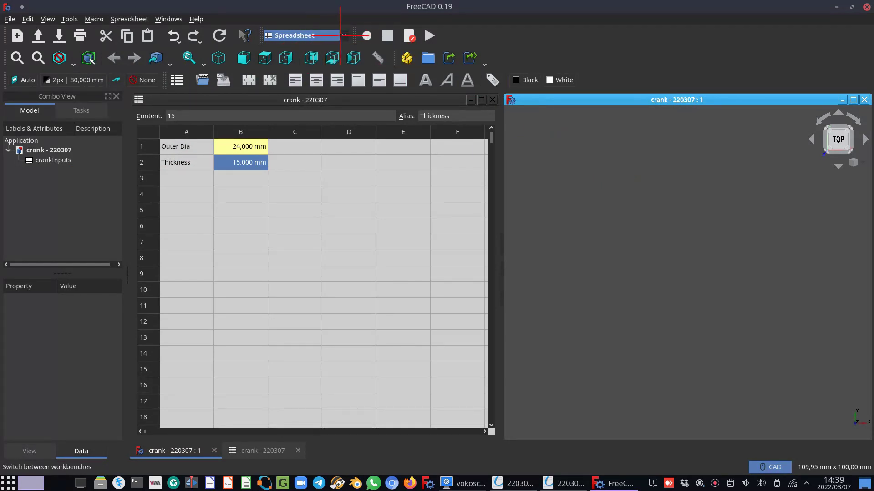
- Switch to the Part Design workbench and create a new sketch on the XY plane
left_click(321, 36)
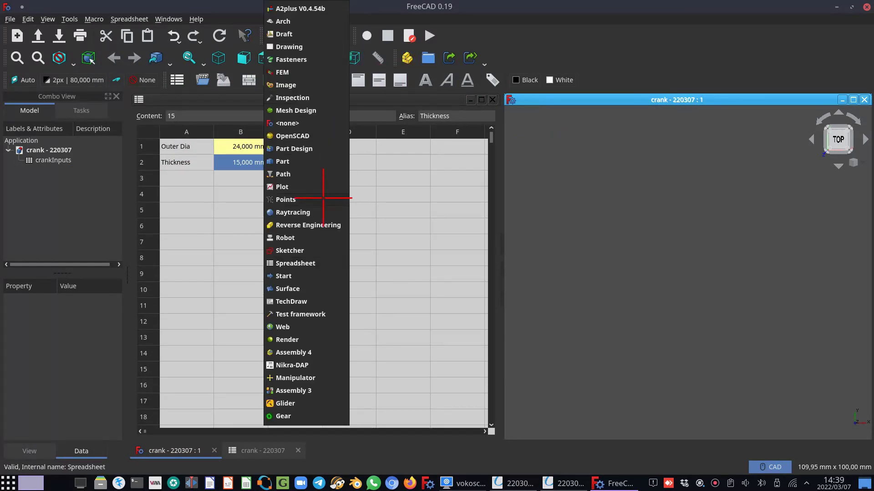
left_click(300, 149)
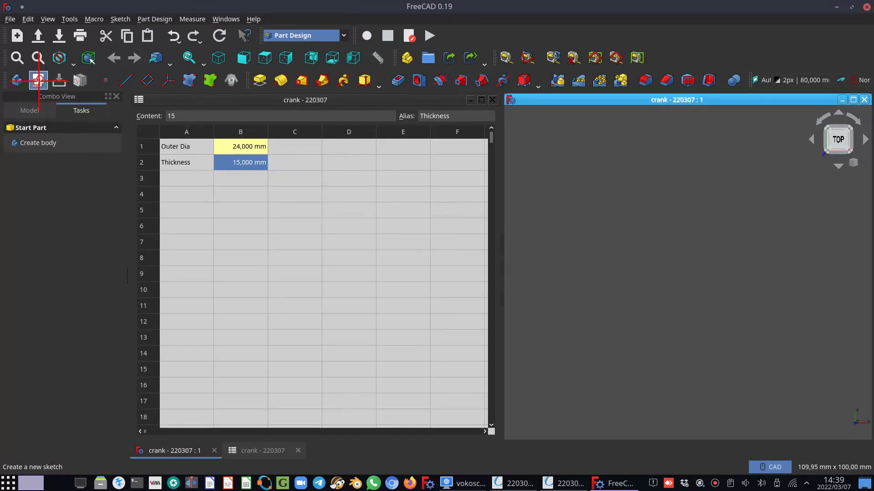
left_click(39, 80)
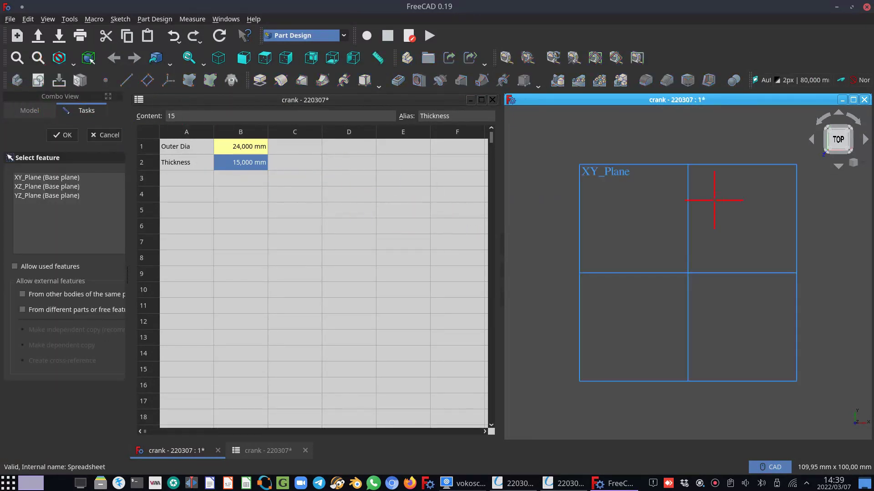
left_click(590, 166)
left_click(66, 134)
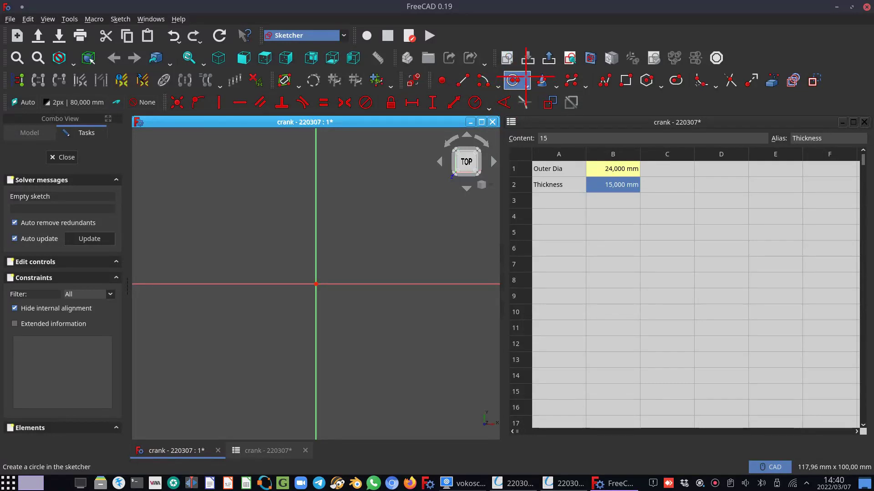
- Draw a circle centred on the sketch origin
left_click(526, 83)
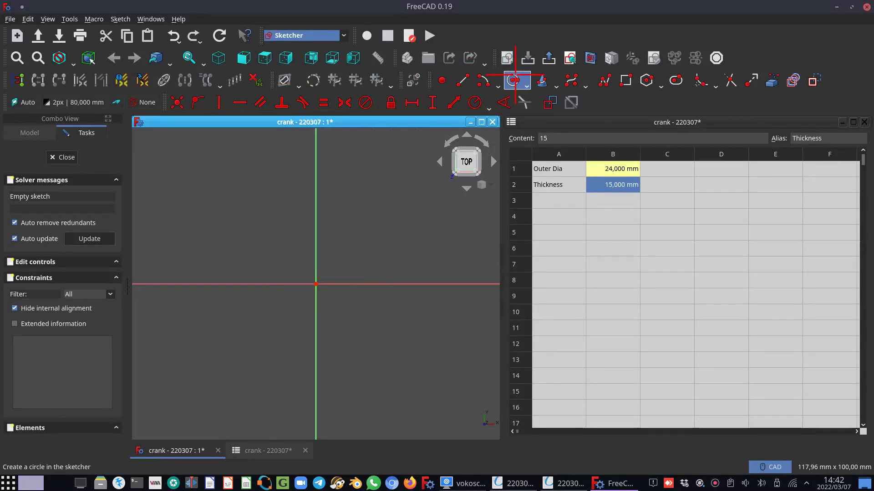
left_click(509, 80)
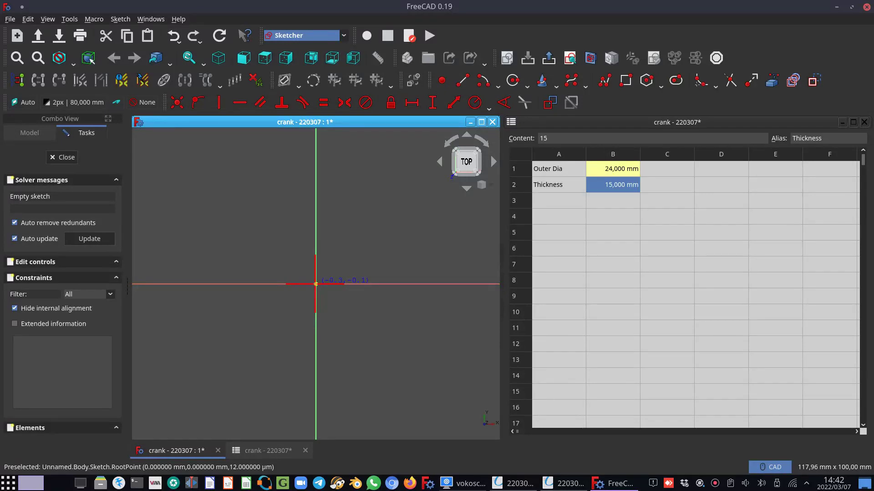
left_click(315, 284)
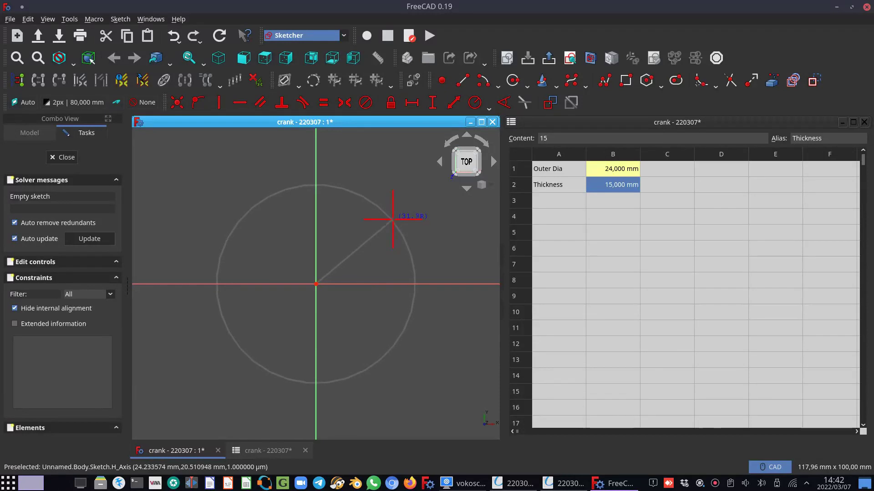
left_click(401, 217)
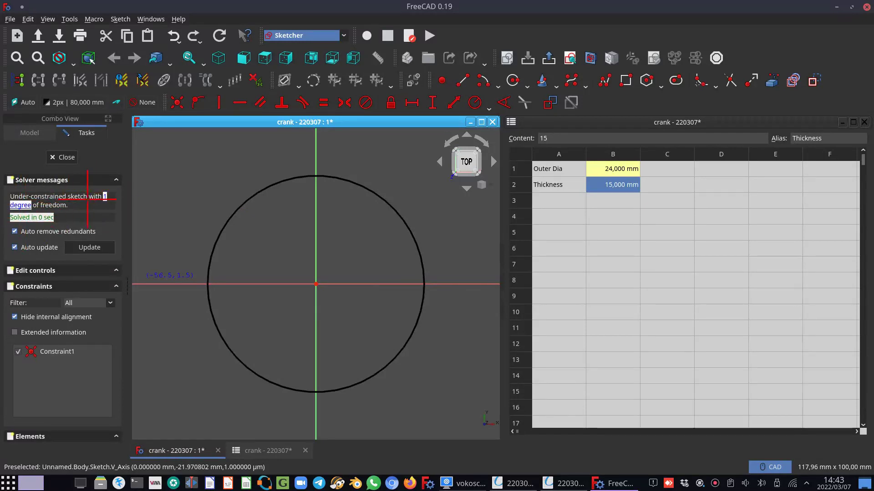
key("g")
key("c")
left_click(390, 206)
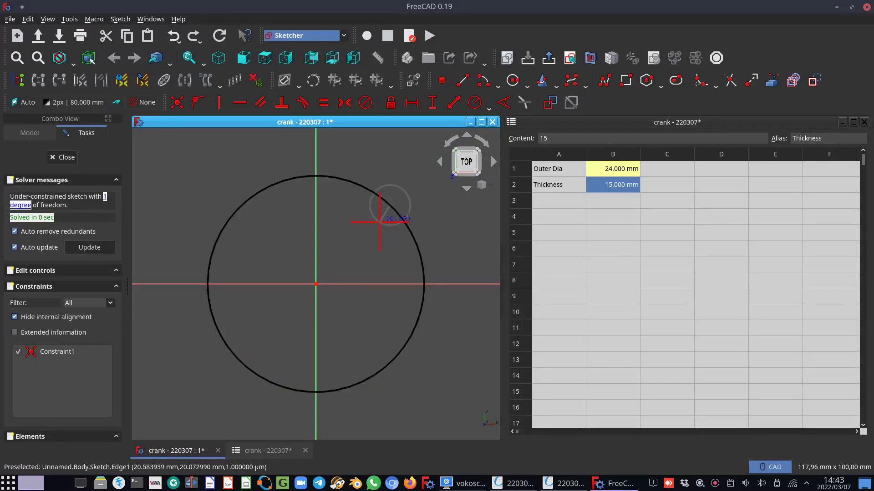
key("Escape")
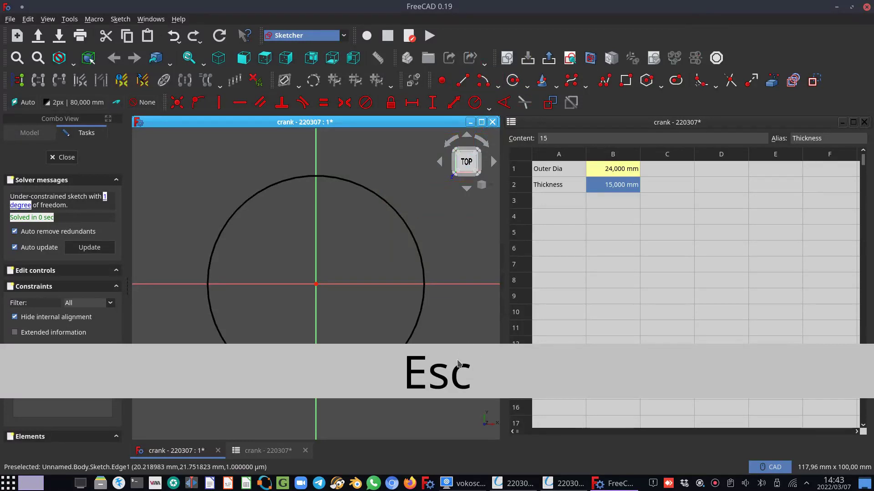
left_click(513, 81)
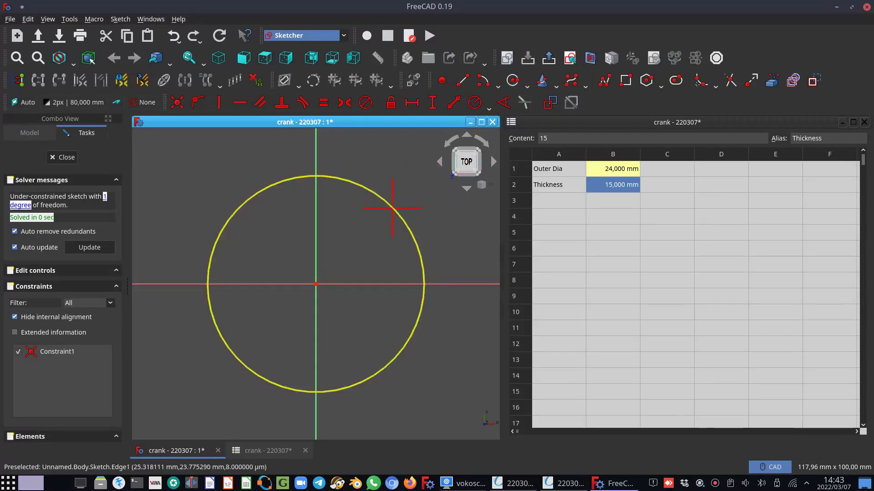
- Resize the circle freehand to a diameter of about 75 mm
scroll(394, 209, "down", 3)
scroll(414, 200, "up", 6)
scroll(431, 188, "down", 3)
scroll(404, 209, "up", 2)
scroll(419, 208, "down", 1)
scroll(414, 203, "up", 1)
scroll(409, 198, "down", 2)
scroll(400, 196, "up", 2)
scroll(408, 200, "down", 1)
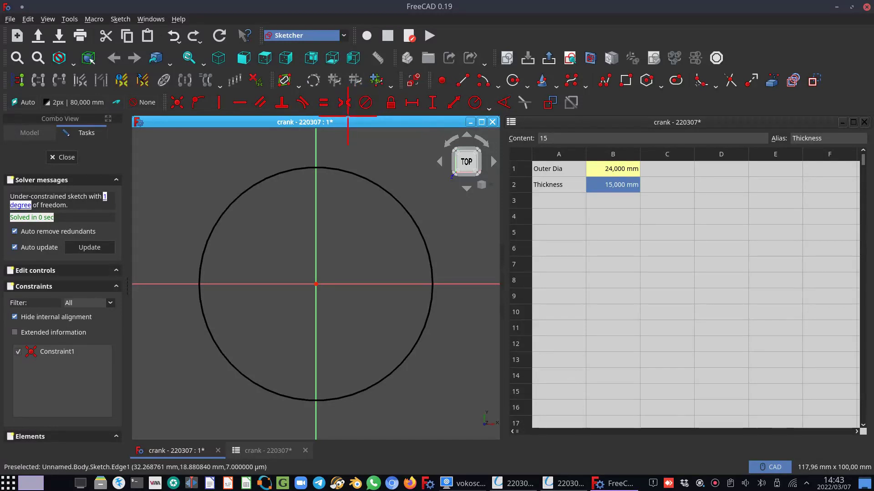
- Apply a diameter constraint to the circle
left_click(489, 108)
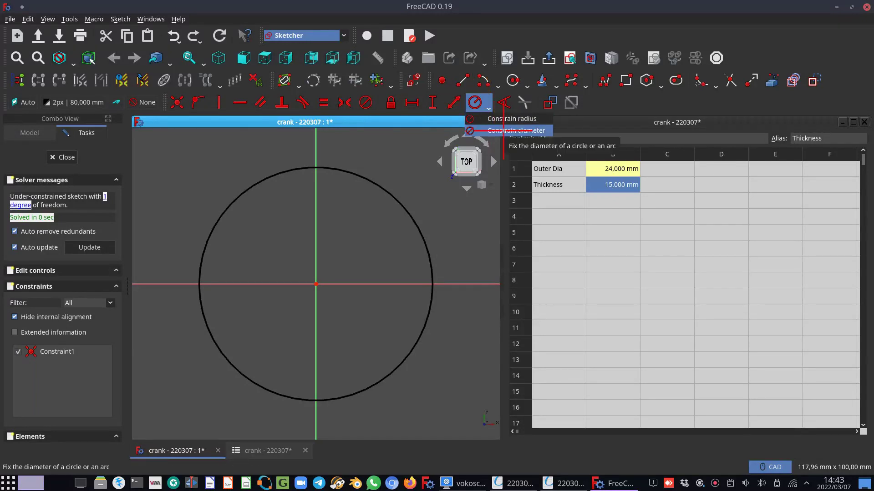
left_click(503, 131)
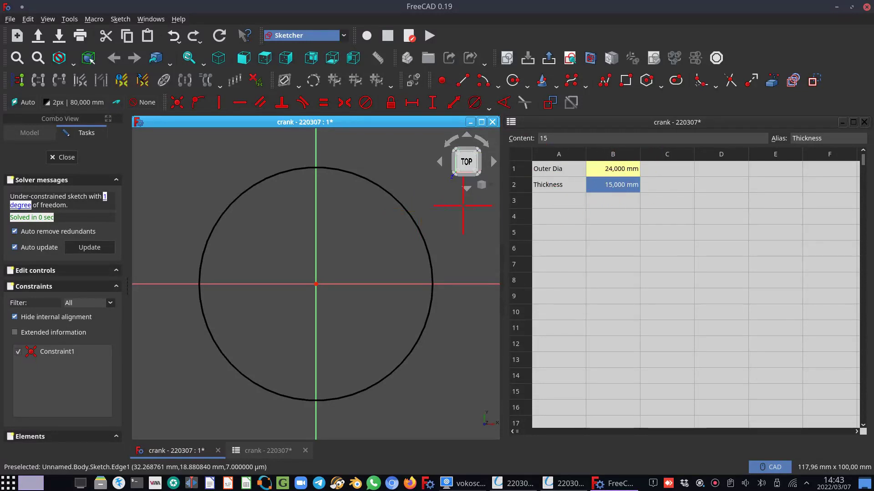
key("k")
key("o")
left_click(406, 208)
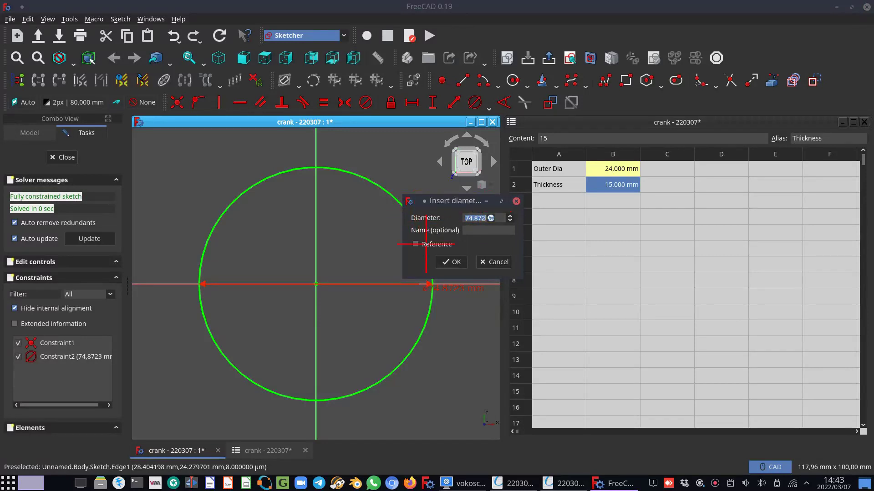
- Bind the circle's diameter to the spreadsheet with the formula <<crankInputs>>.OuterDia and confirm the constraint
left_click(490, 218)
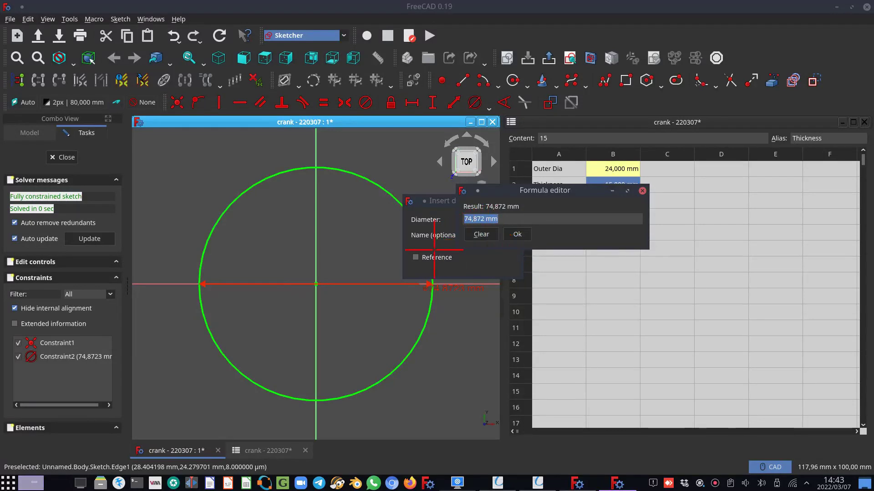
type("c")
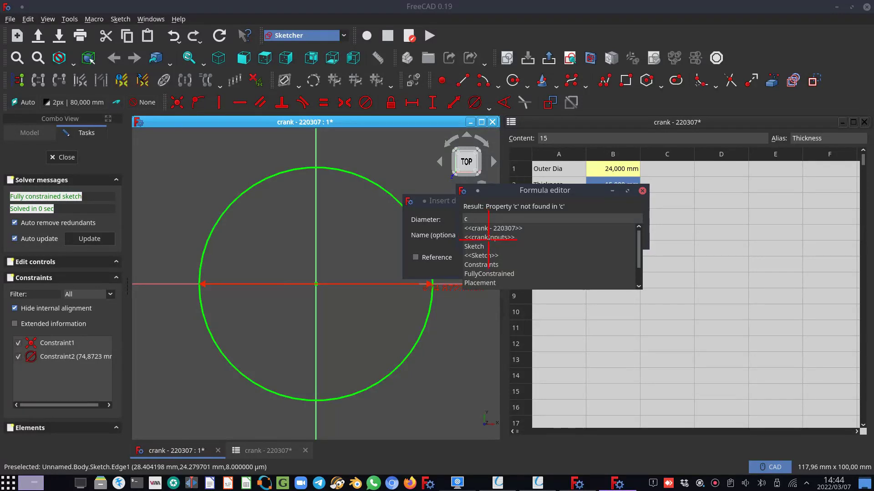
left_click(490, 238)
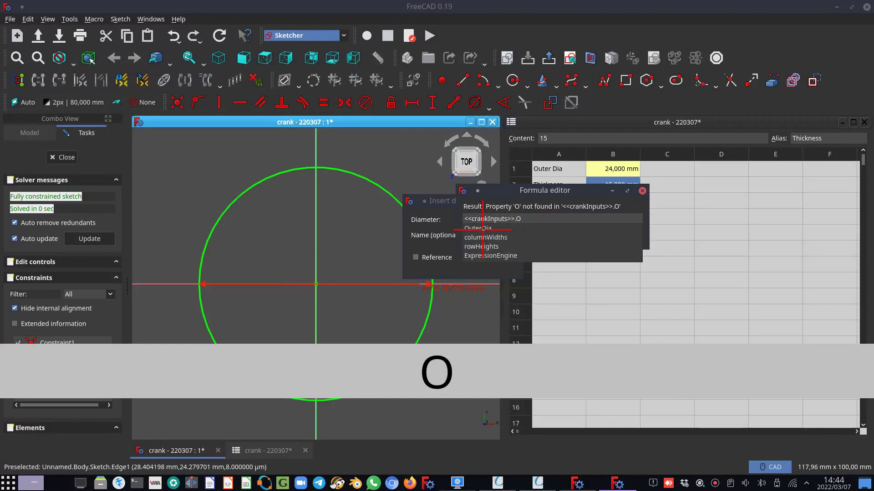
left_click(483, 228)
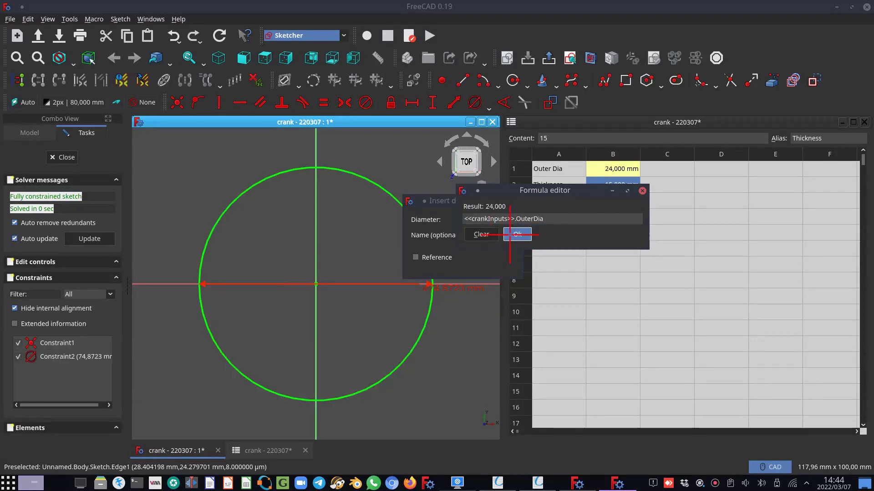
left_click(509, 235)
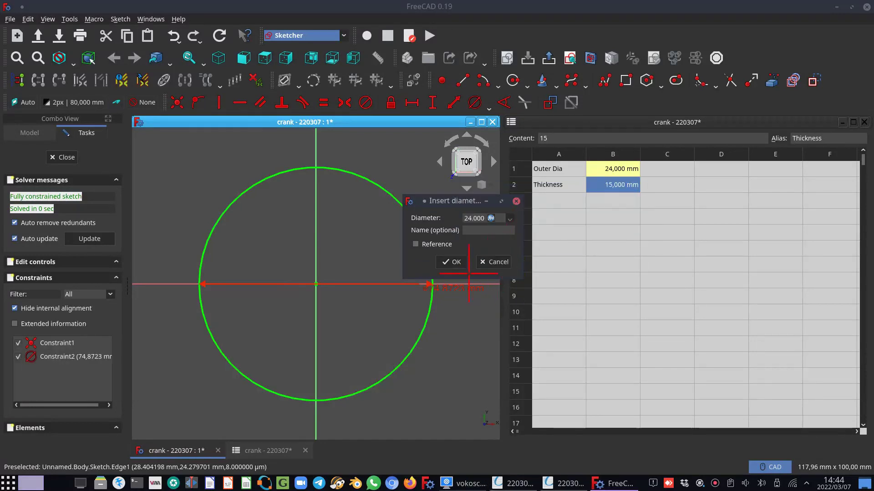
left_click(452, 262)
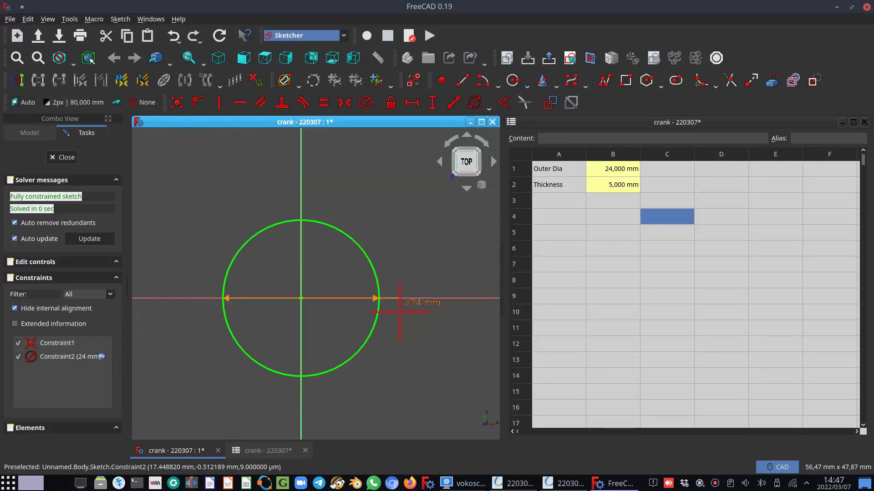
- Reposition the diameter dimension diagonally with its label beyond the circle's upper right, and close the sketch
left_click(417, 300)
left_click_drag(417, 300, 432, 243)
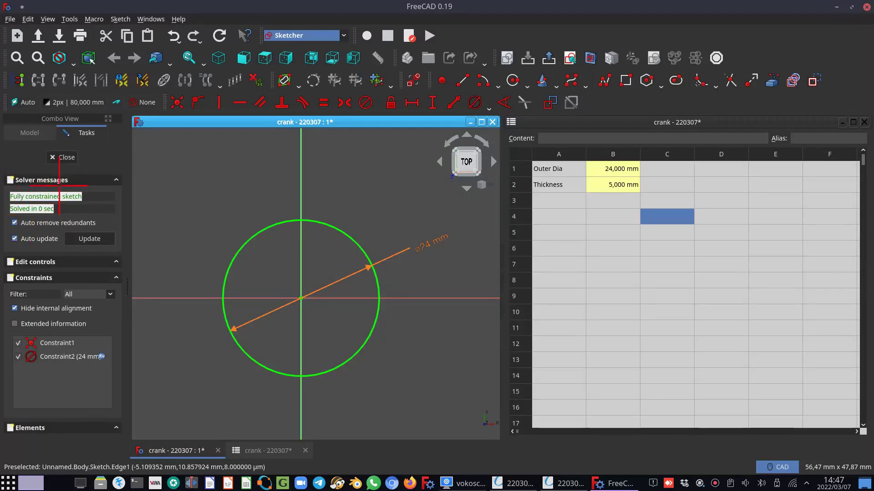
left_click(59, 158)
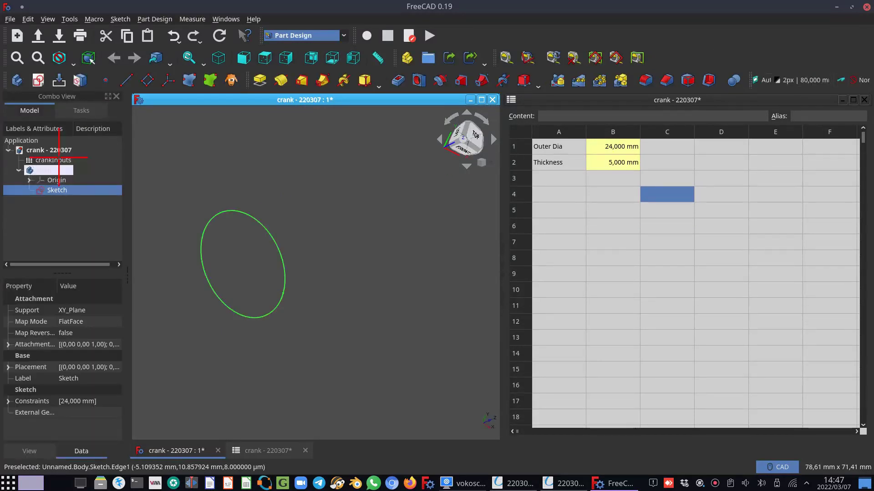
mouse_move(47, 217)
left_mouse_down()
mouse_move(53, 191)
mouse_move(69, 176)
left_mouse_up()
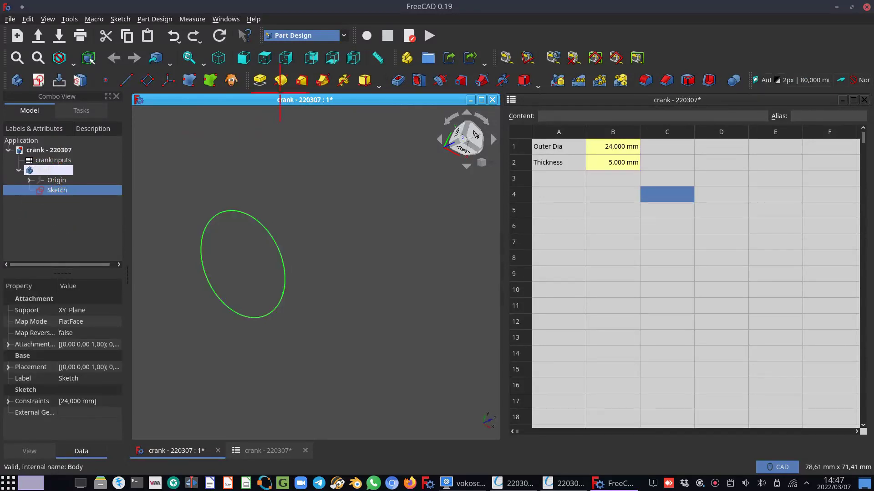
- Pad the circle sketch and bind the pad length to the spreadsheet with the formula <<crankInputs>>.Thickness
left_click(259, 81)
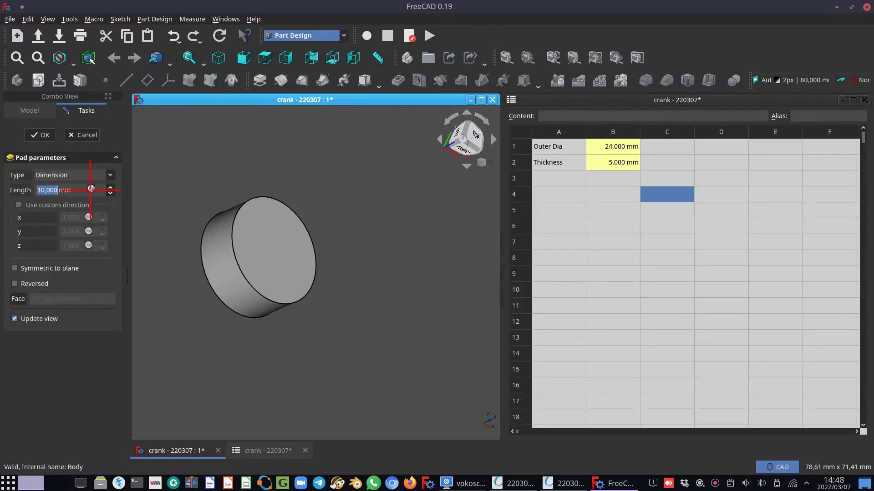
left_click(91, 189)
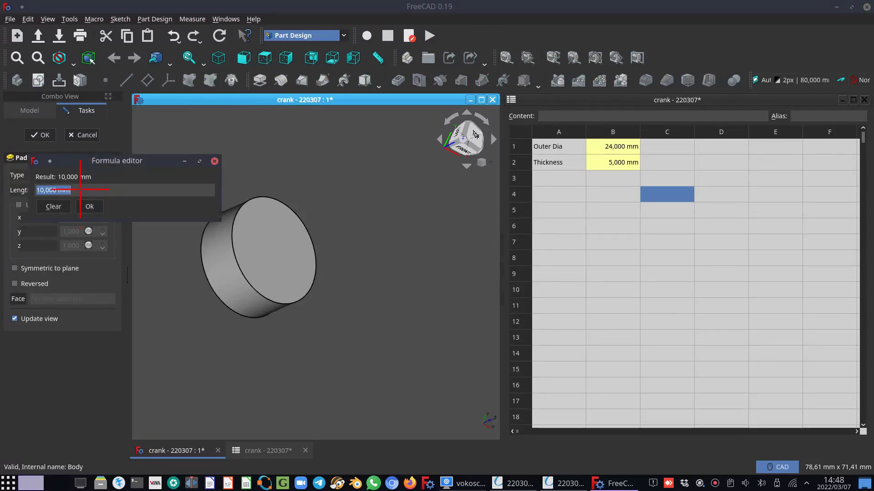
type("c")
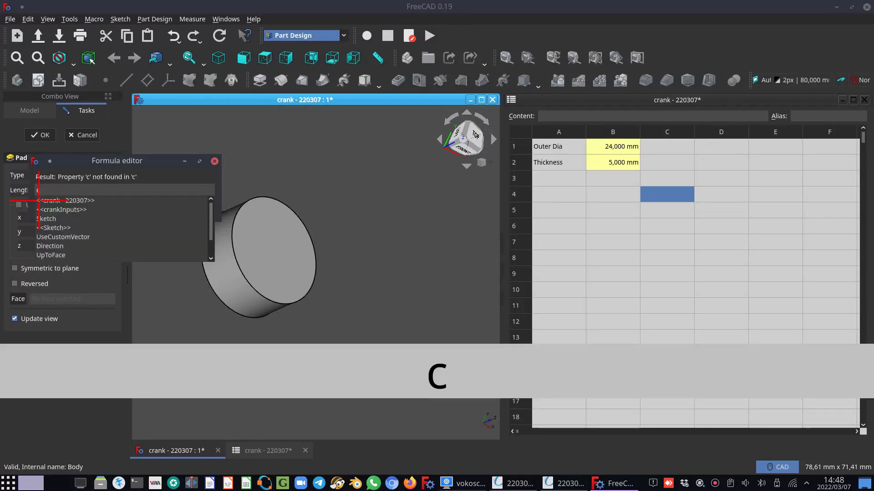
left_click(70, 210)
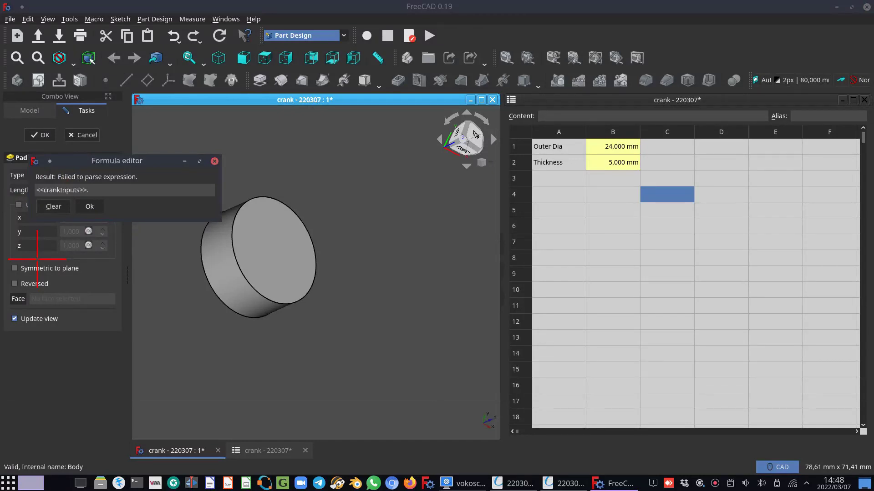
type("T")
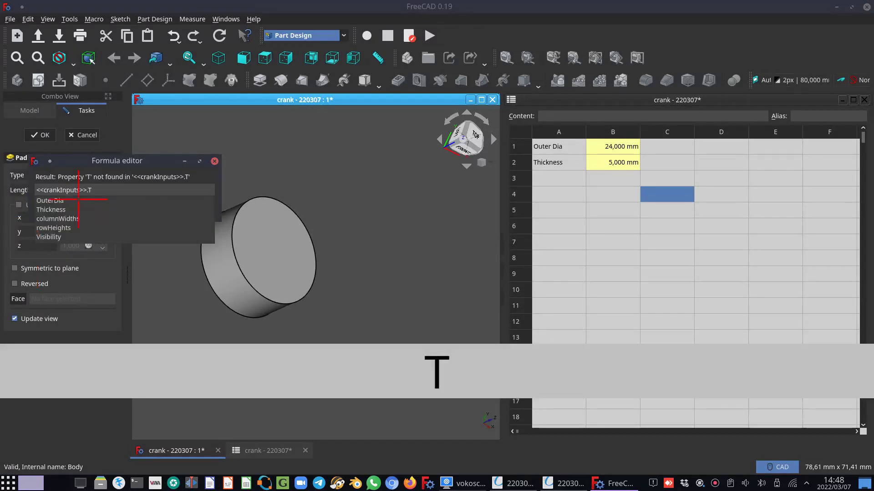
left_click(54, 208)
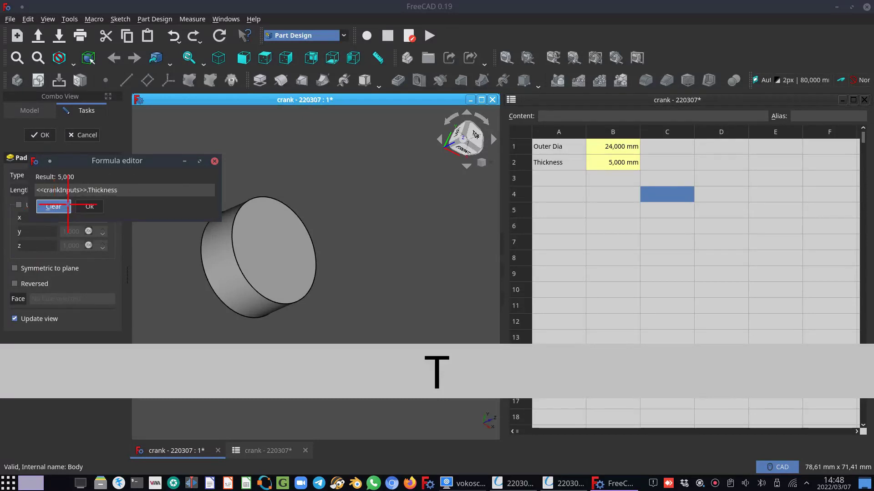
left_click(88, 207)
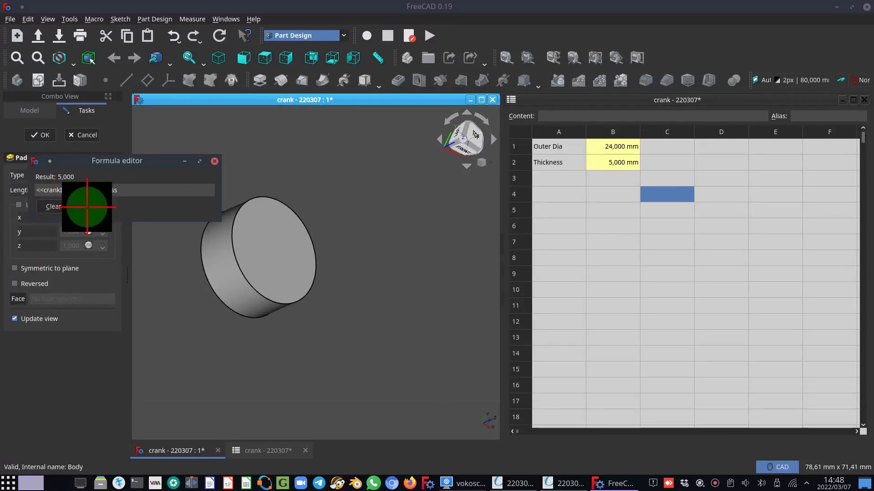
- Check the crank's height in the reference drawing in Okular and set the spreadsheet's Thickness value to 15 in FreeCAD
left_click(620, 164)
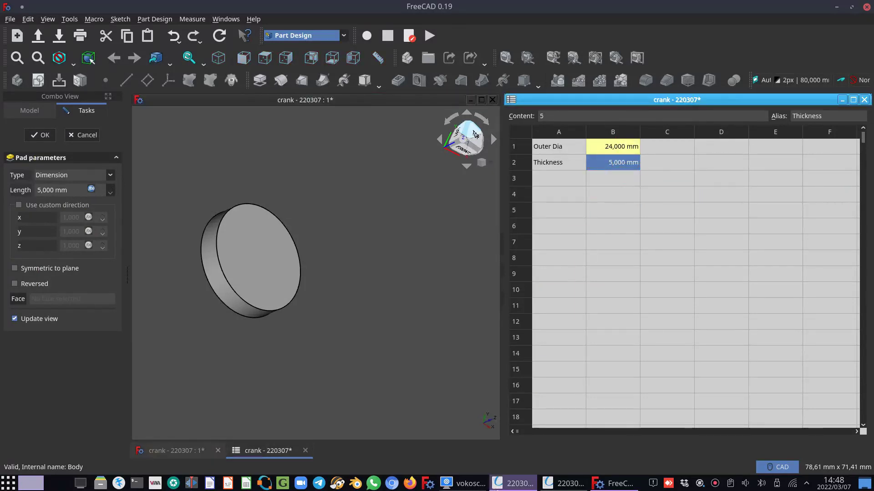
left_click(557, 483)
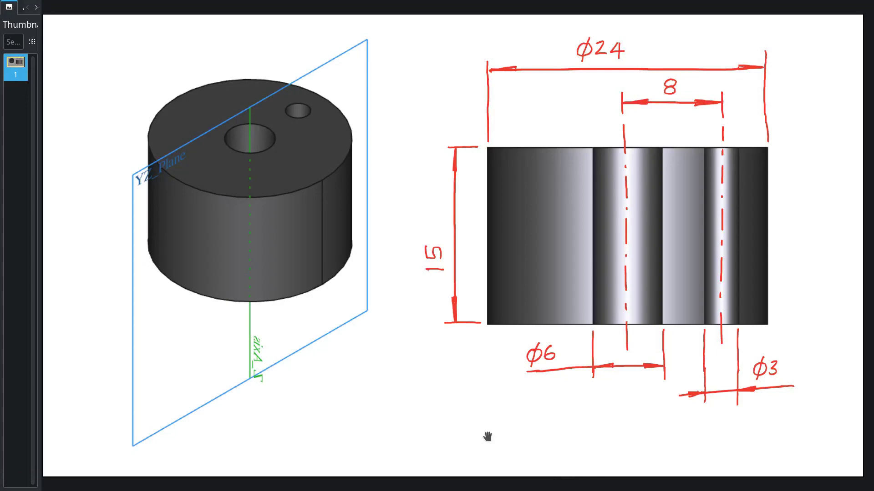
key("alt+Tab")
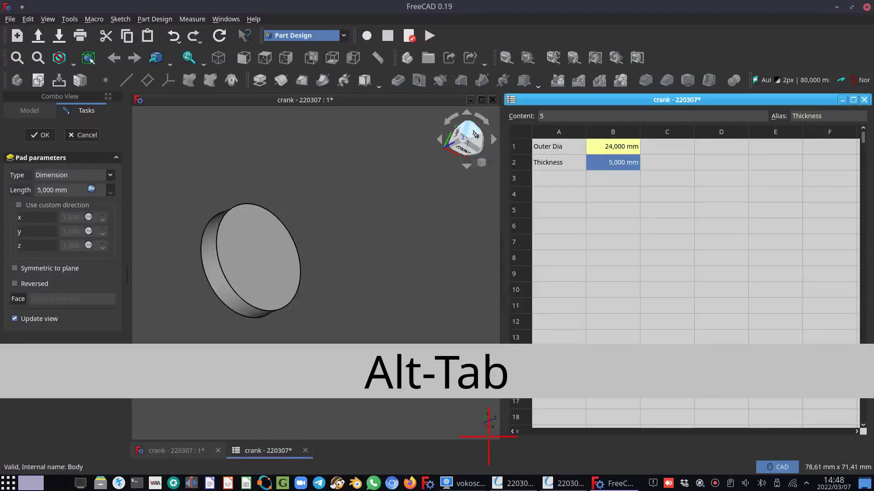
double_click(612, 163)
type("15")
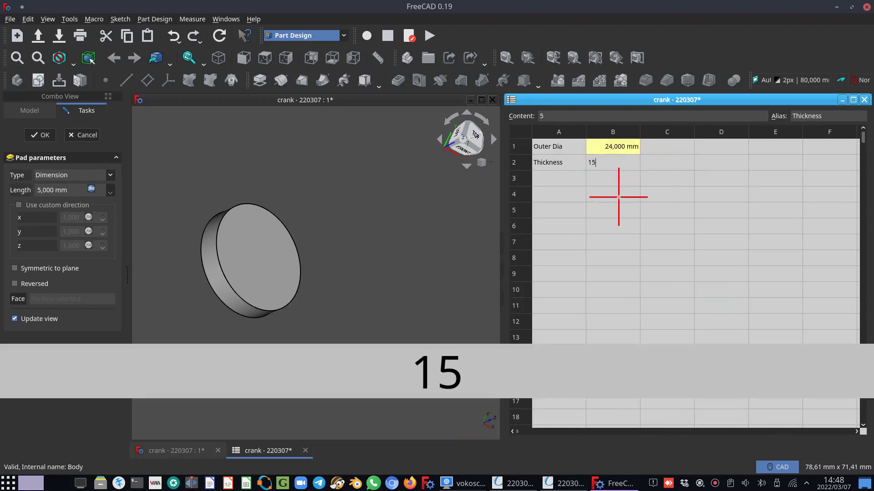
key("Return")
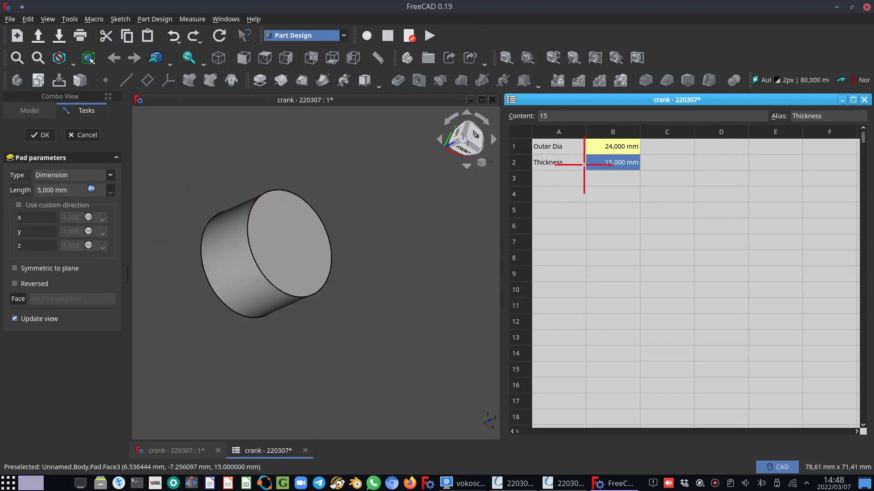
- Test the diameter link by setting the spreadsheet's Outer Dia to 50 and restoring it to 24
left_click(605, 148)
double_click(606, 148)
type("50")
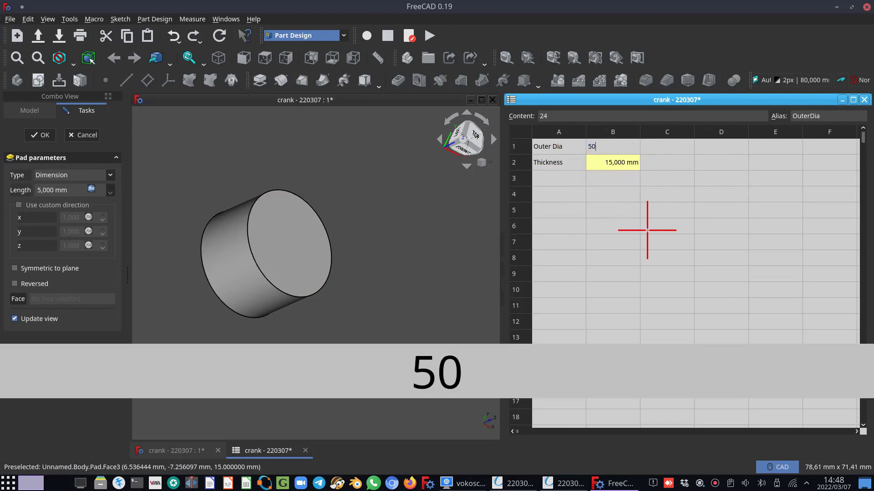
key("Return")
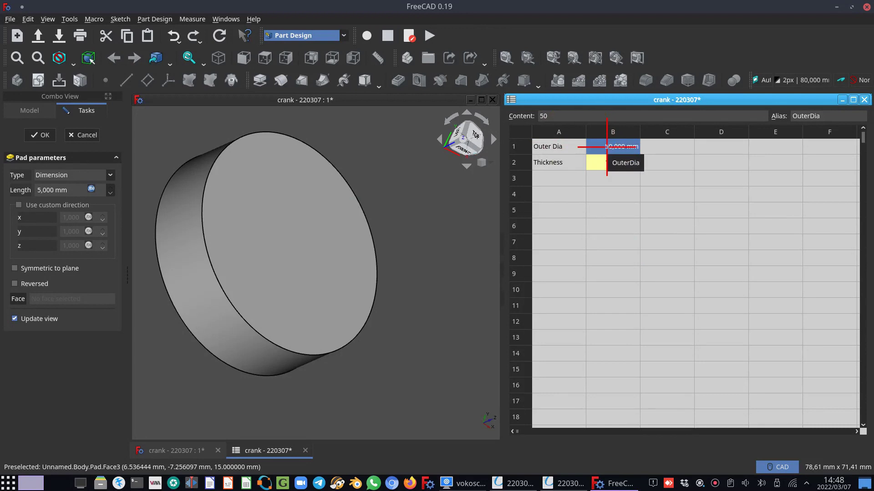
double_click(607, 146)
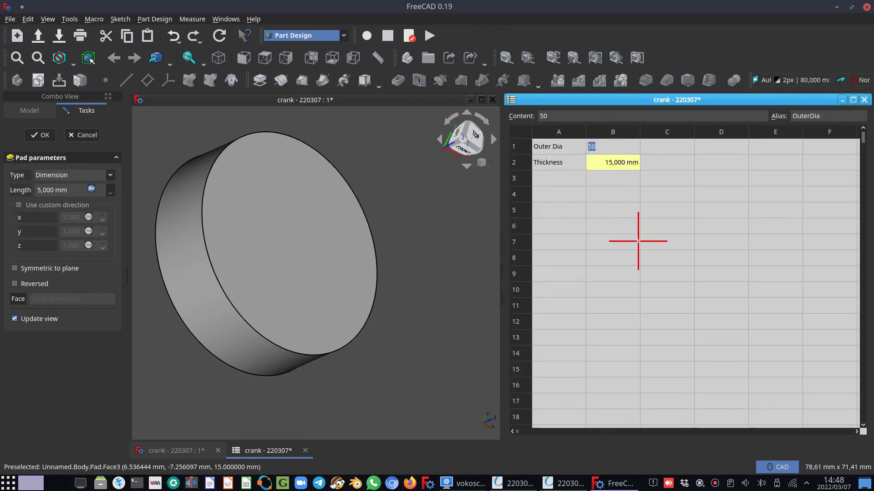
type("24")
key("Return")
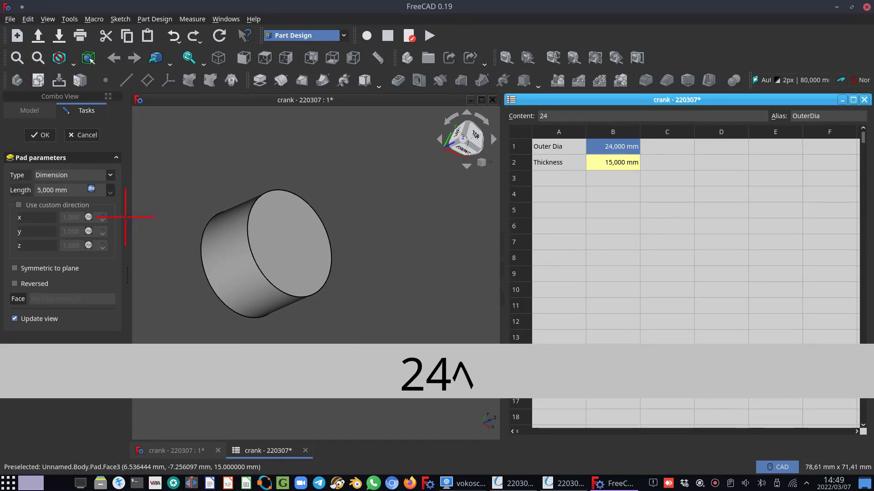
- Save the document and accept the pad parameters
left_click(10, 19)
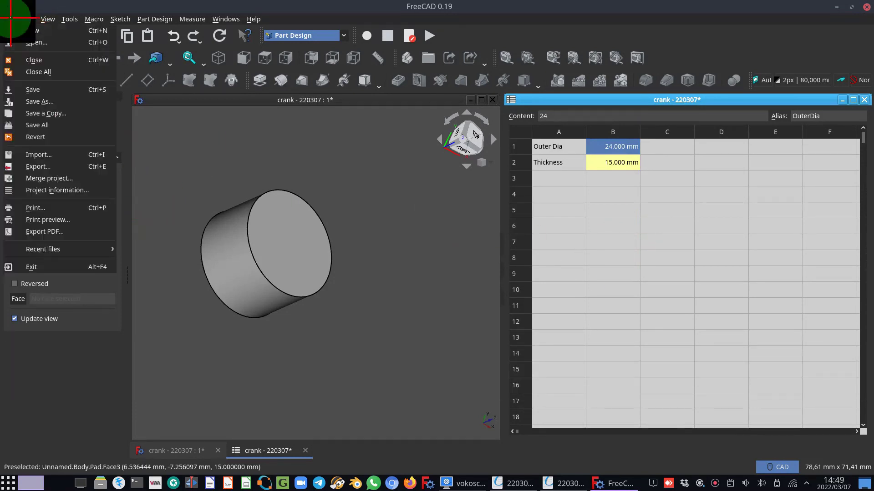
left_click(35, 91)
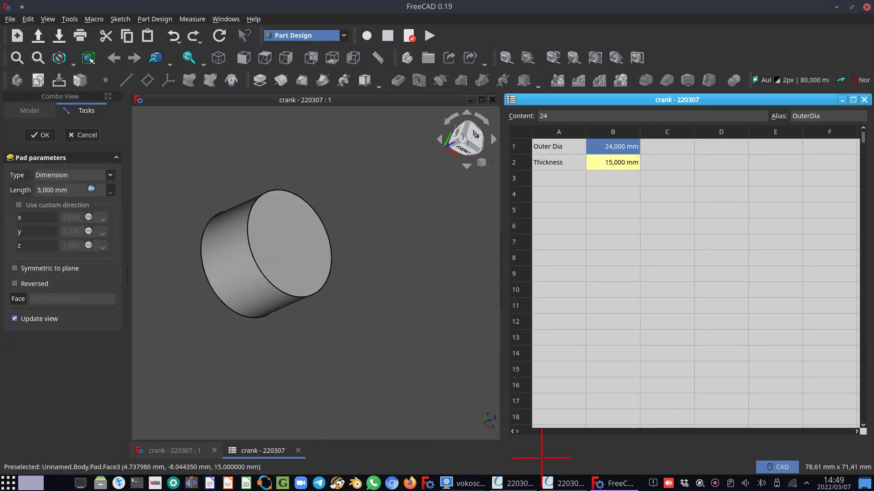
left_click(41, 135)
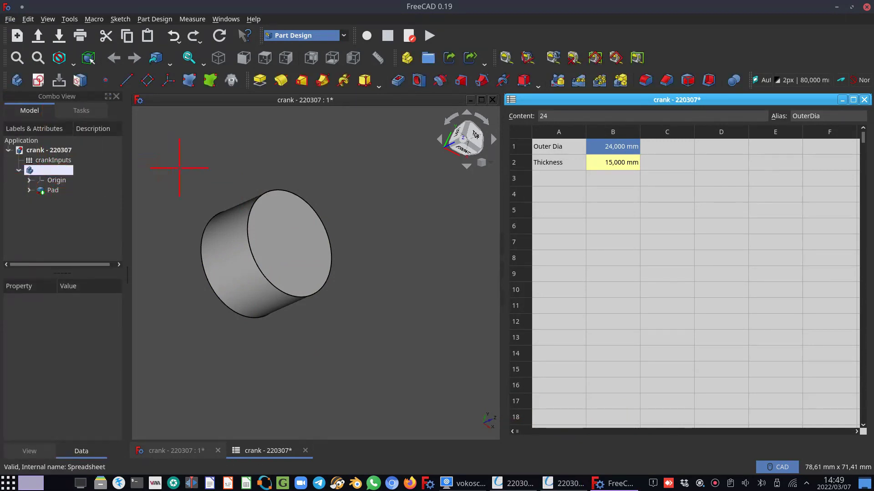
- Rename the body as Body-crank and save the document
left_click(49, 191)
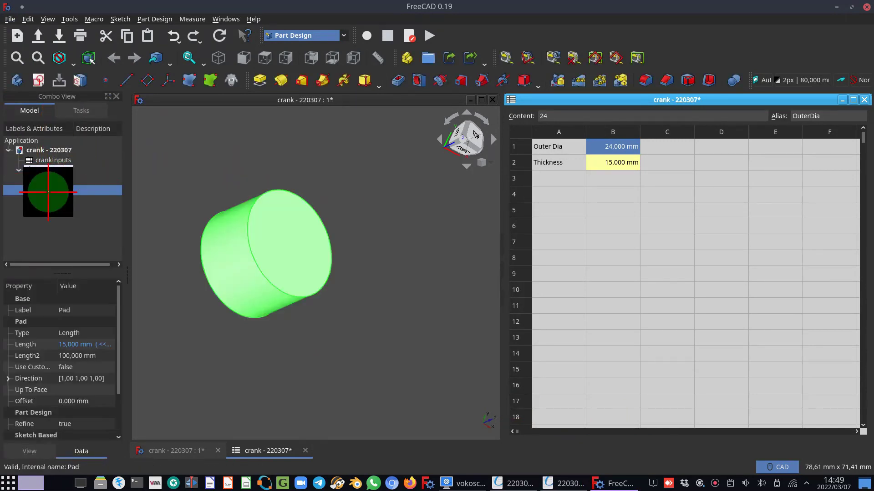
left_click(41, 169)
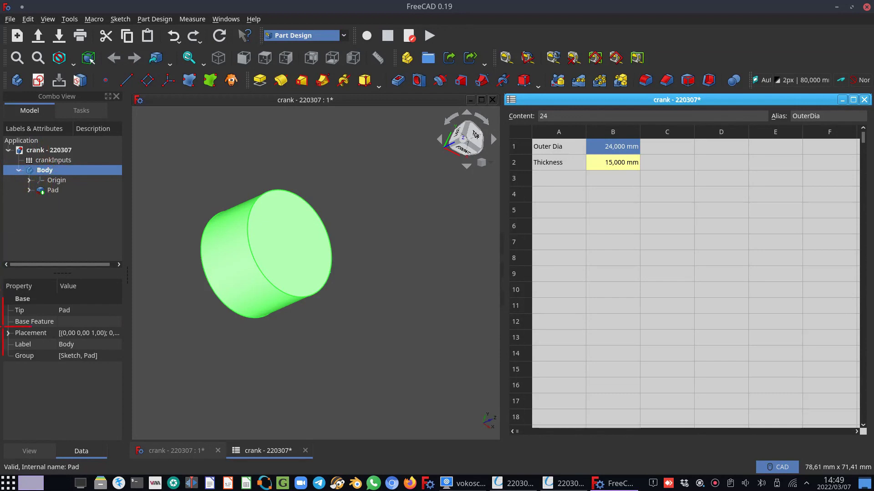
key("F2")
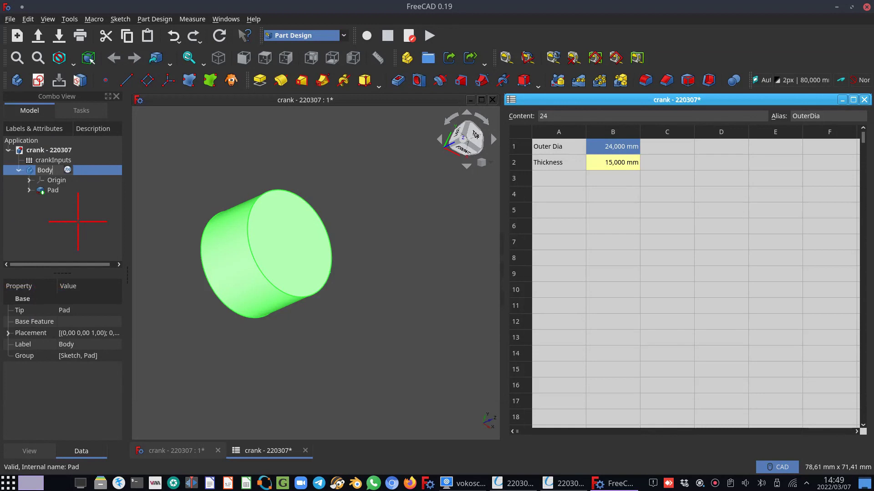
type("-crank")
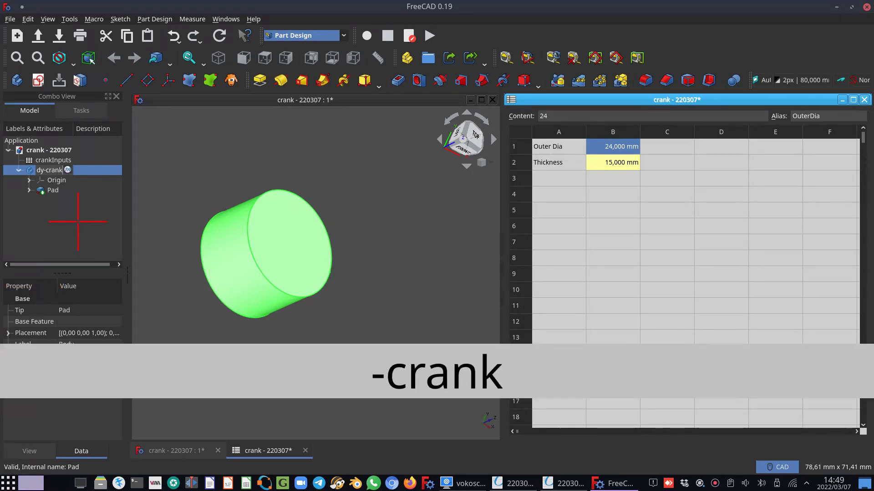
key("Return")
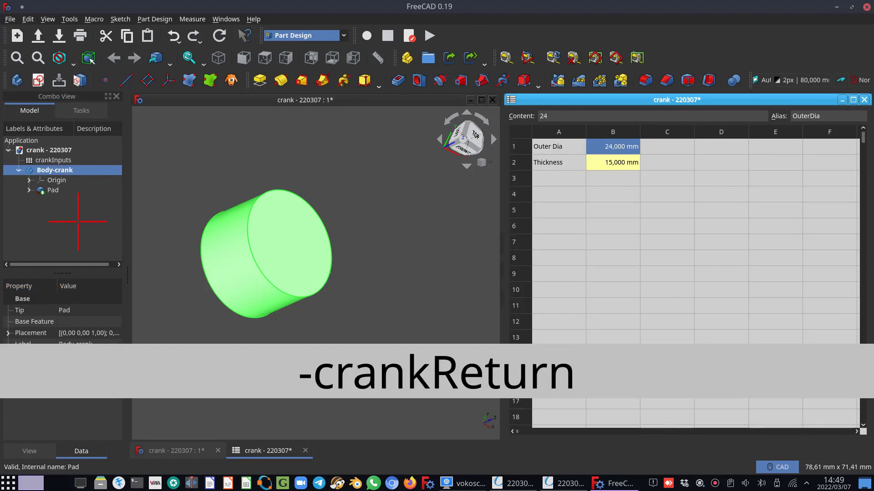
left_click(13, 21)
left_click(30, 89)
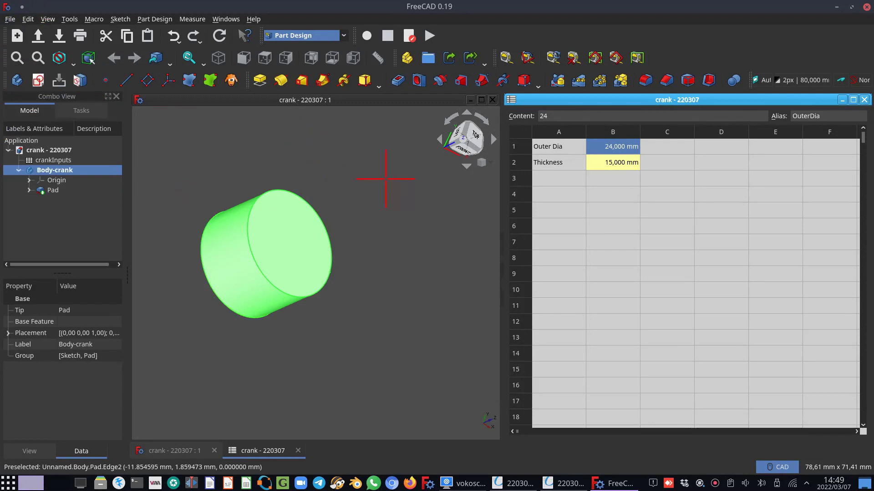
- Consult the crank drawing in Okular and add a Centre Hole entry with value 6 to row 3 of the FreeCAD spreadsheet
mouse_move(564, 483)
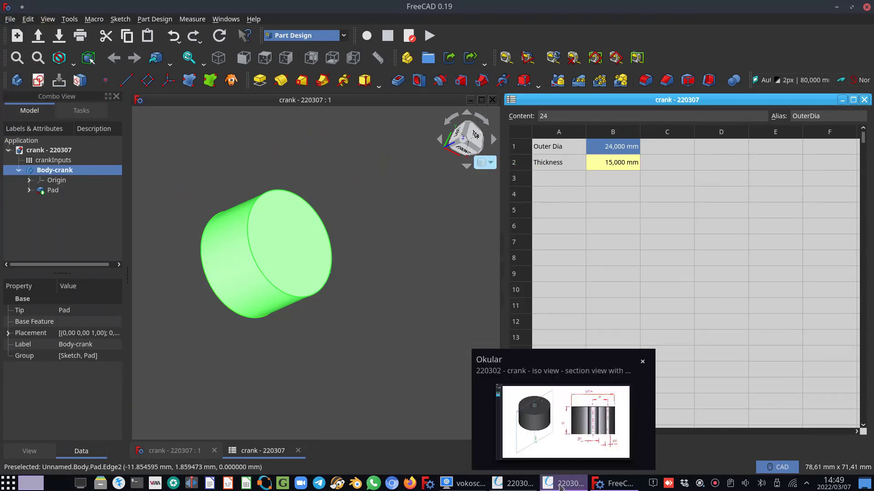
left_click(570, 446)
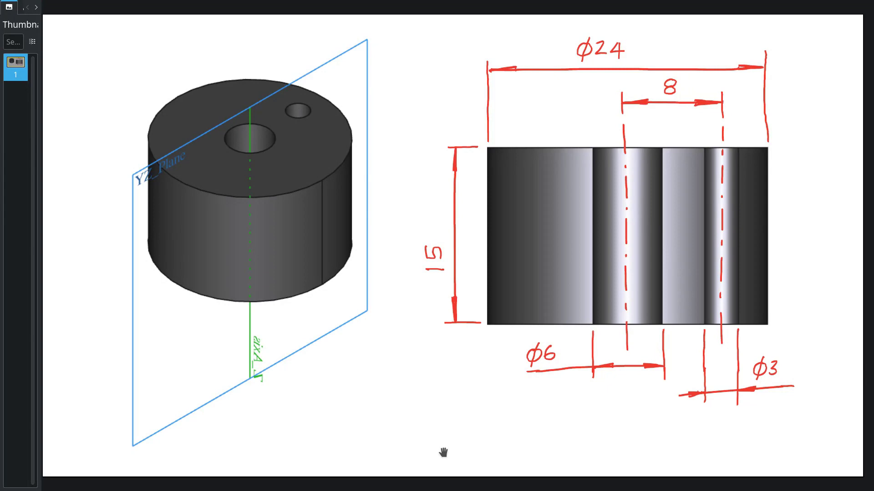
key("alt+Tab")
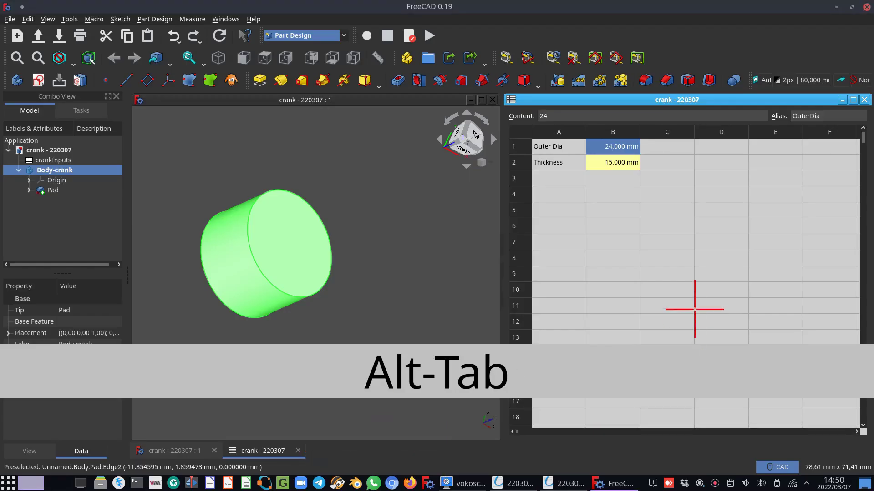
left_click(555, 177)
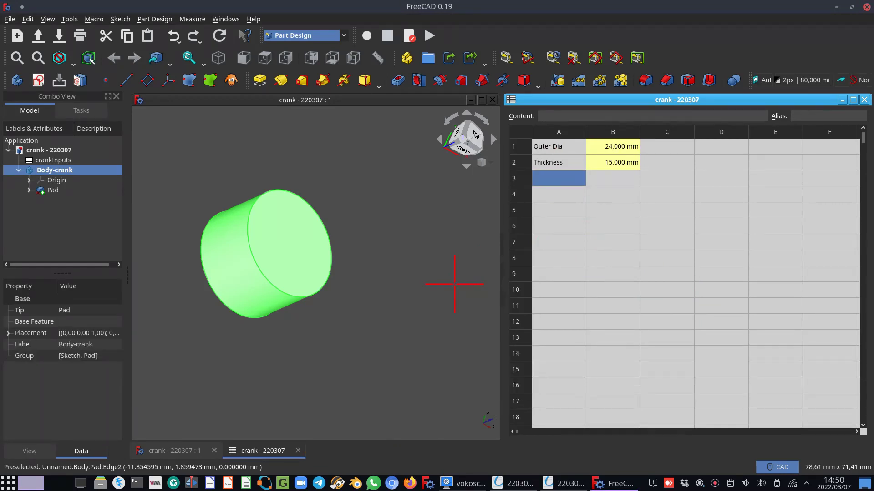
type("Centre")
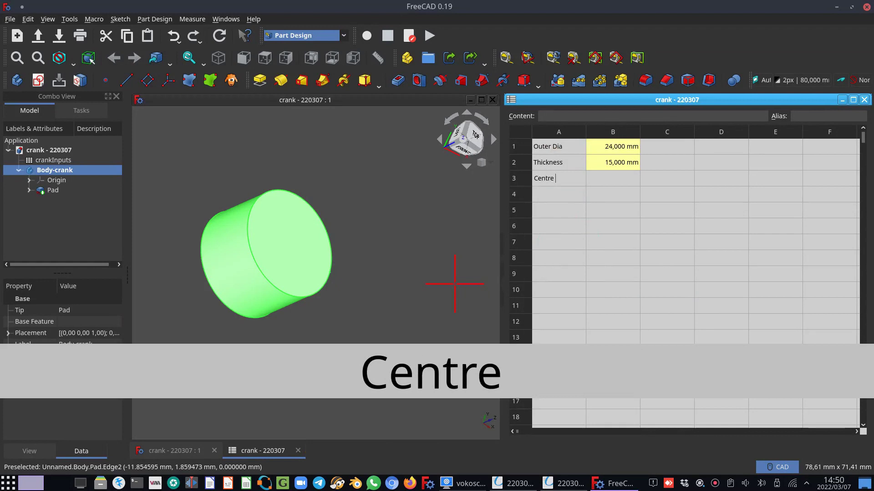
type(" Hole")
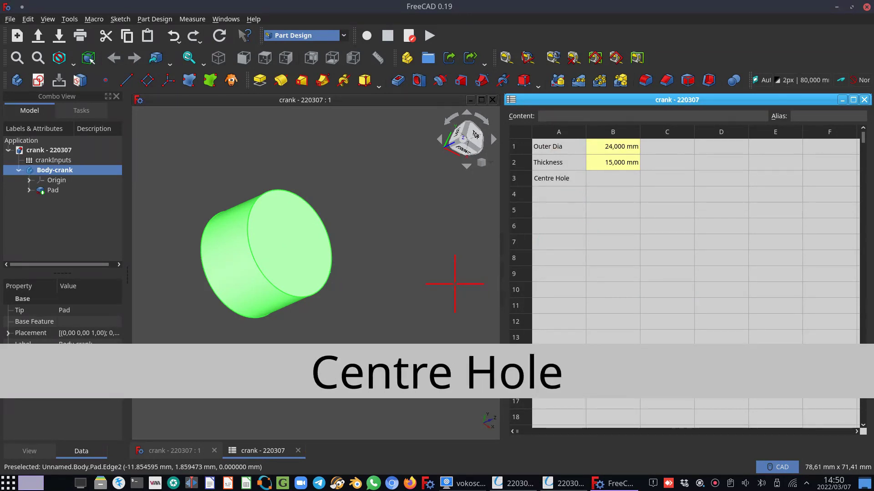
left_click(615, 176)
type("6")
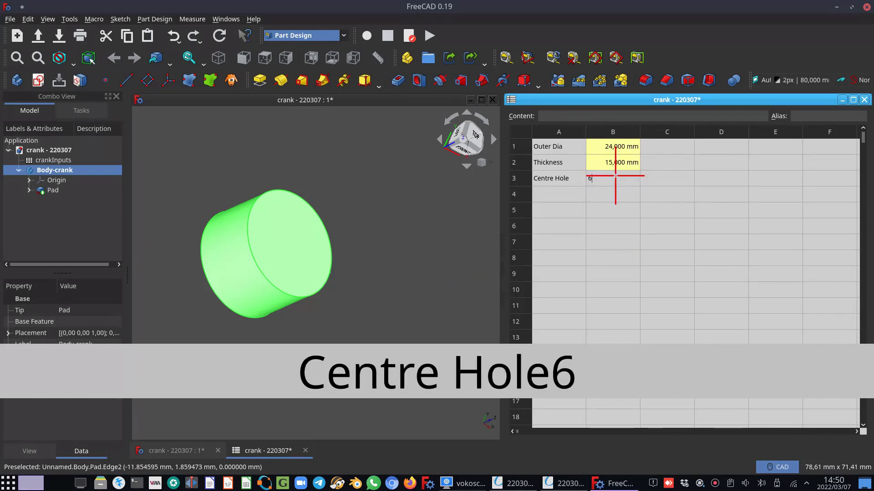
- Add an Offset Hole entry with value 3 to row 4 of the spreadsheet
left_click(554, 194)
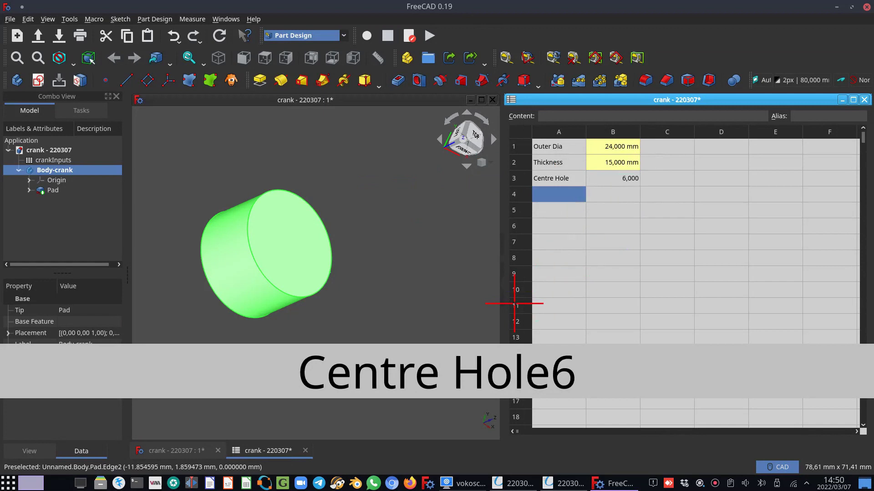
type("Offse")
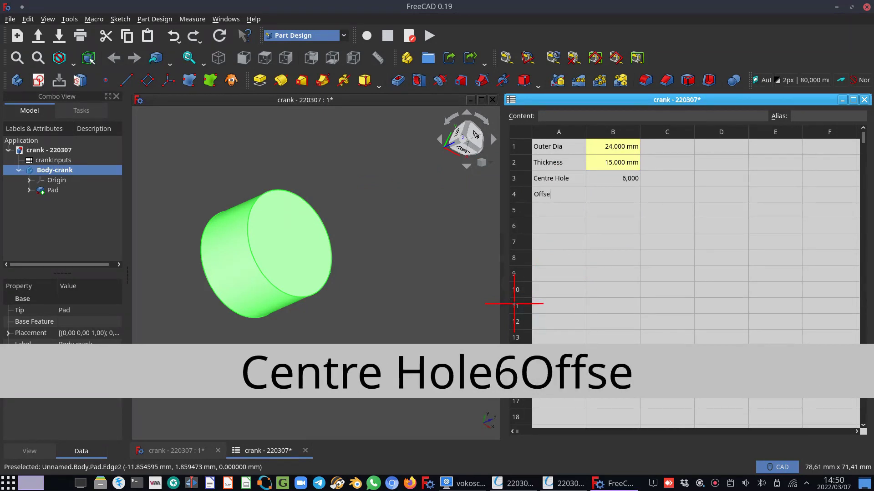
type("t Hol")
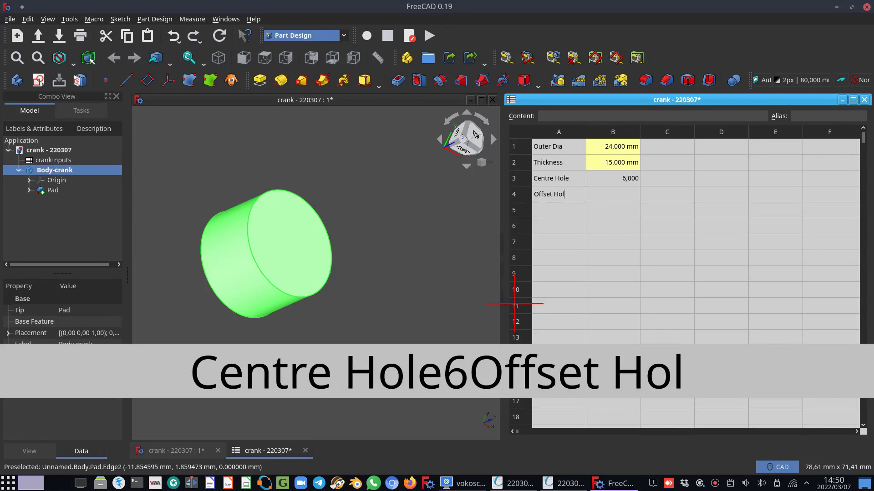
type("e")
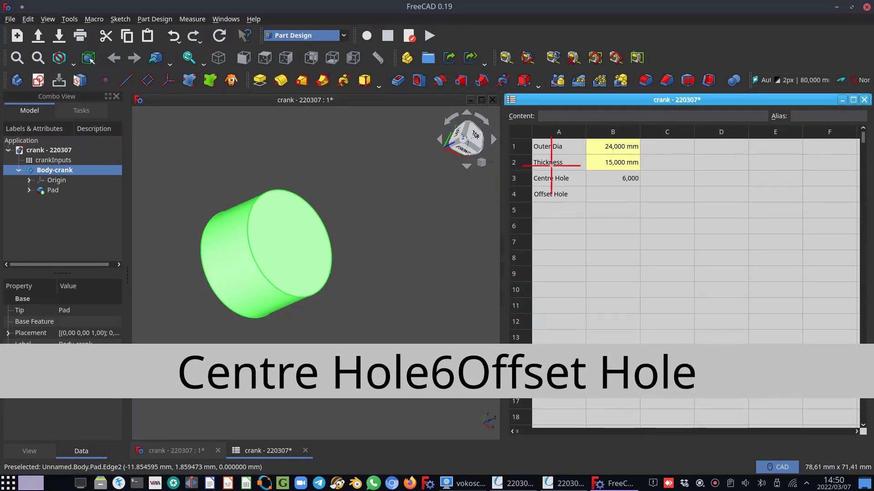
left_click(629, 192)
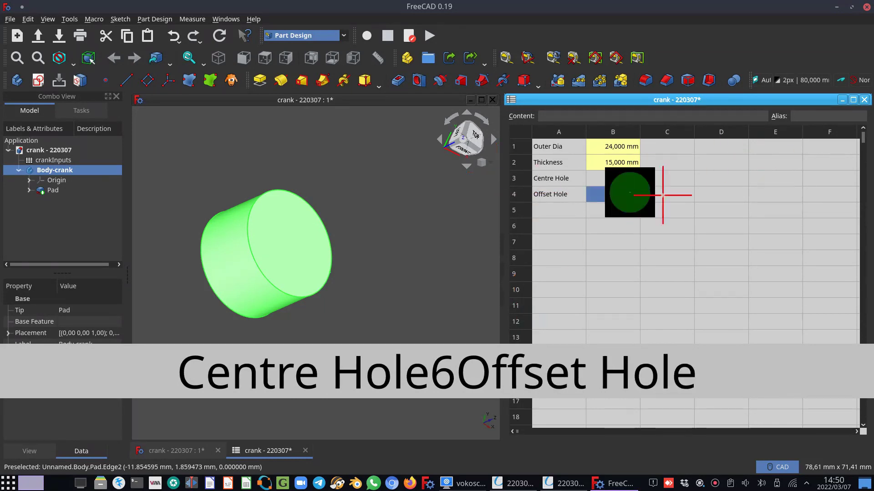
type("3")
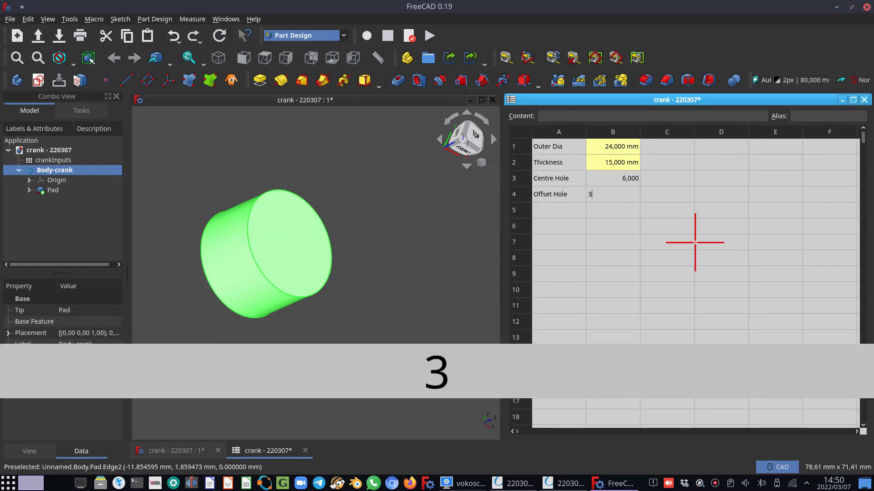
key("Return")
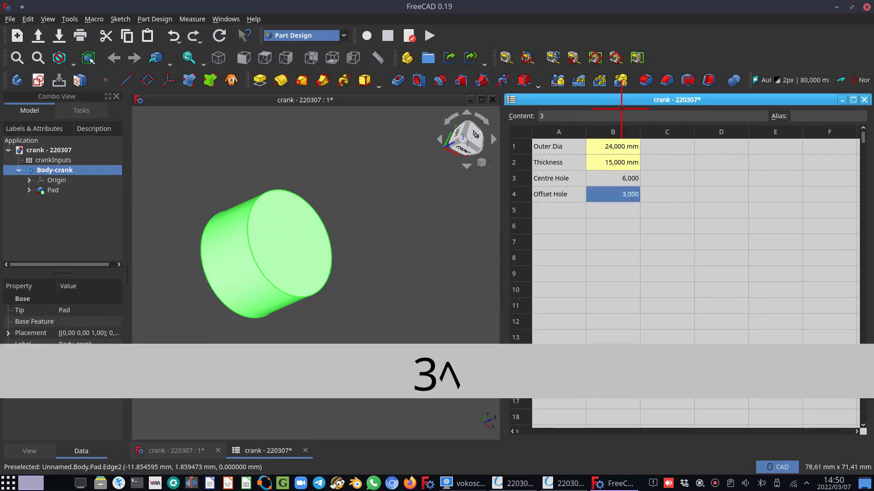
- Add an Offset entry with value 8 to row 5 of the spreadsheet and check the dimensions against the crank drawing
left_click(568, 210)
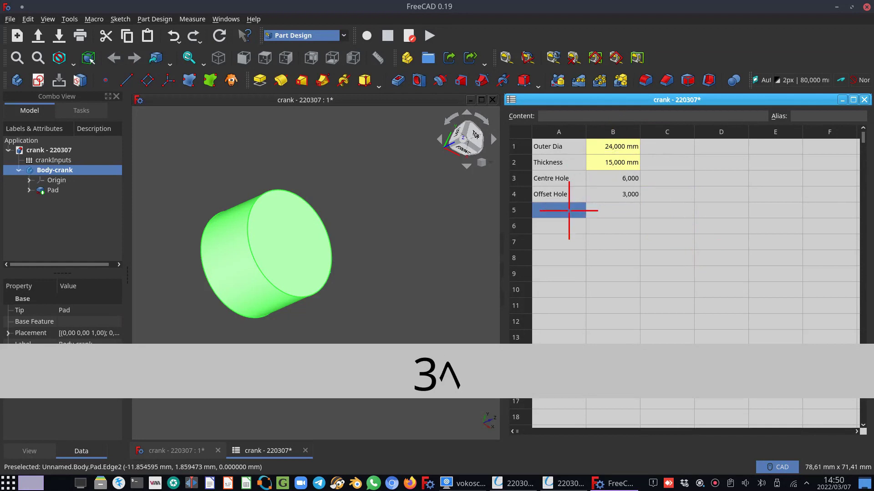
type("O")
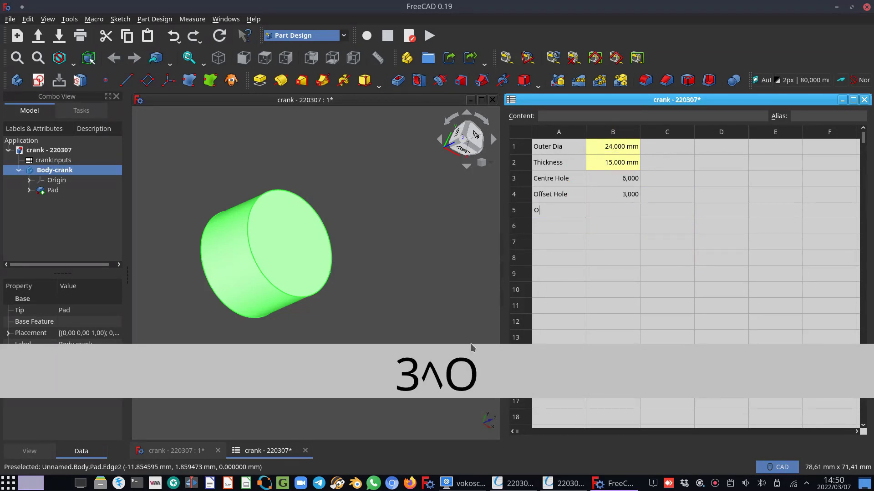
type("ffste")
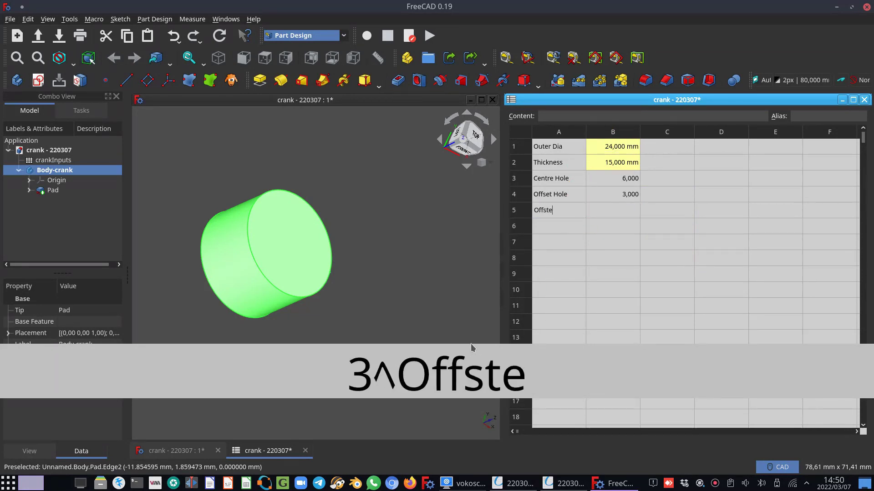
key("BackSpace")
key("BackSpace")
type("et")
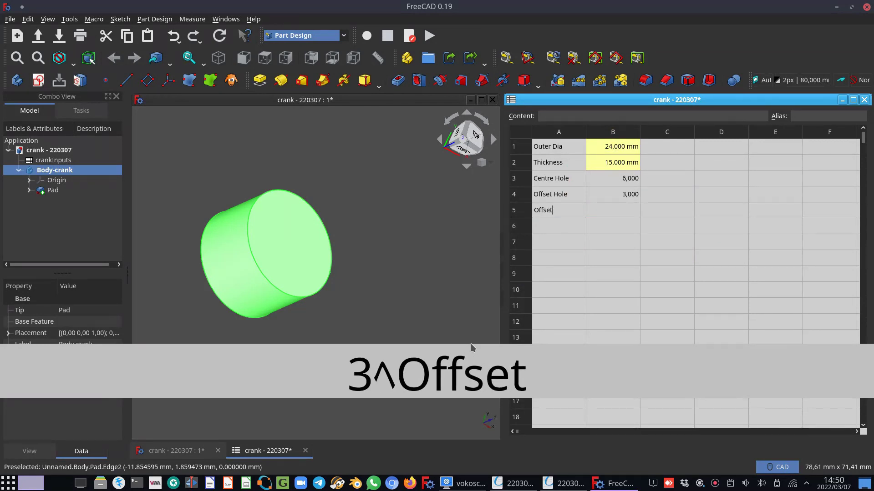
left_click(628, 211)
type("8")
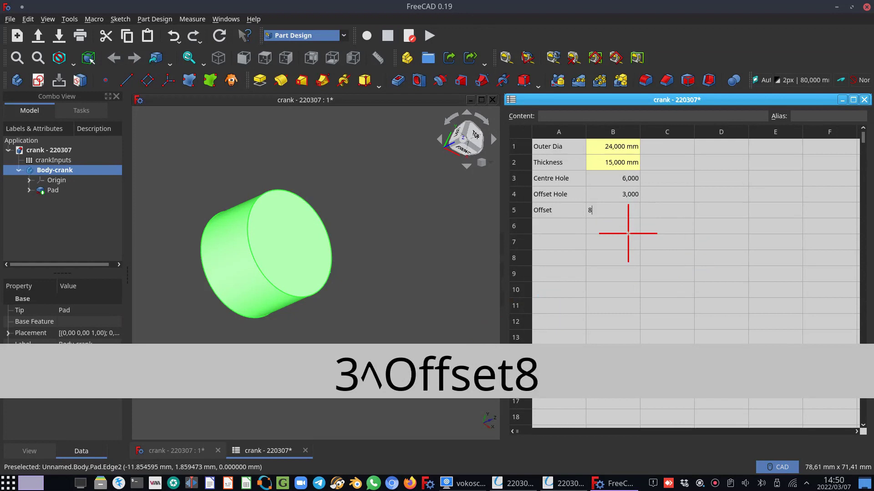
key("Return")
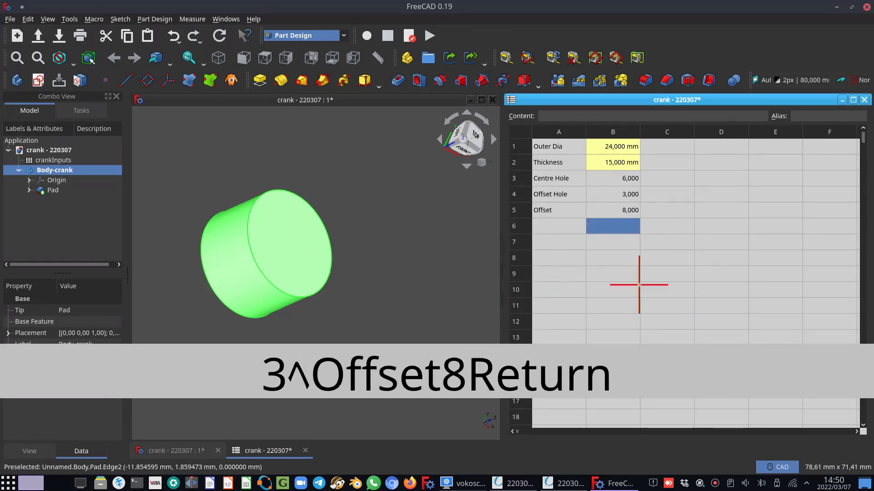
left_click(564, 486)
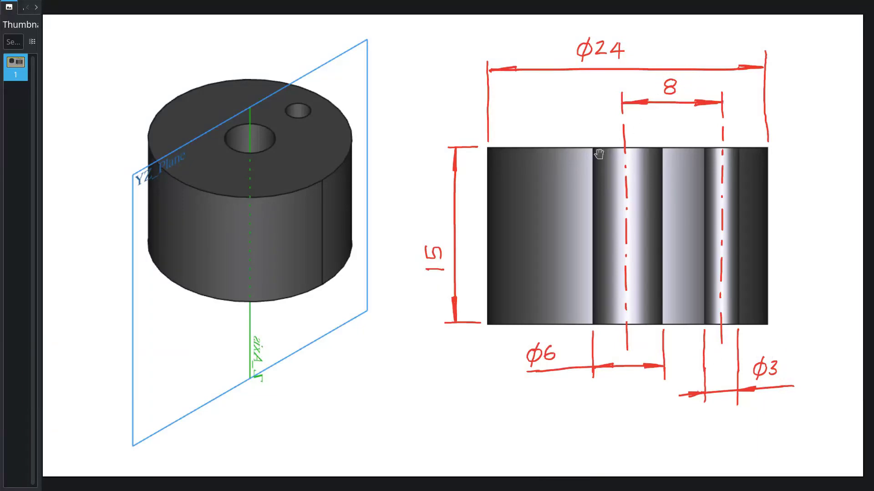
key("alt+Tab")
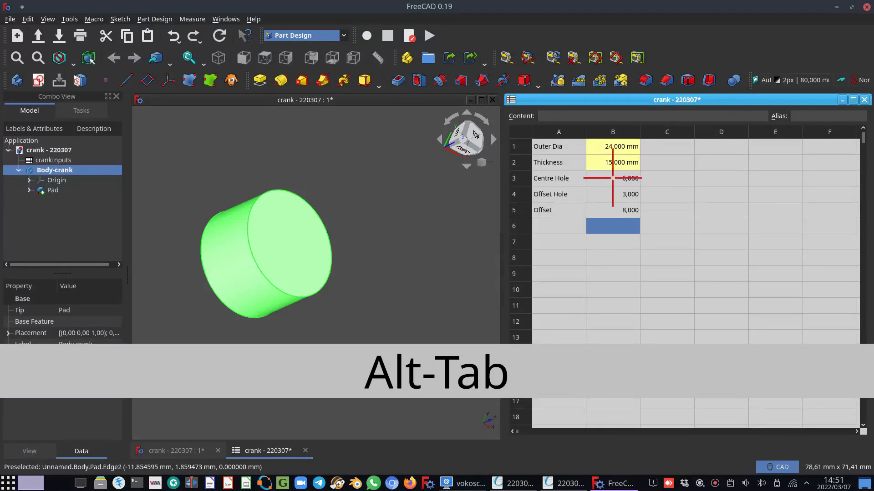
- Give the Centre Hole value in cell B3 the alias CentreHole
left_click(612, 178)
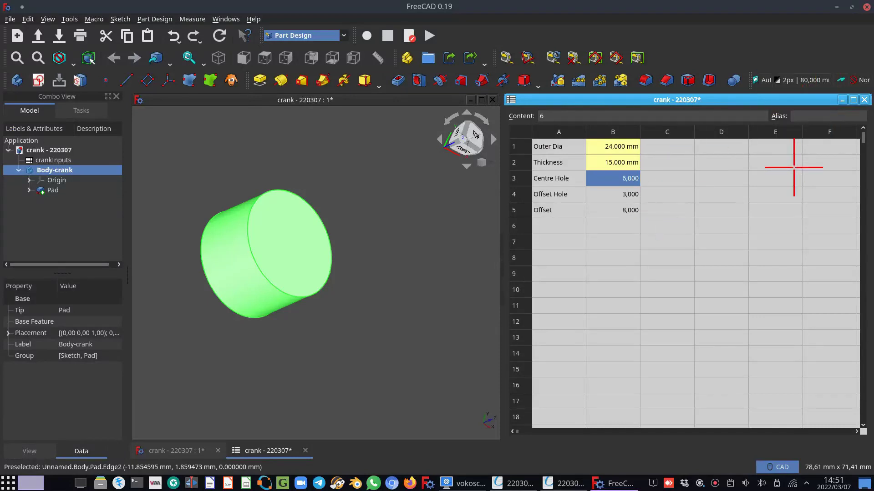
type("Centre")
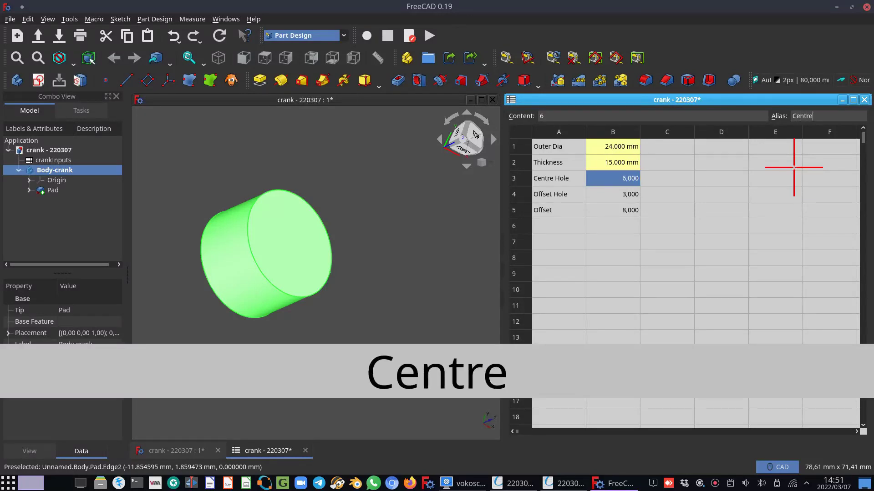
type("Hole")
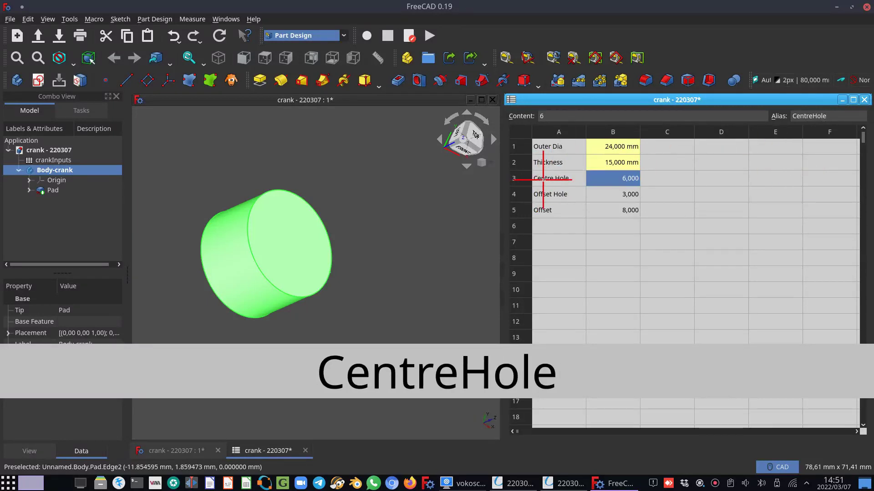
key("Return")
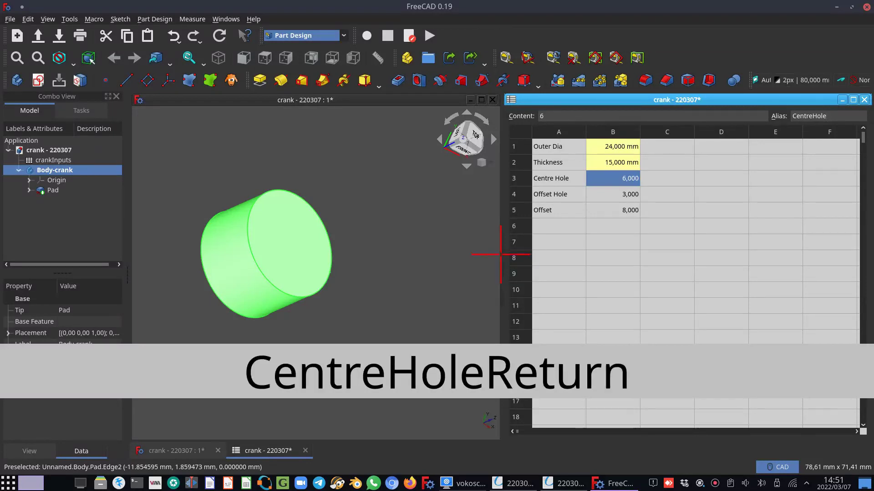
- Give the Offset Hole value in cell B4 the alias OffsetHole
left_click(630, 194)
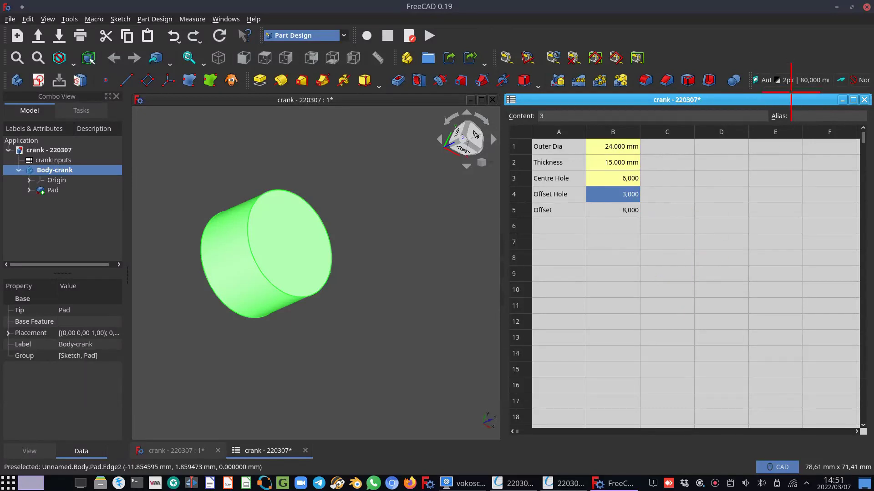
left_click(799, 116)
type("Offse")
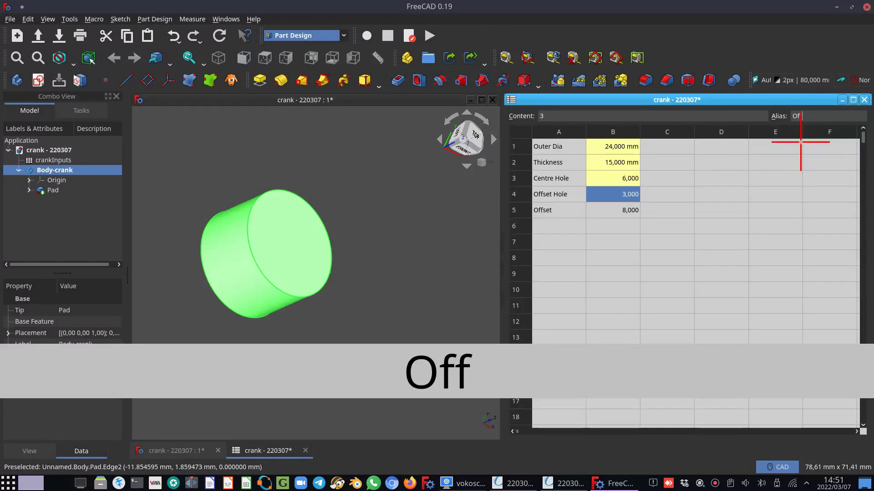
type("tHole")
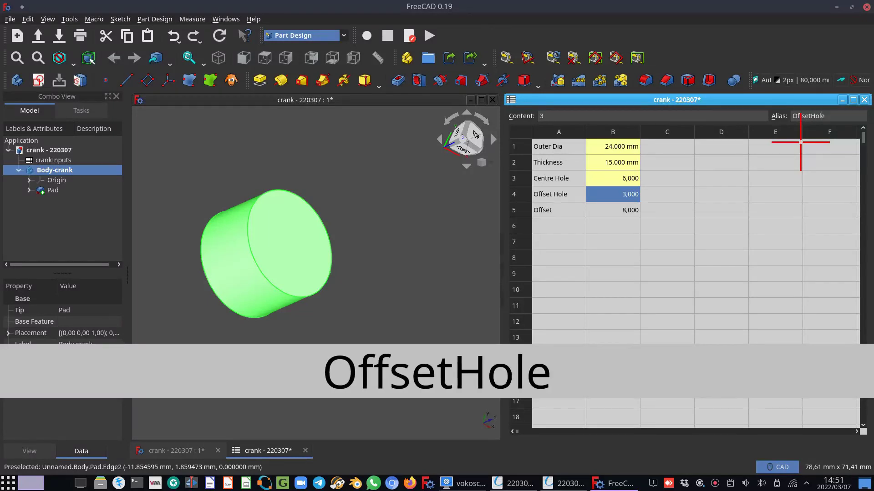
key("Return")
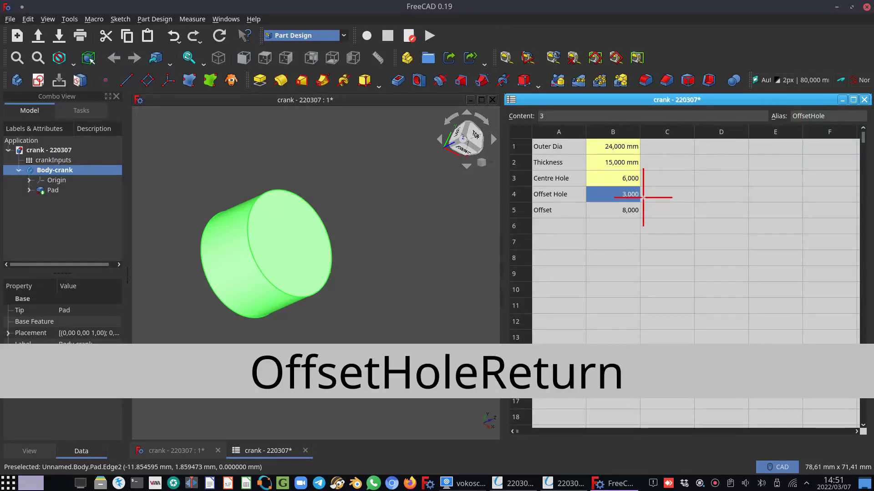
- Give the Offset value in cell B5 the alias Offset
left_click(626, 214)
left_click(798, 115)
type("O")
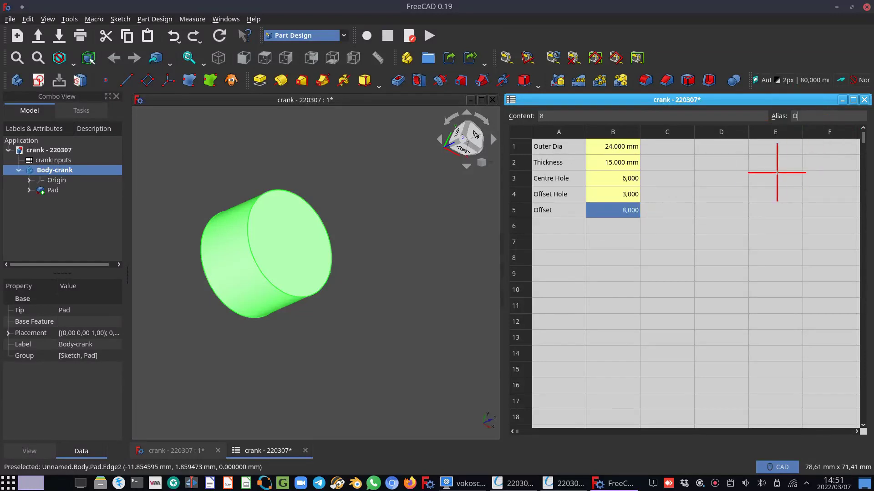
type("ffset")
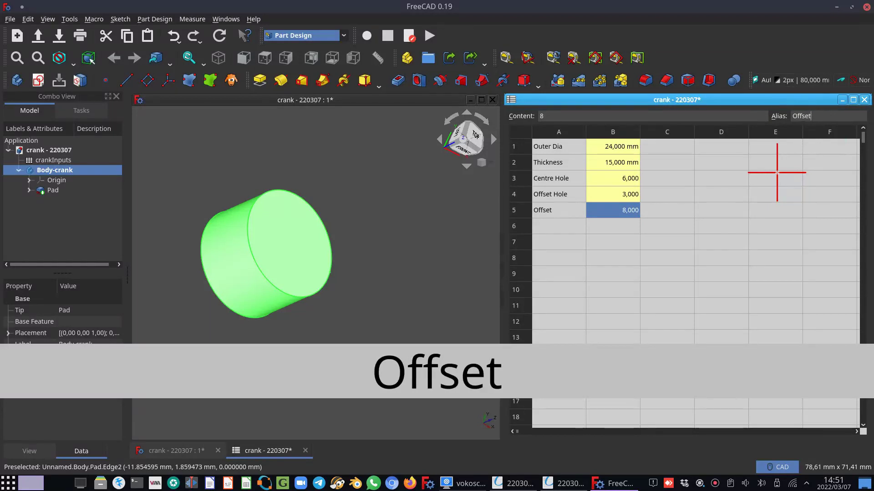
key("Return")
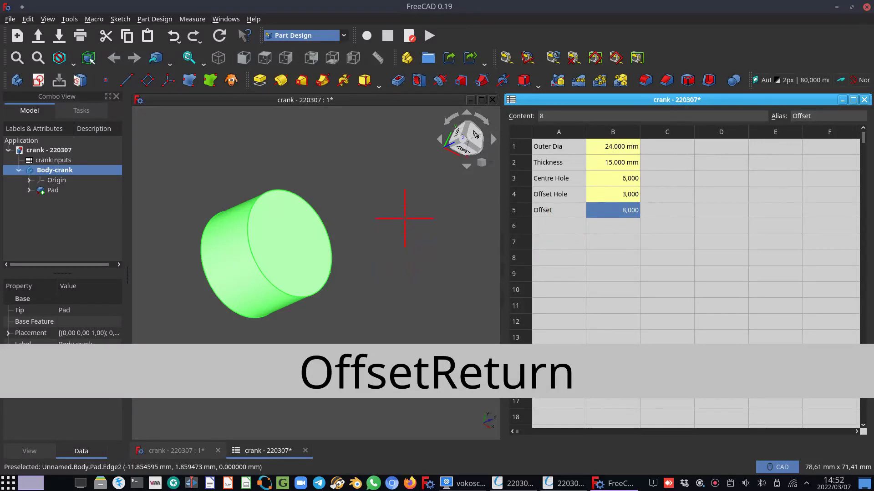
- Return to the 3D view of the crank and save the document
left_click(362, 166)
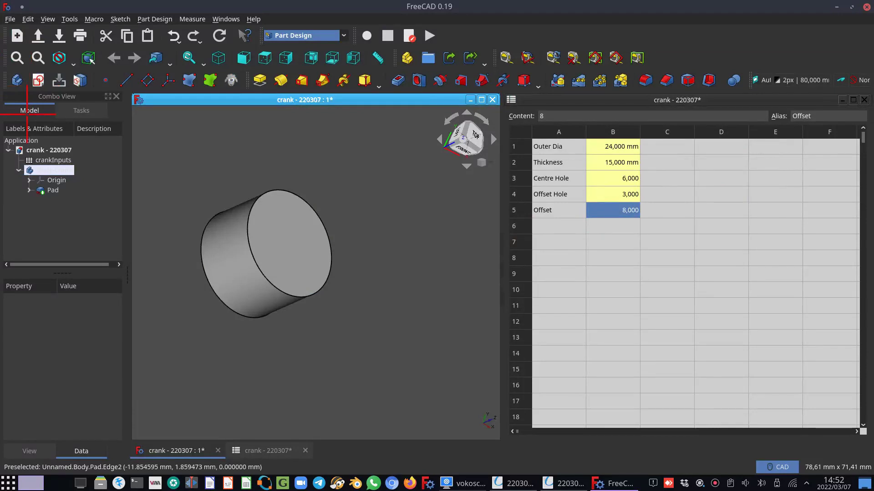
left_click(10, 19)
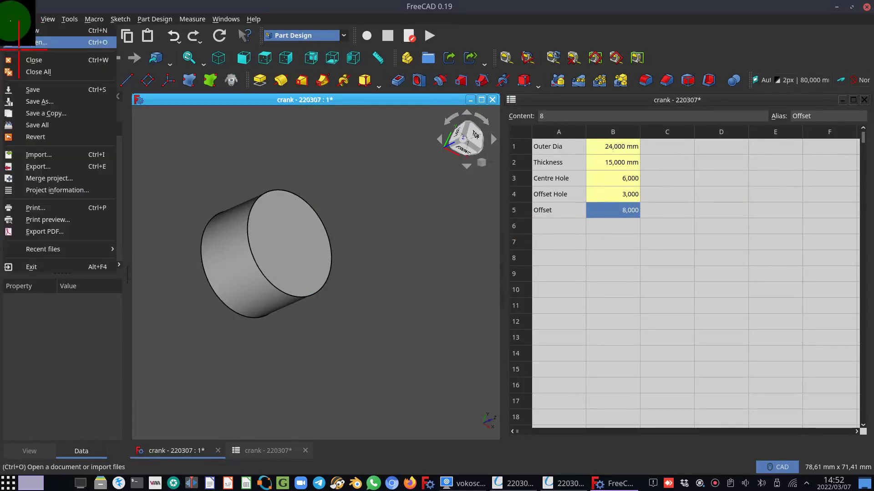
left_click(31, 87)
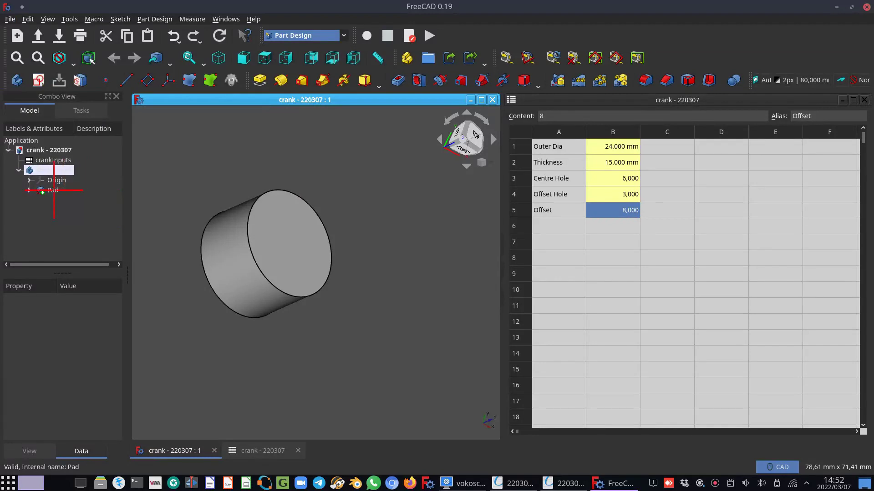
left_click(53, 190)
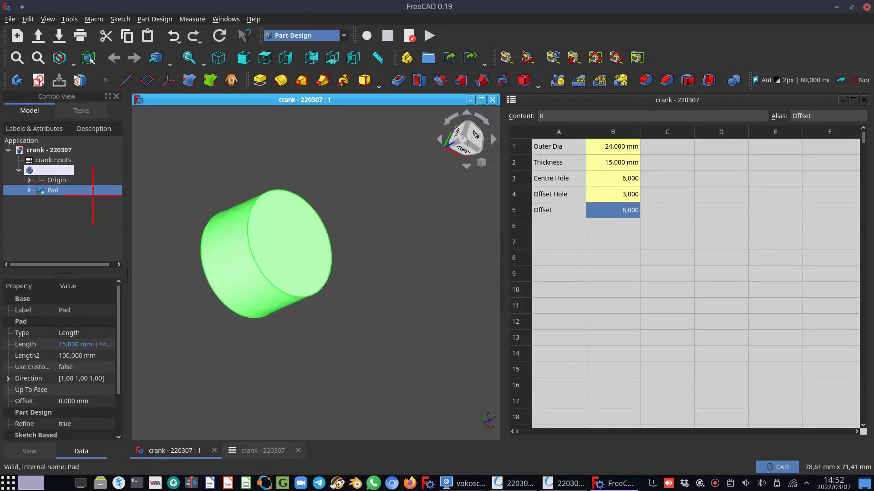
double_click(48, 191)
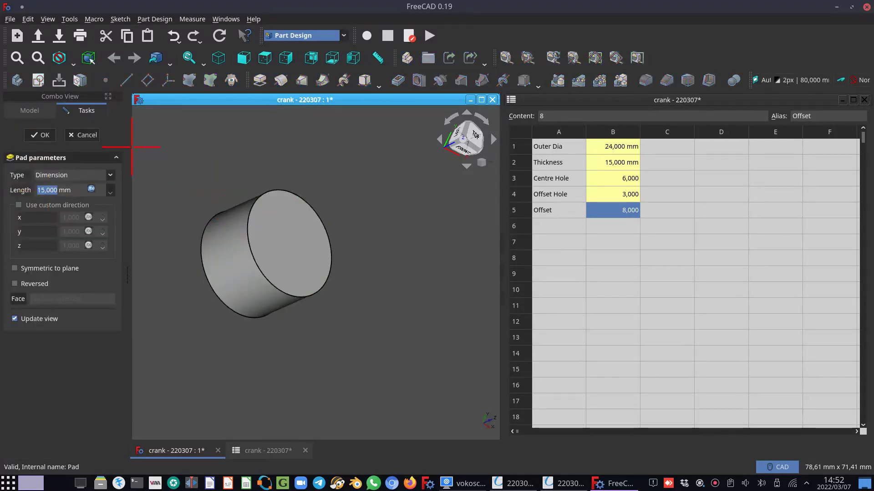
left_click(82, 134)
left_click(45, 170)
left_click(29, 180)
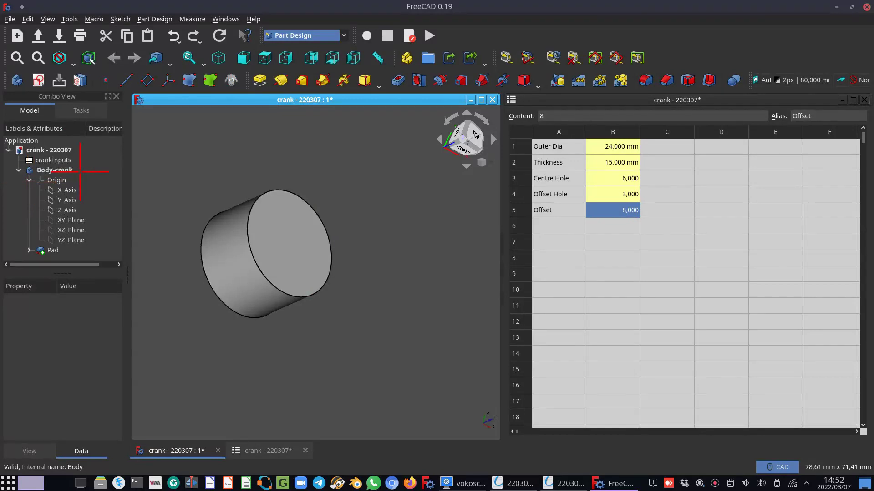
left_click(29, 180)
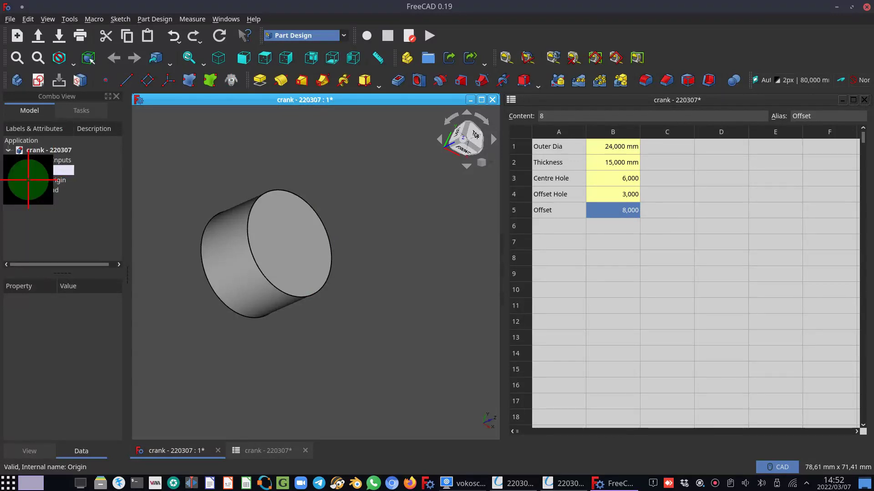
- Inspect the base sketch's constraints and the pad's length setting without changing either
left_click(28, 190)
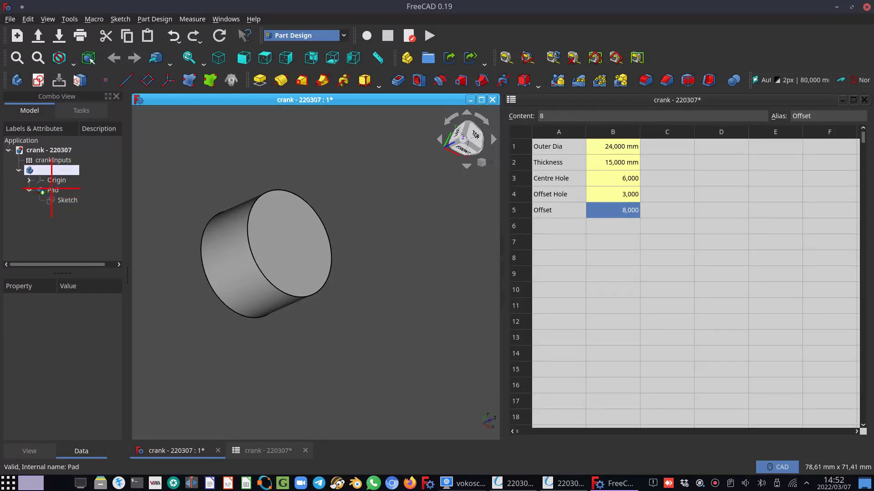
double_click(62, 200)
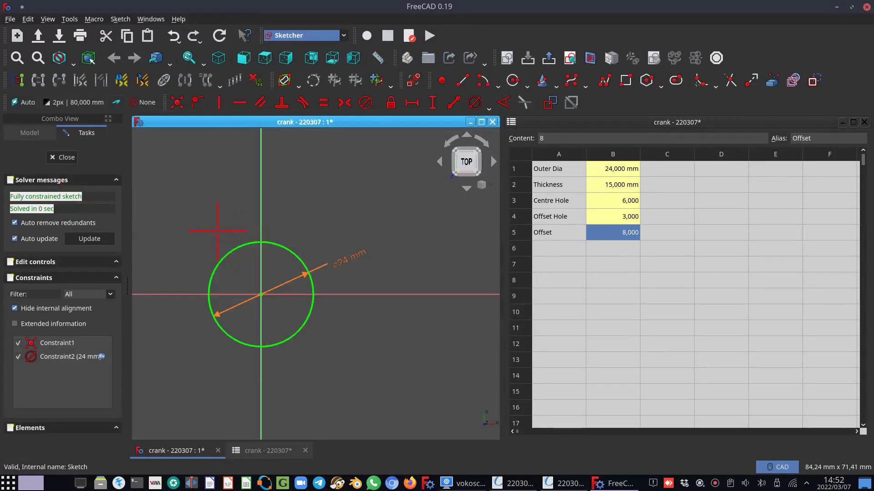
left_click(60, 159)
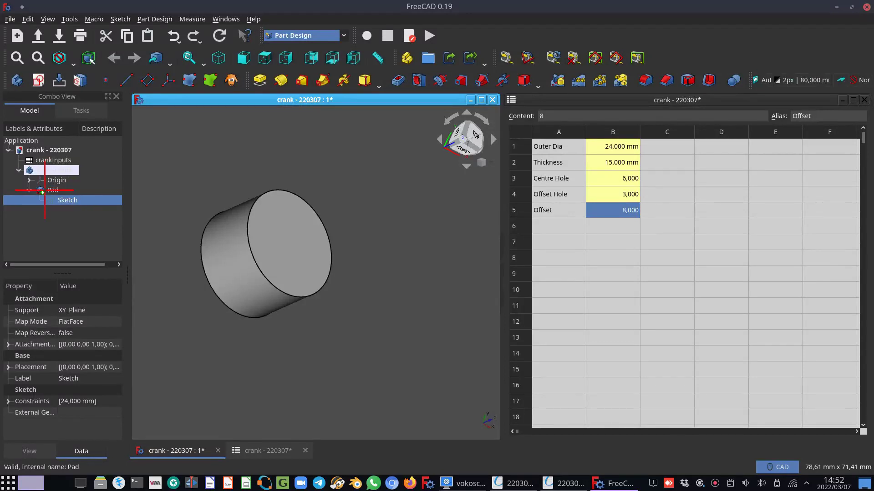
double_click(44, 190)
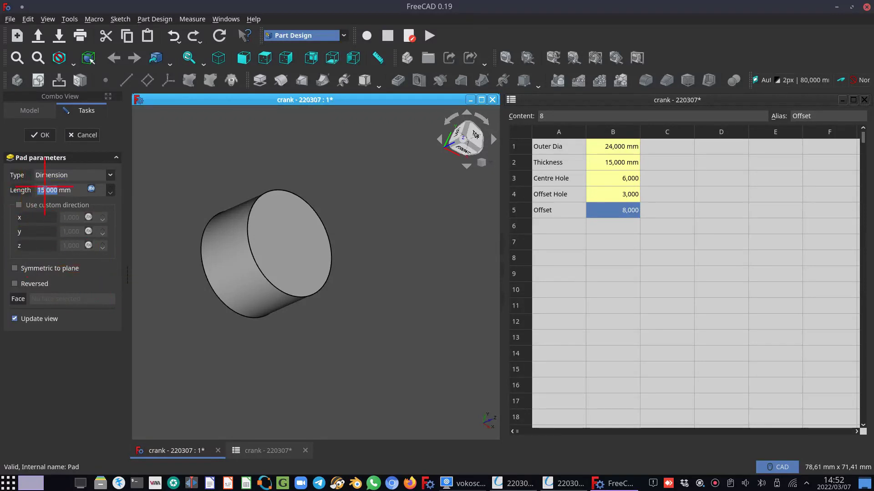
left_click(85, 135)
- Show the body's origin planes and the pad's sketch, and examine from the front how the pad sits relative to the XY plane
left_click(40, 168)
left_click_drag(44, 180, 78, 236)
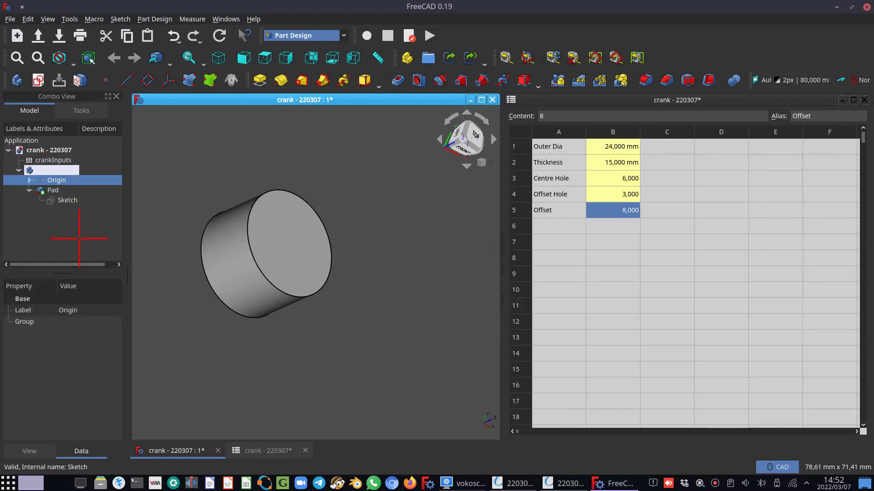
key("space")
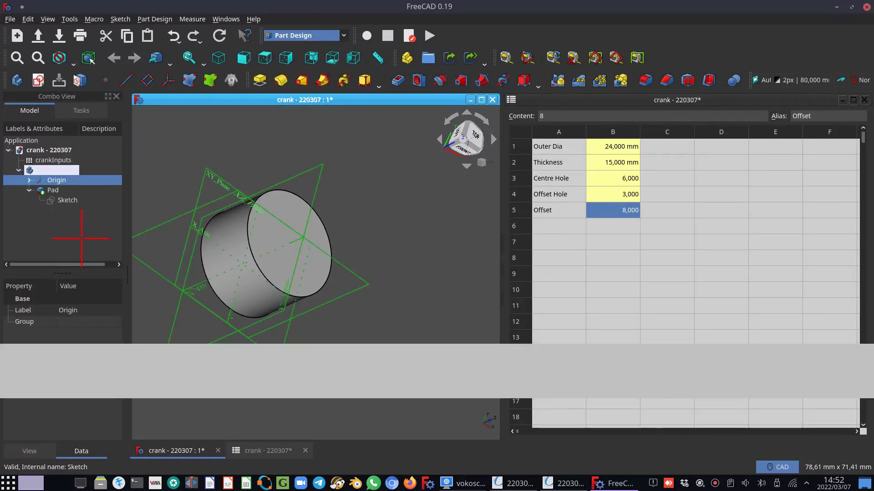
left_click(463, 148)
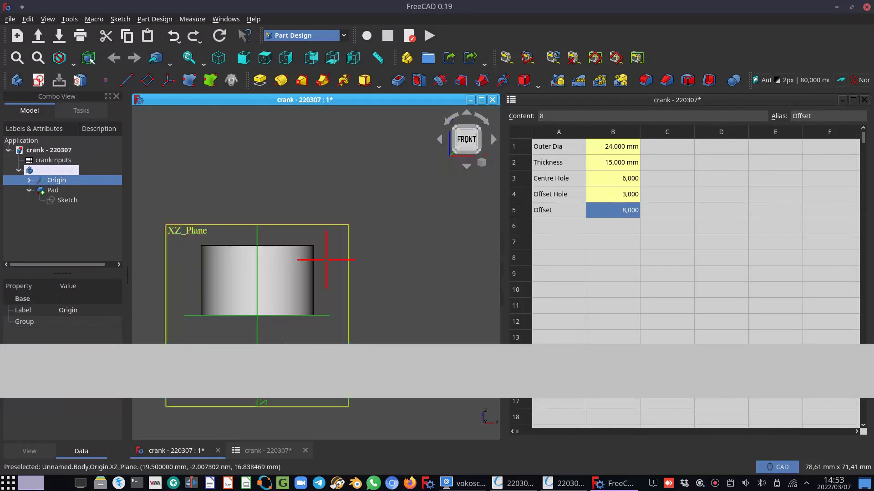
middle_click_drag(374, 283, 444, 210)
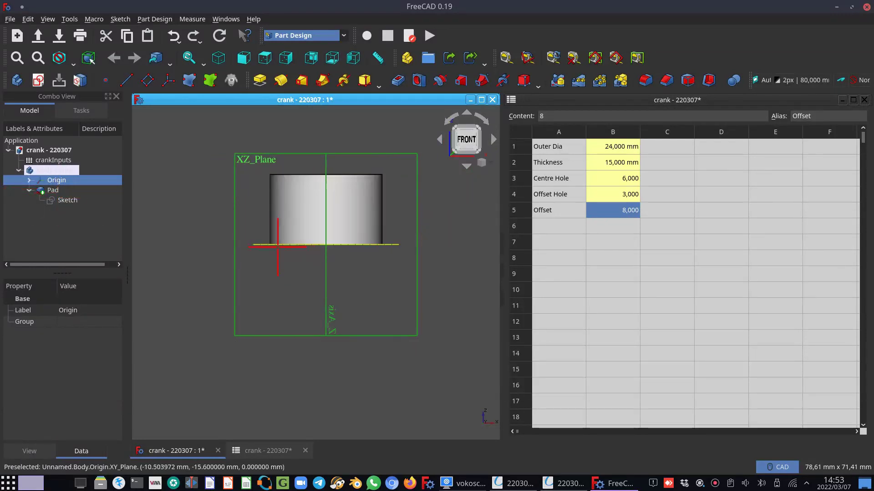
left_click(301, 267)
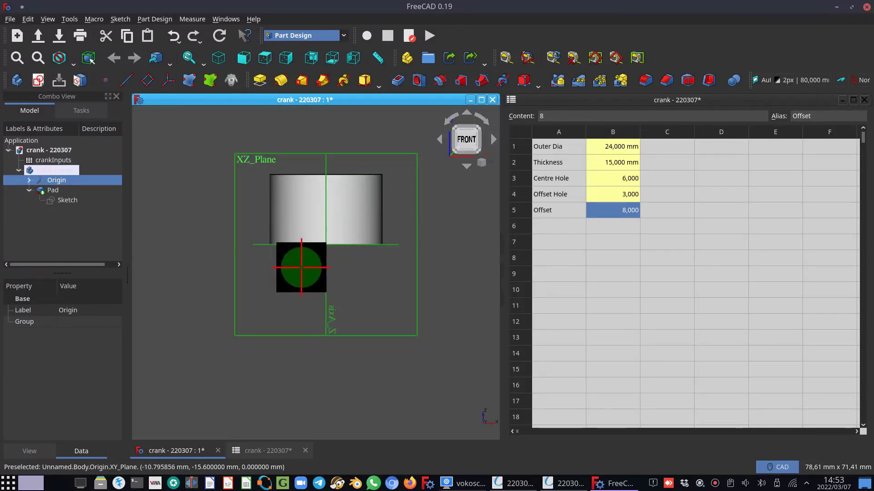
middle_click_drag(301, 268, 329, 227)
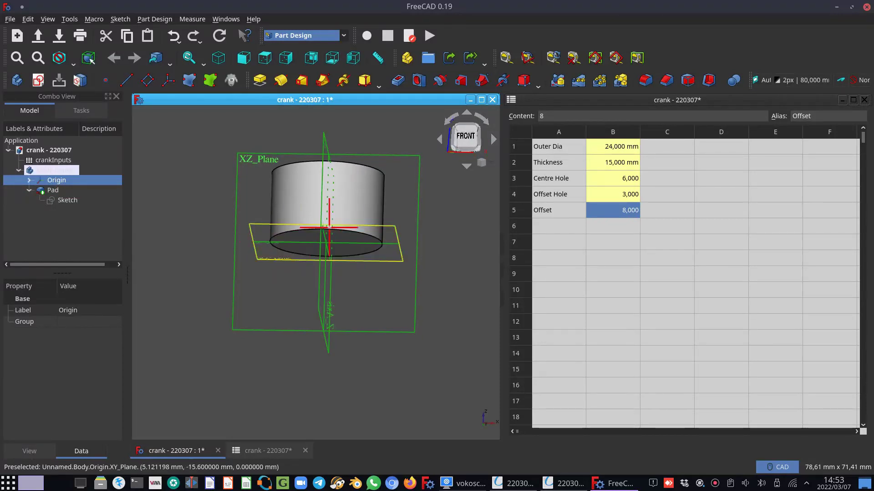
left_click(61, 201)
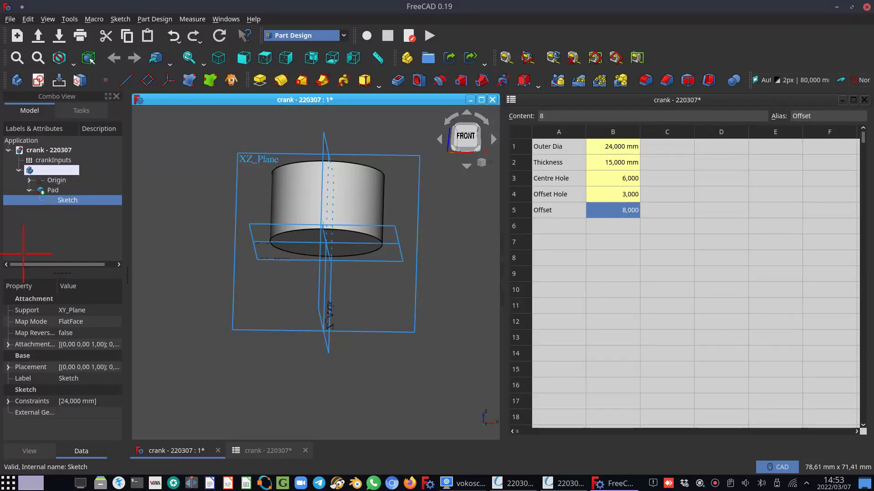
key("space")
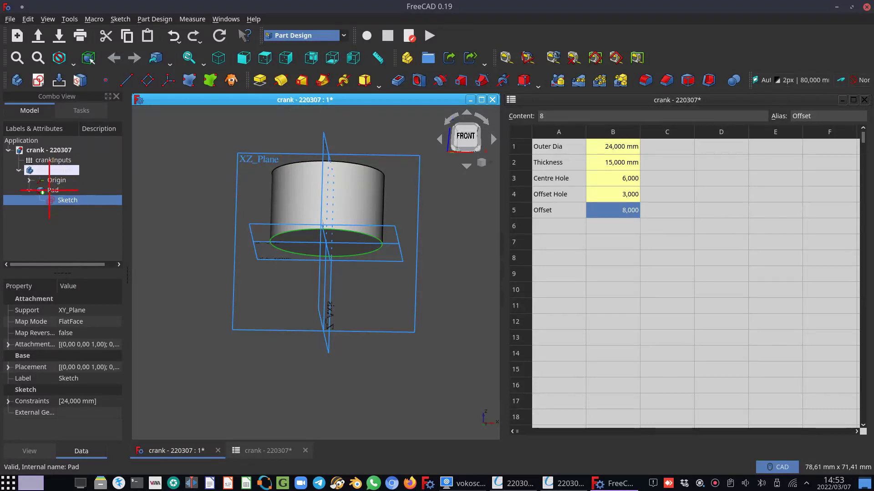
- Try the pad's Symmetric to plane and Reversed options, and apply the pad as symmetric to its sketch plane
double_click(49, 190)
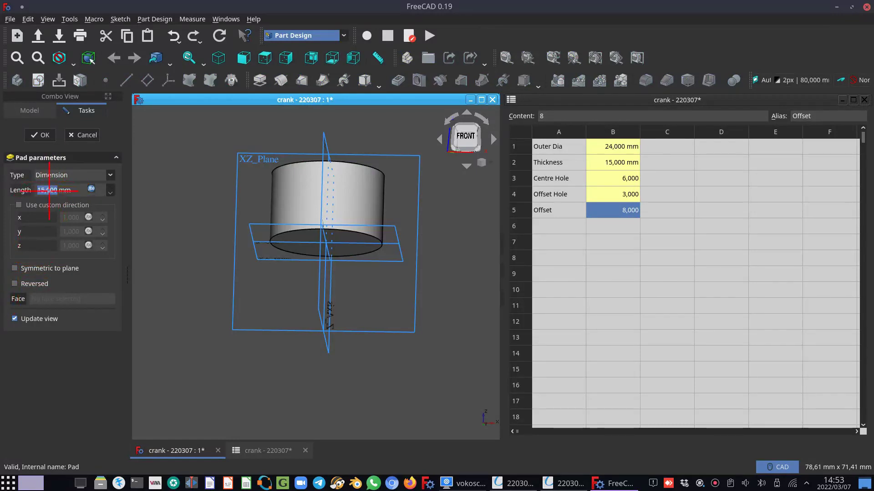
left_click(14, 269)
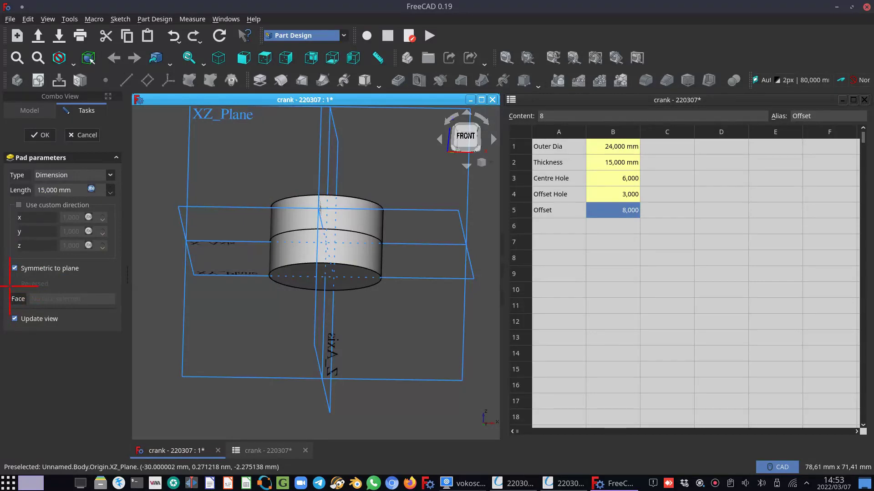
left_click(15, 268)
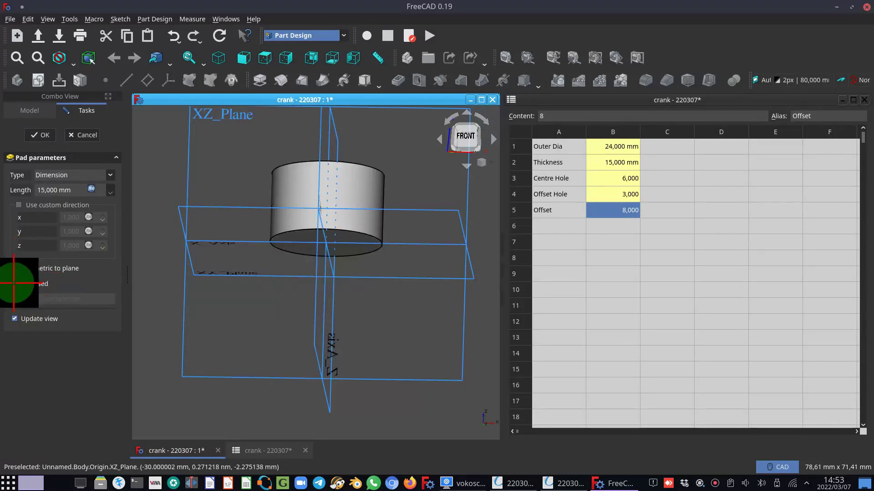
left_click(14, 283)
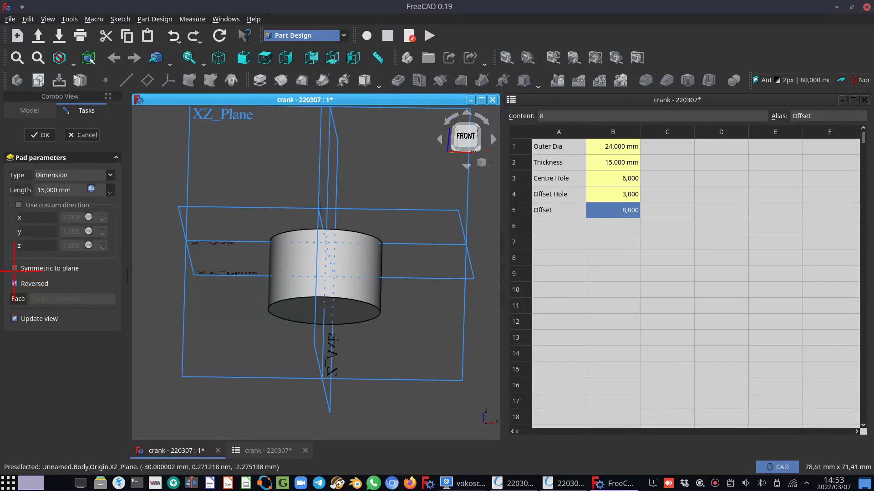
left_click(15, 268)
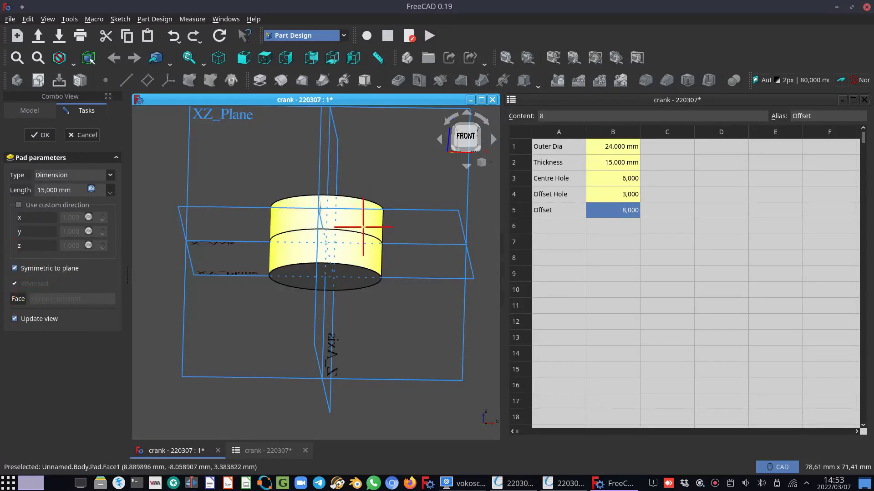
mouse_move(350, 275)
middle_mouse_down()
mouse_move(335, 274)
mouse_move(328, 331)
mouse_move(312, 255)
mouse_move(335, 263)
mouse_move(313, 310)
middle_mouse_up()
middle_click_drag(311, 310, 313, 291)
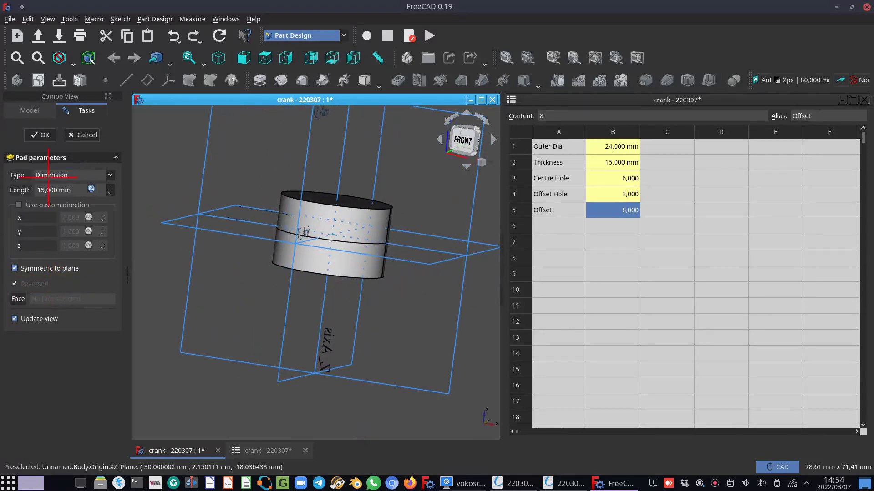
left_click(40, 135)
- Hide the origin planes to view the pad on its own, and show them again to check its symmetry
left_click(52, 170)
left_click(52, 171)
left_click(56, 180)
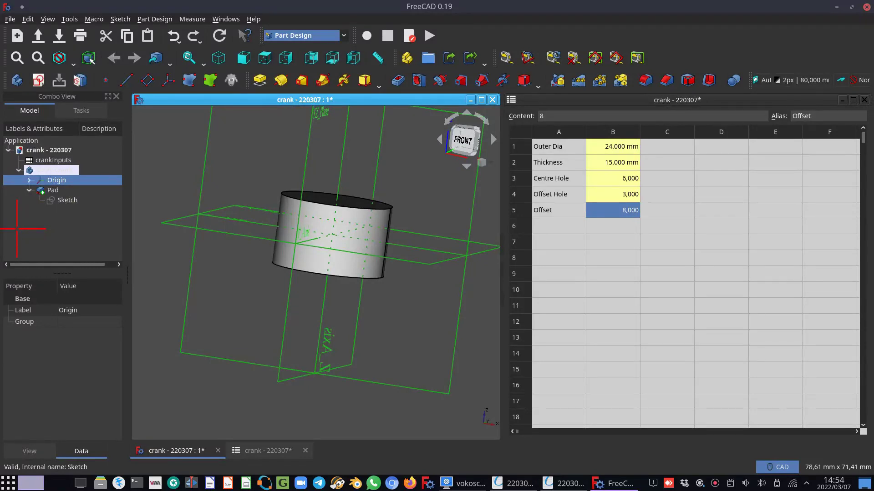
key("space")
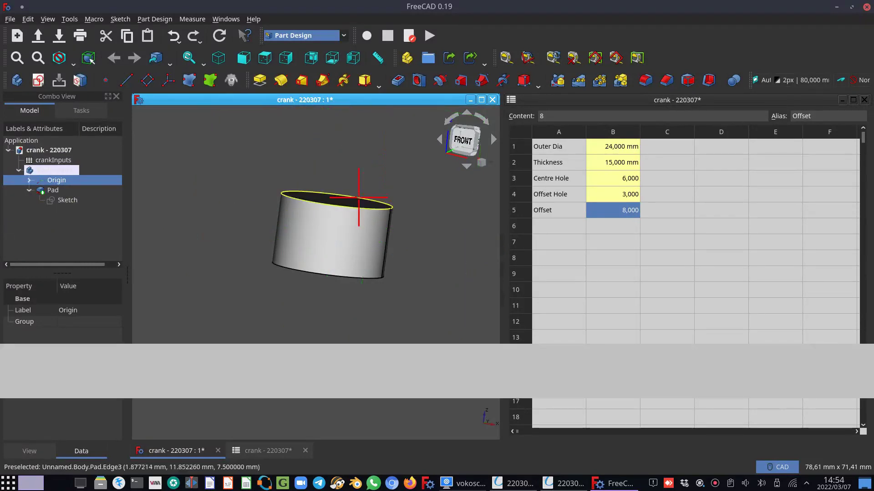
middle_click_drag(361, 169, 345, 189)
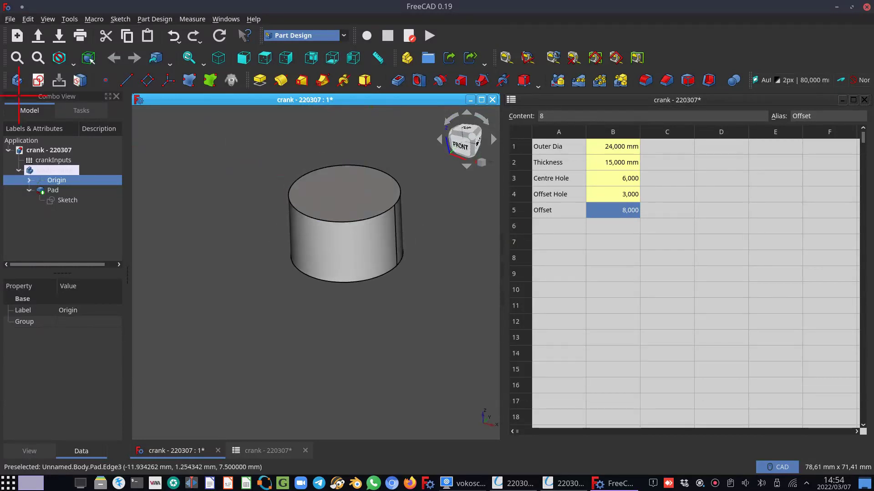
key("Return")
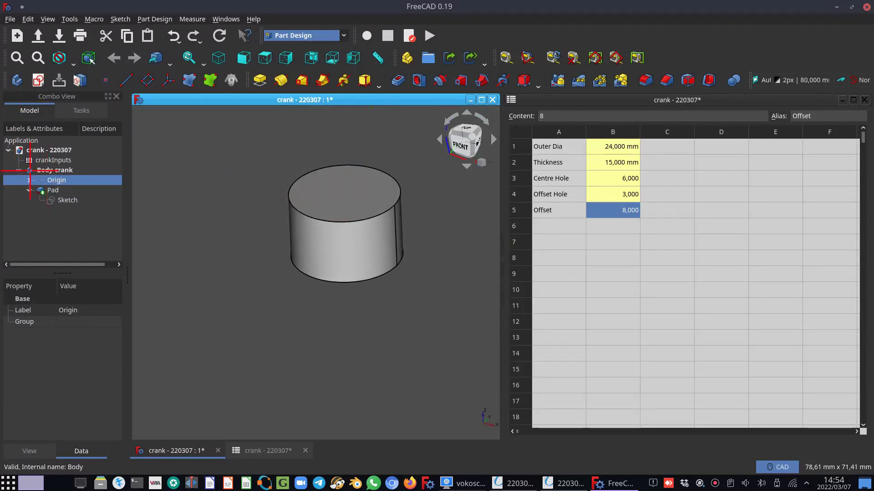
key("space")
middle_click_drag(206, 207, 191, 183)
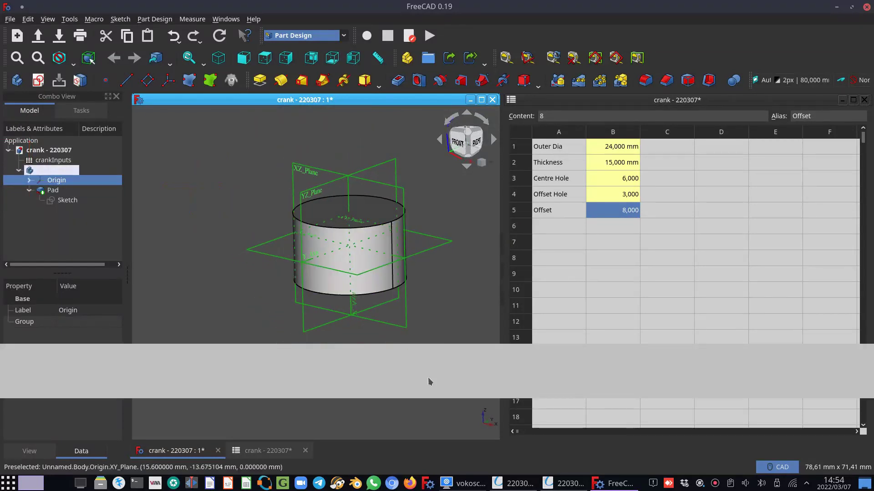
- Switch to the dimensioned reference drawing of the crank to check the hole layout, and return to the FreeCAD model
left_click(561, 485)
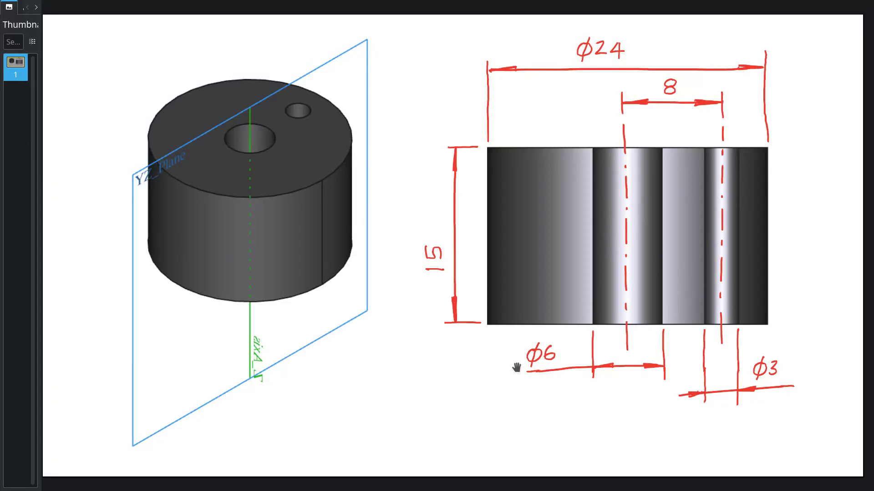
key("alt+Tab")
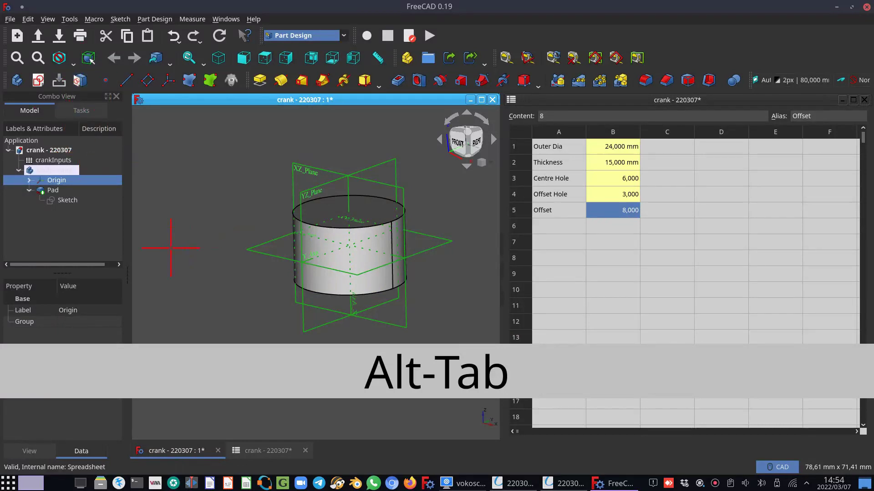
middle_click_drag(194, 214, 216, 243)
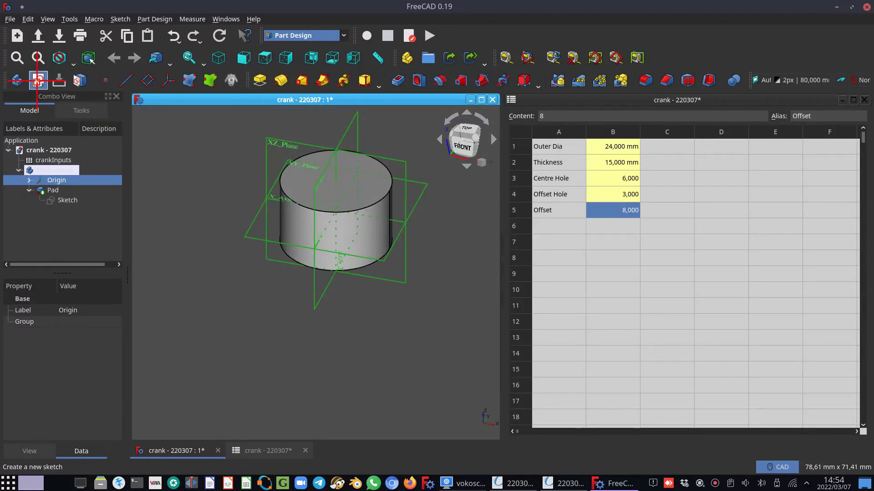
- Create a new sketch on the body's XY plane
left_click(38, 81)
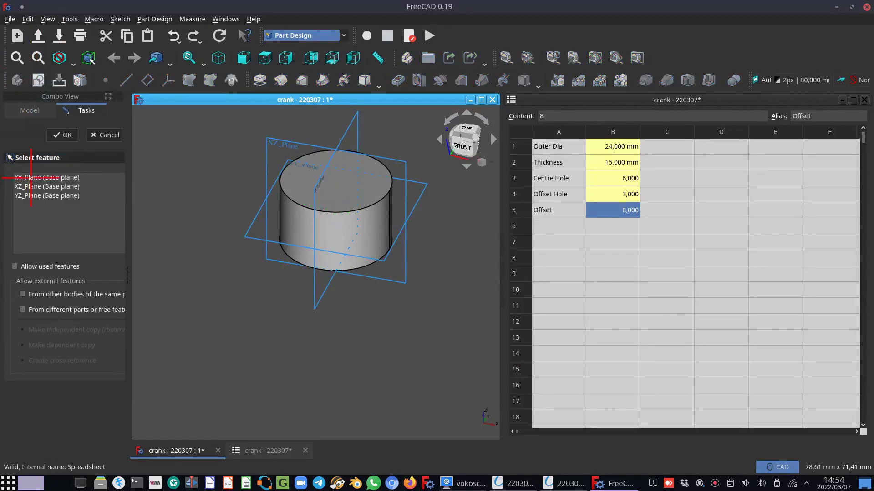
left_click(31, 178)
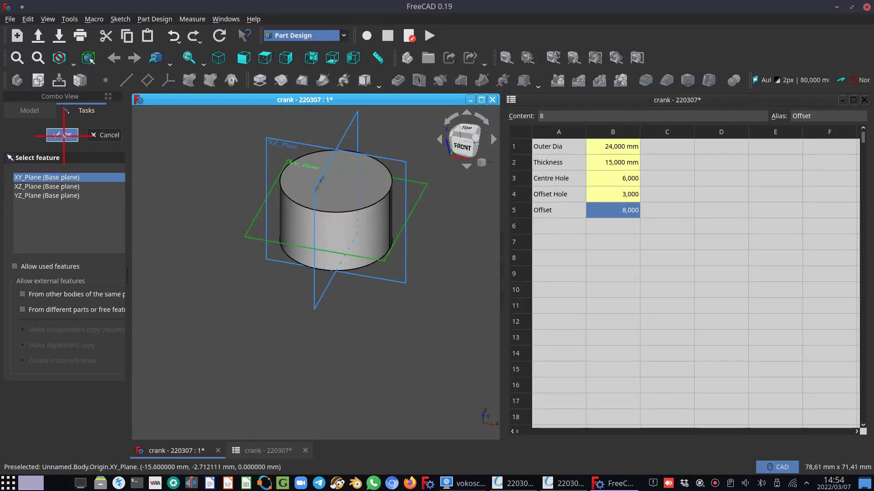
left_click(62, 135)
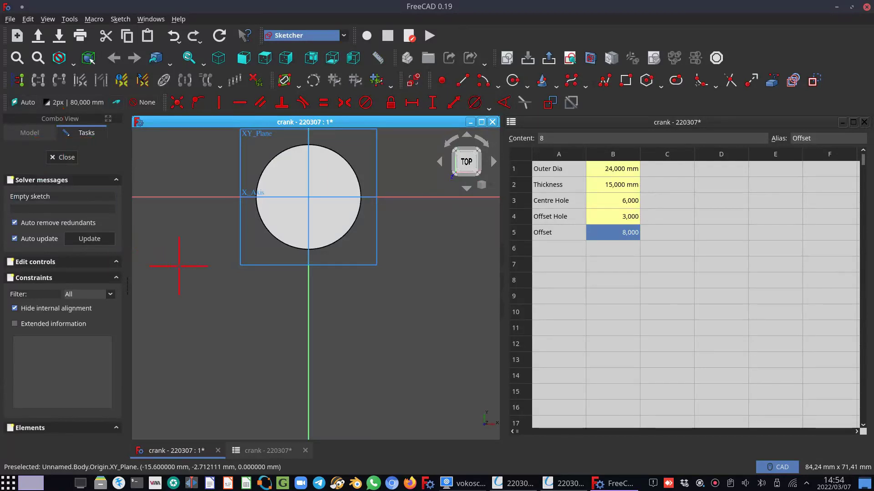
- Turn on the section view so the pad is cut at the sketch plane and the sketch axes are exposed
middle_click_drag(182, 265, 204, 332)
scroll(312, 285, "up", 2)
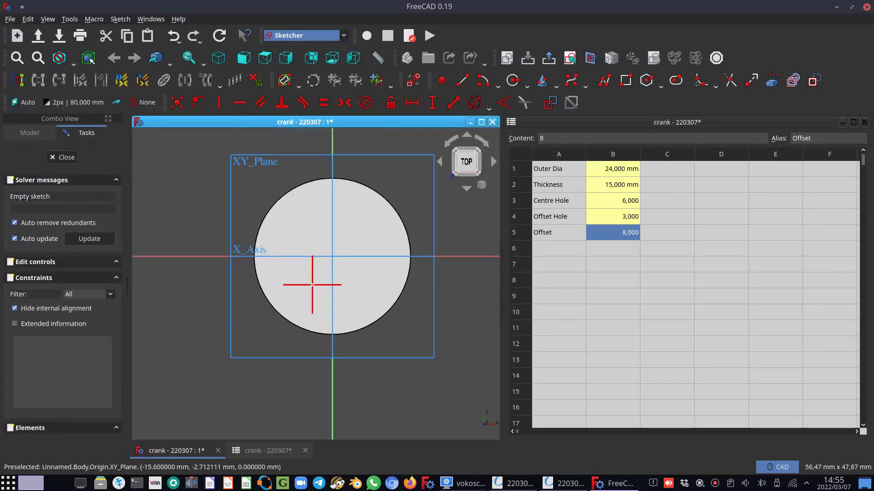
scroll(313, 285, "up", 2)
mouse_move(313, 285)
middle_mouse_down()
mouse_move(297, 327)
mouse_move(279, 335)
middle_mouse_up()
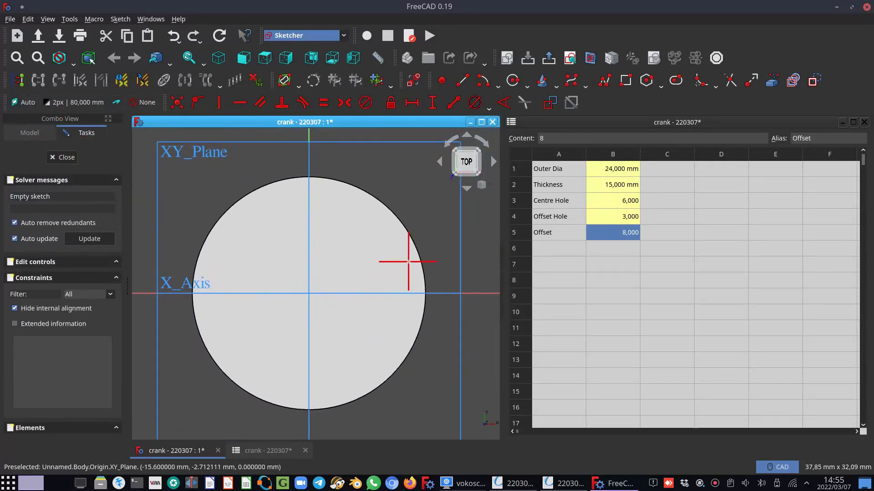
scroll(431, 246, "down", 2)
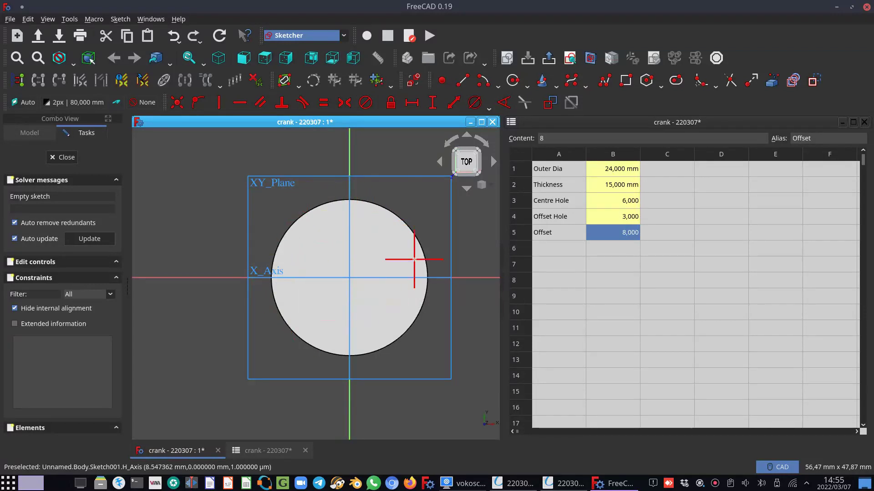
left_click(591, 59)
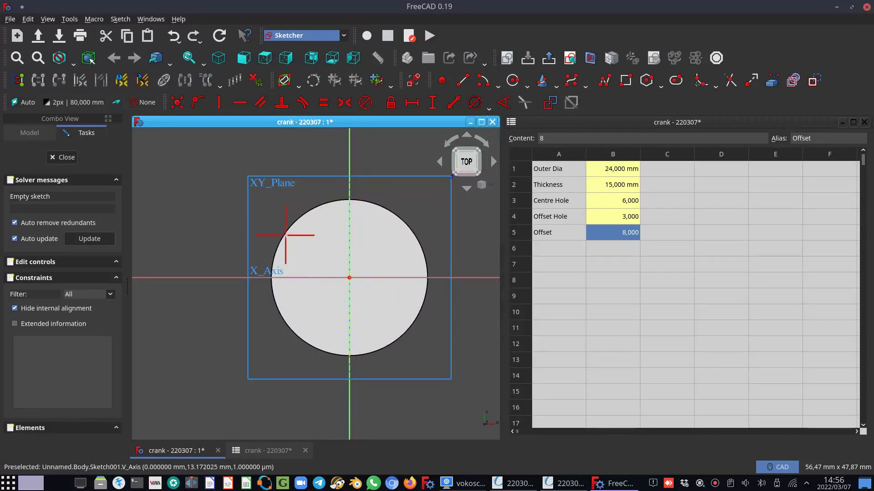
- Draw a small circle centred on the sketch origin for the centre hole
left_click(512, 80)
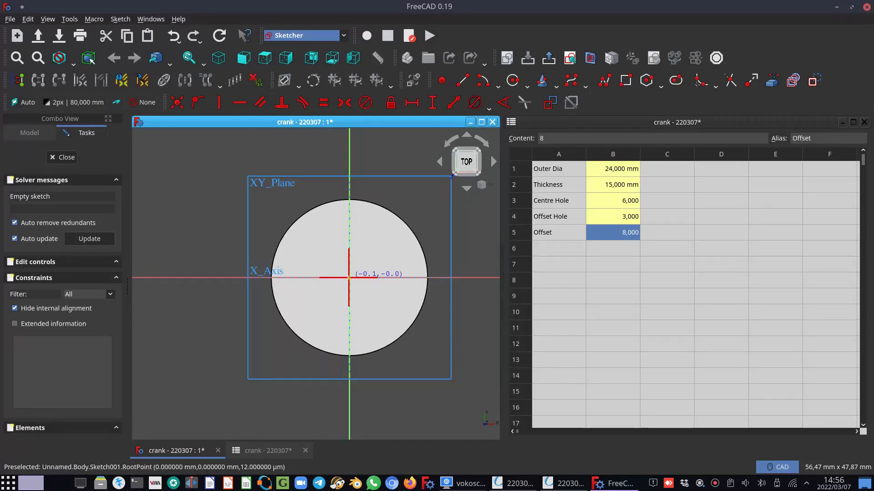
left_click(349, 278)
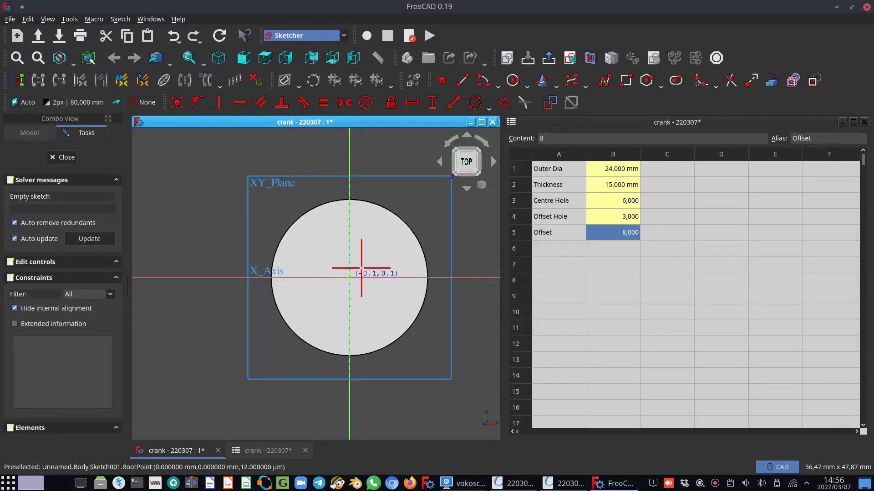
left_click(364, 265)
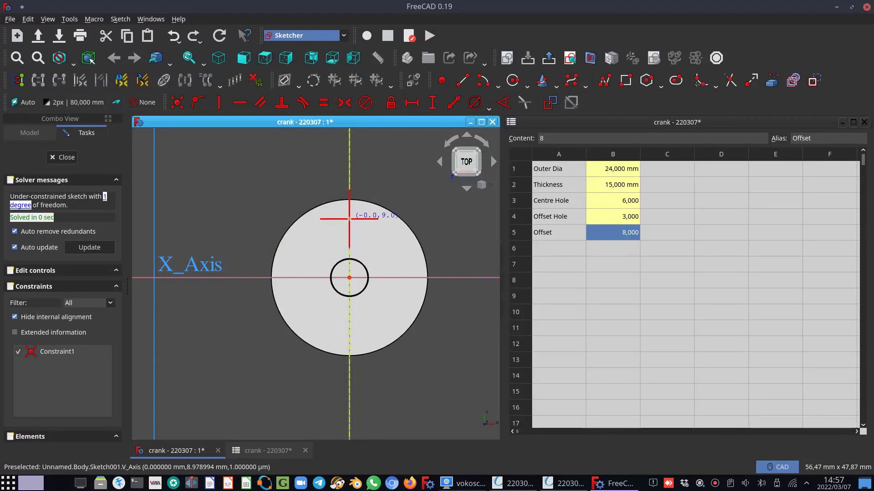
- Draw the offset hole circle centred on the vertical axis about 9 mm above the origin, with a radius of about 2 mm
left_click(349, 219)
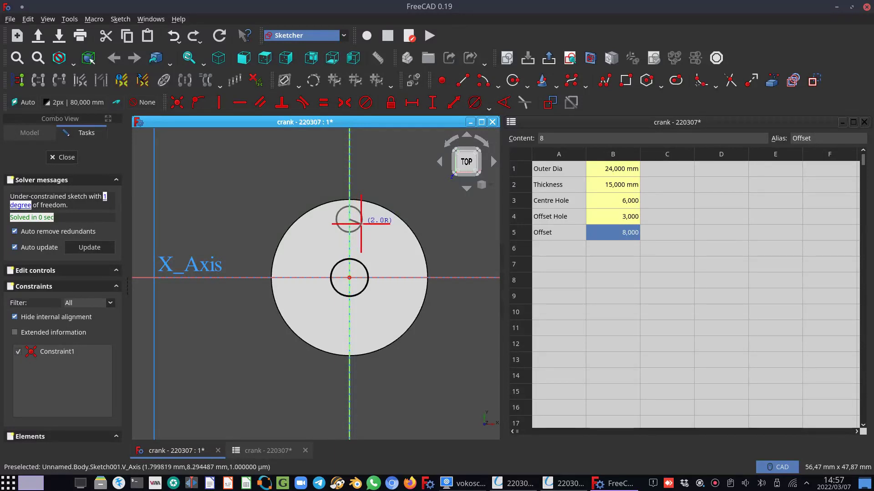
left_click(360, 223)
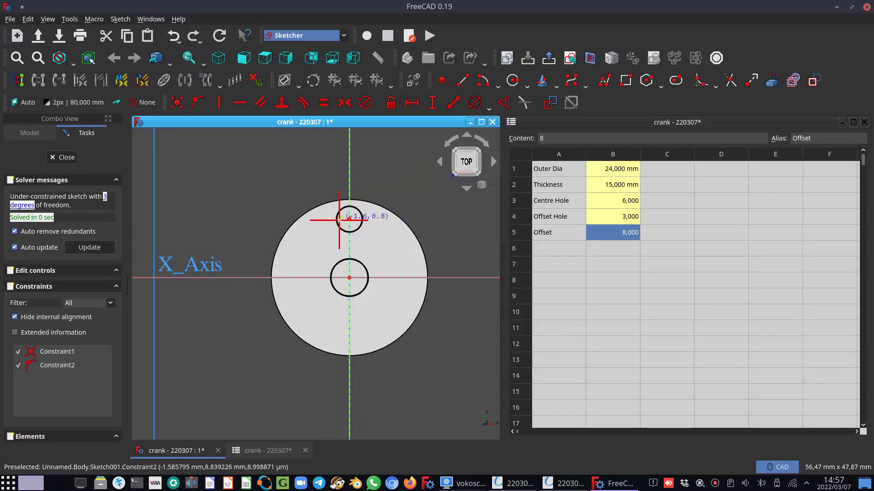
- Test the circles' freedom by shifting the offset circle along the vertical axis and enlarging the centre circle to about 7.26 mm diameter
left_click(195, 101)
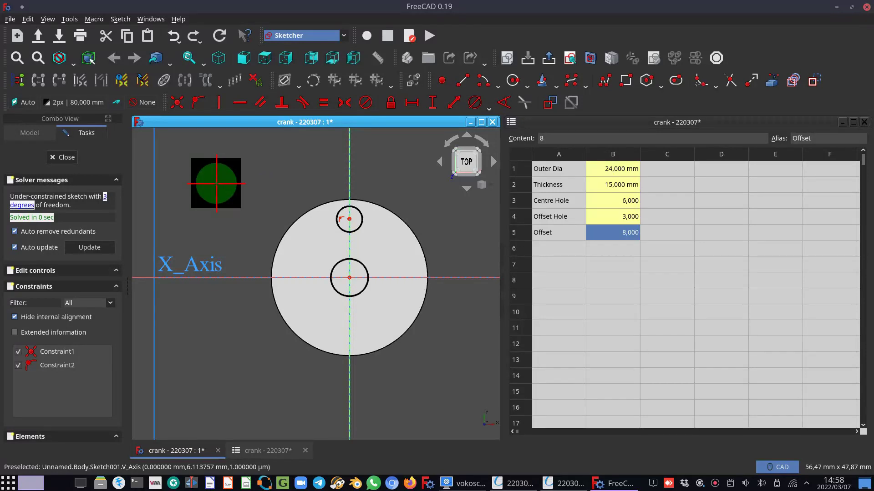
mouse_move(349, 219)
left_mouse_down()
mouse_move(349, 226)
mouse_move(353, 212)
mouse_move(364, 218)
mouse_move(329, 225)
mouse_move(361, 218)
mouse_move(348, 220)
mouse_move(366, 234)
mouse_move(361, 228)
left_mouse_up()
mouse_move(362, 265)
left_mouse_down()
mouse_move(374, 253)
mouse_move(366, 260)
left_mouse_up()
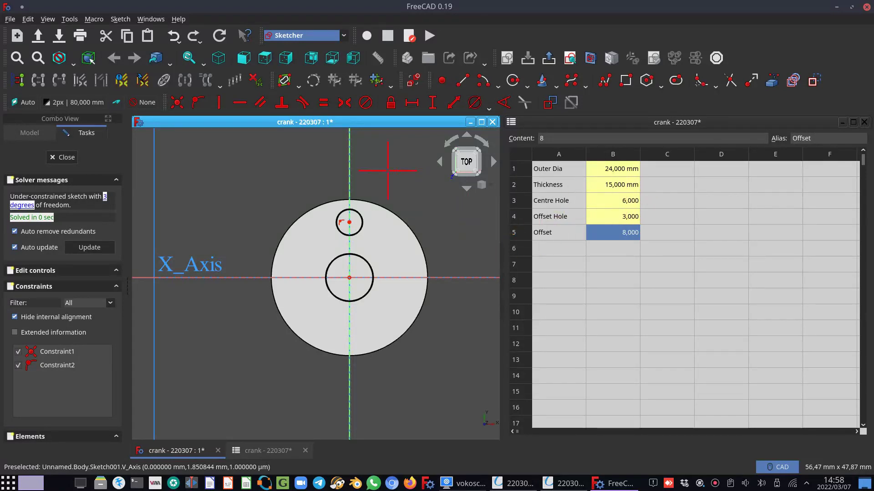
- Constrain the centre circle's diameter with the formula <<crankInputs>>.CentreHole
left_click(473, 103)
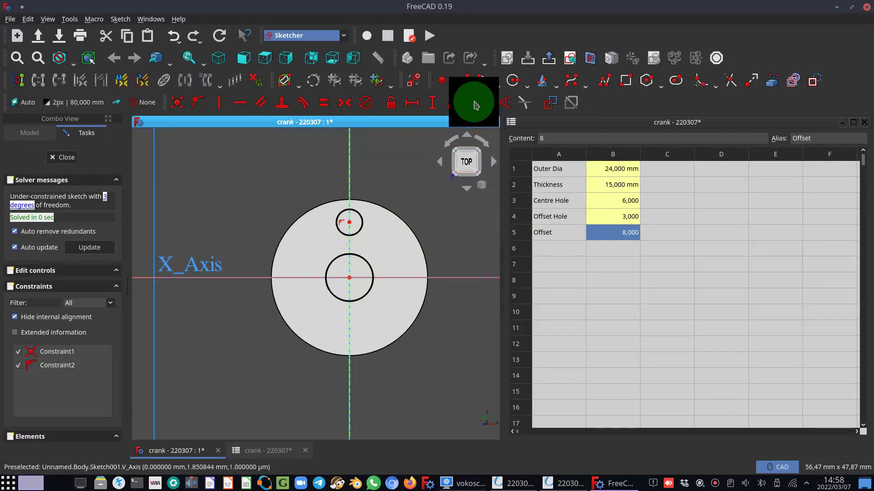
left_click(370, 266)
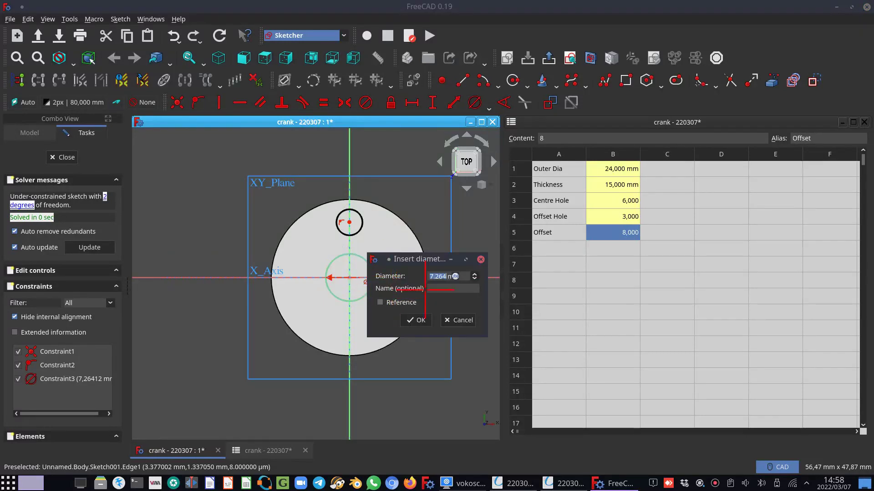
left_click(455, 276)
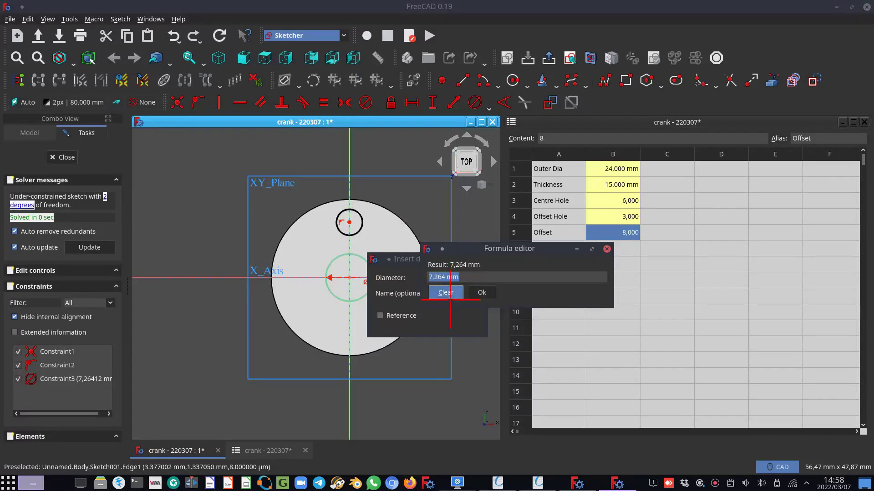
type("c")
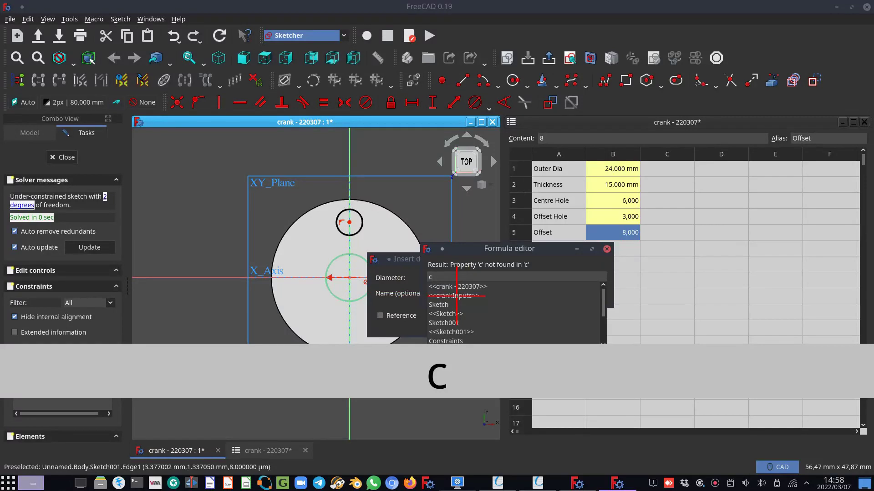
left_click(457, 296)
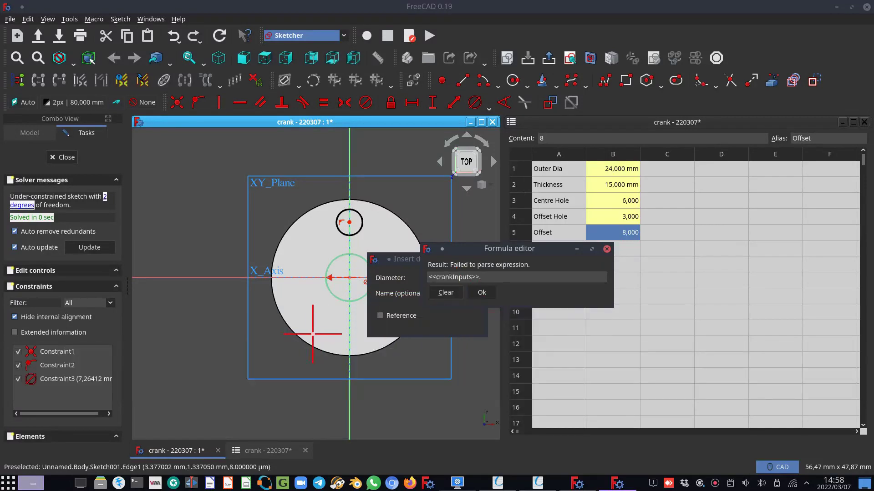
type("C")
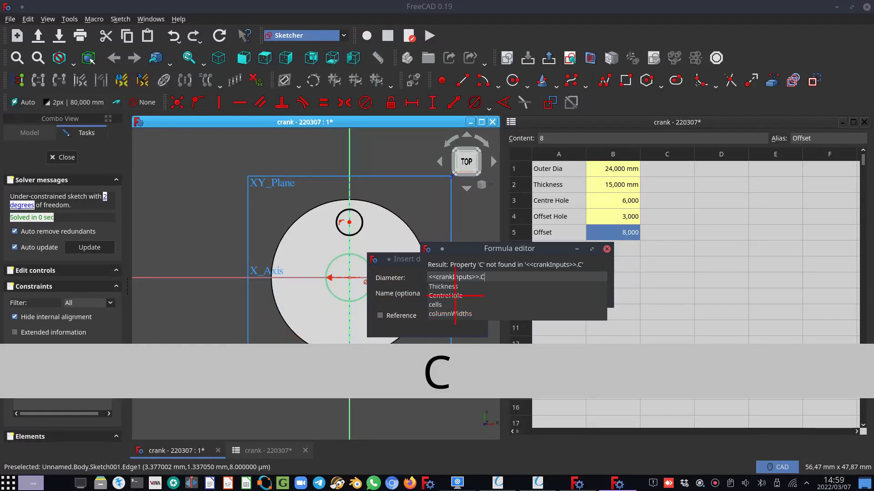
left_click(455, 295)
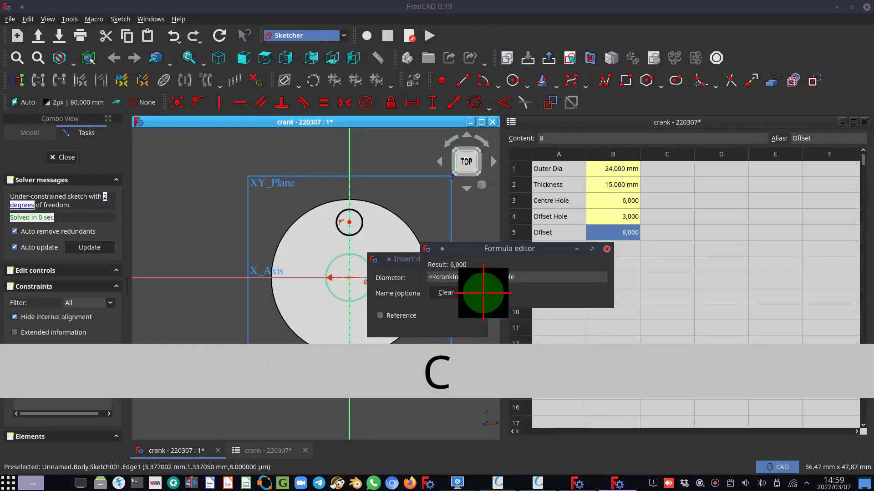
key("Return")
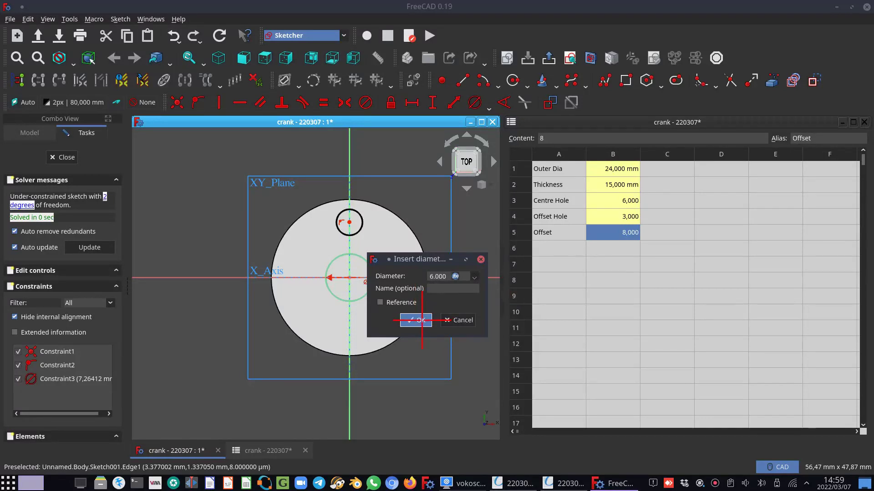
left_click(422, 320)
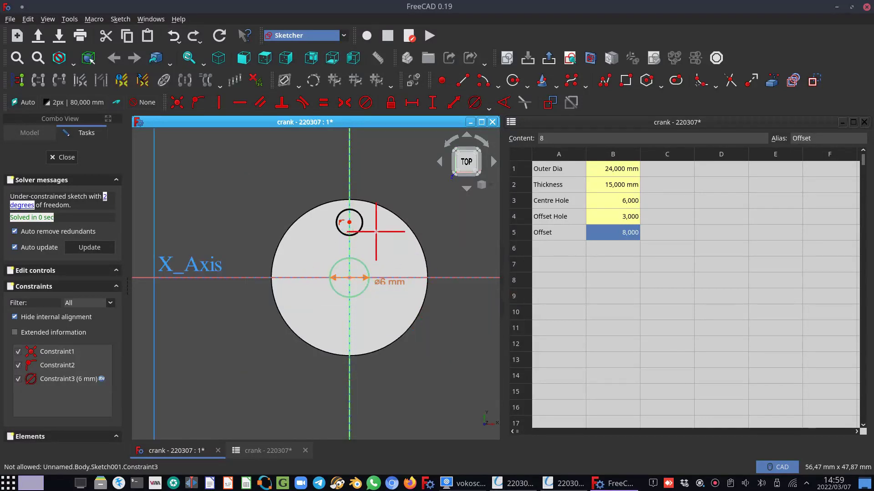
- Constrain the offset circle's diameter with the formula <<crankInputs>>.OffsetHole
left_click(474, 103)
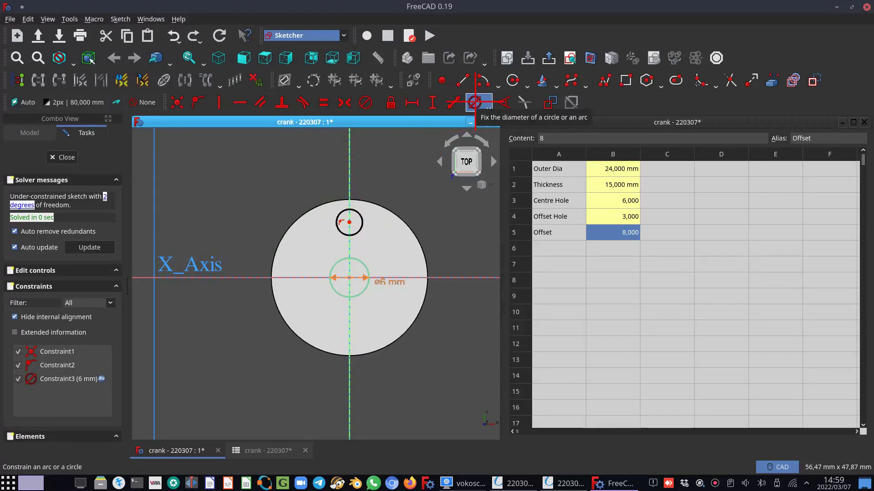
left_click(361, 219)
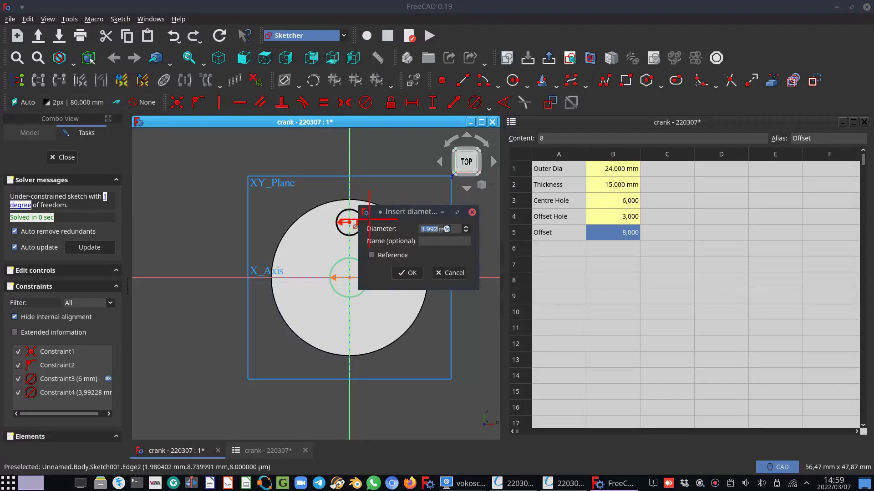
left_click(447, 229)
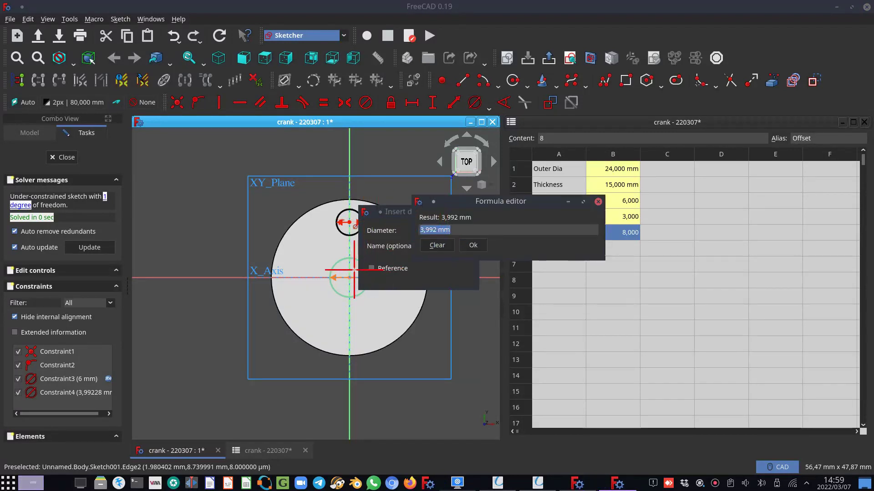
type("c")
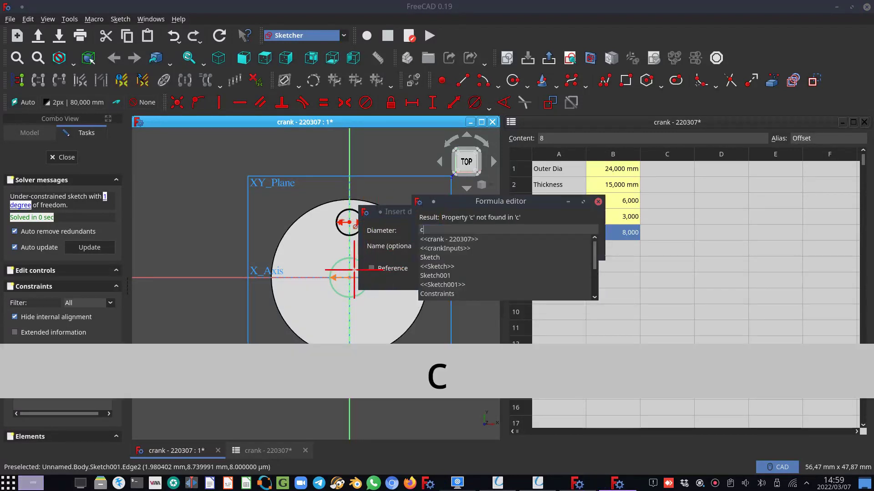
left_click(446, 248)
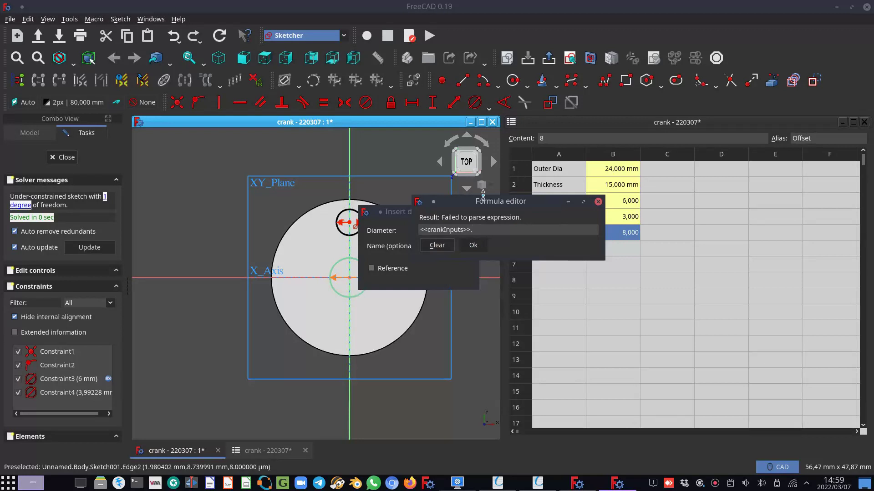
type("O")
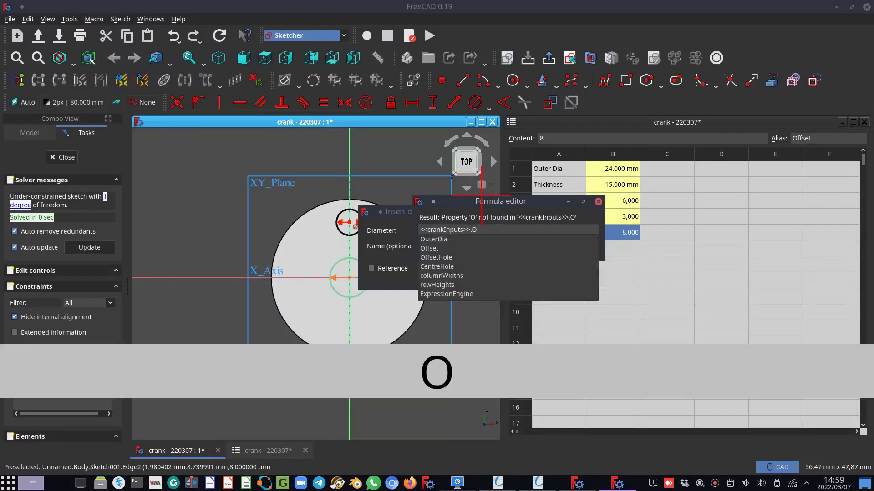
left_click(439, 258)
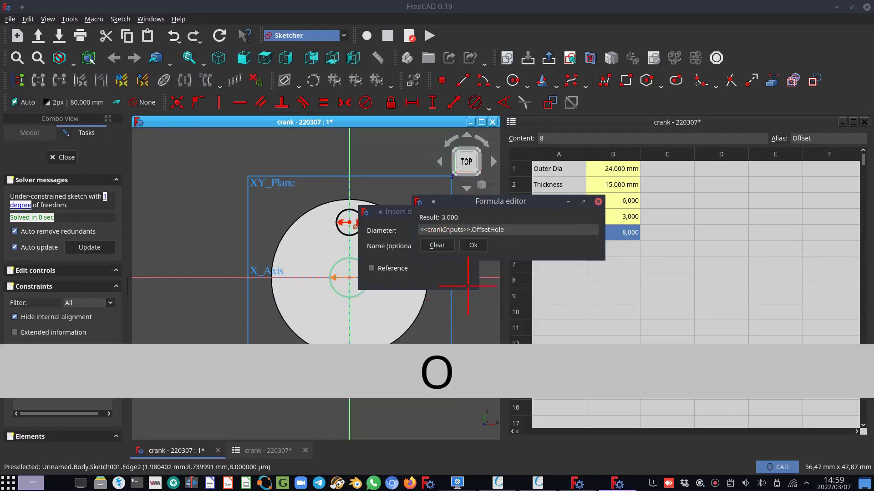
left_click(475, 248)
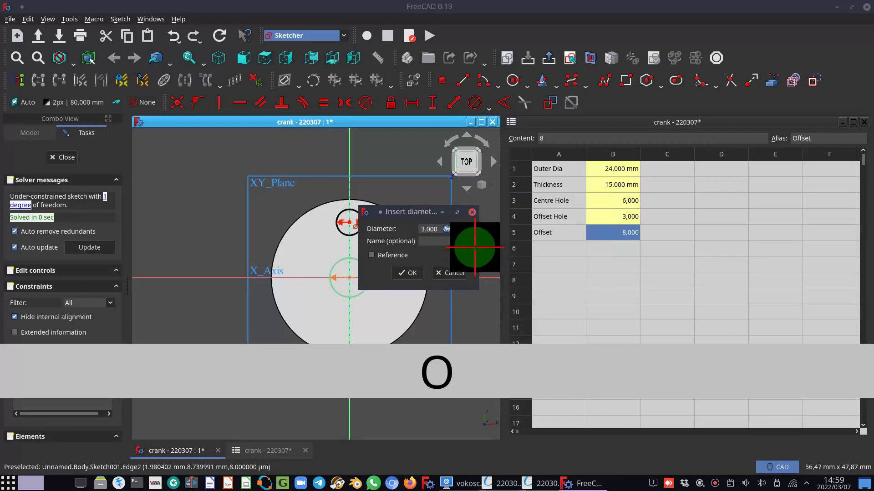
left_click(408, 273)
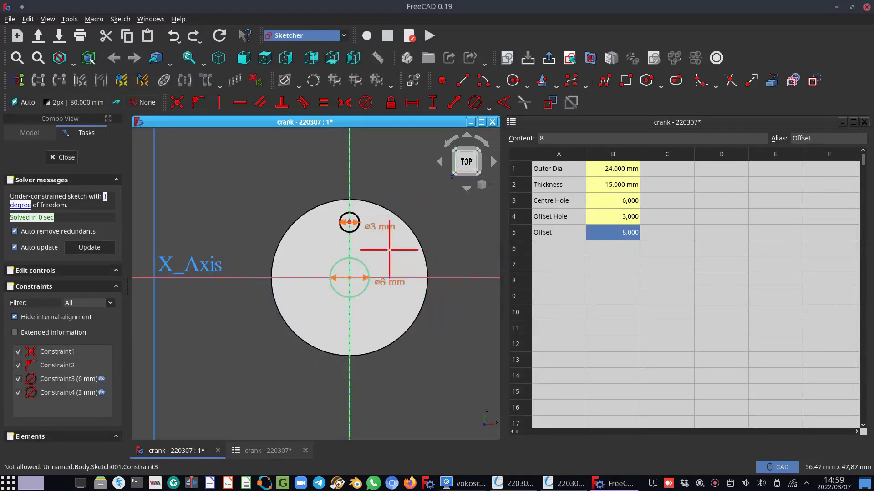
left_click(353, 294)
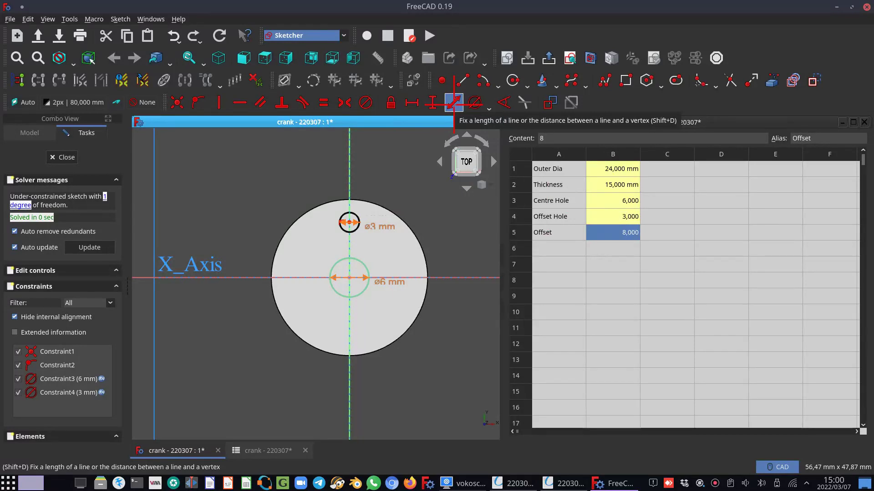
left_click(432, 102)
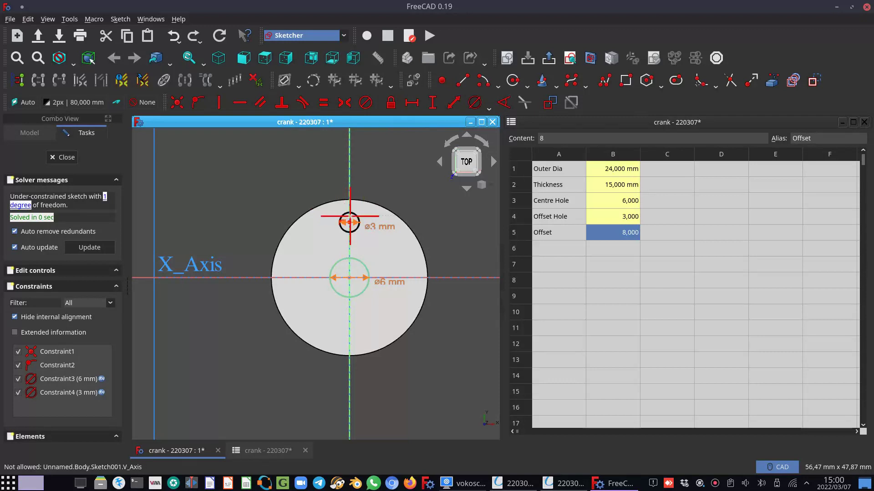
left_click(350, 258)
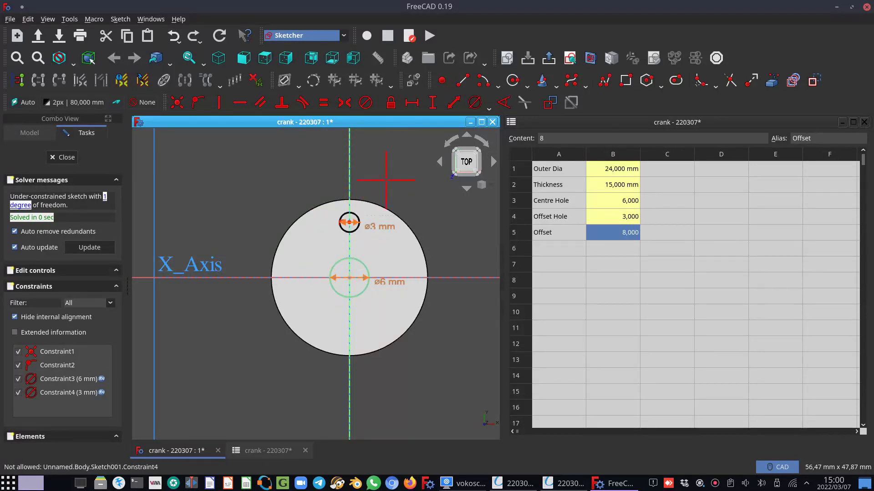
- Apply a vertical distance constraint between the offset hole circle's centre and the origin
left_click(432, 103)
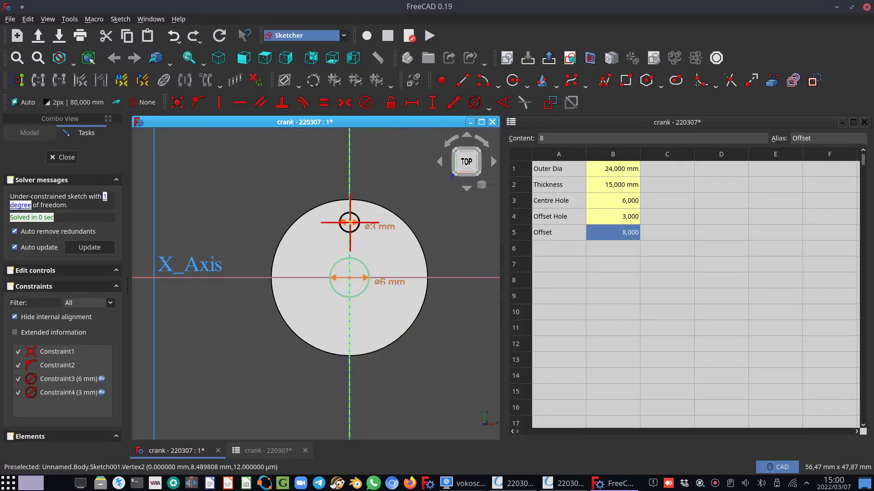
left_click(349, 223)
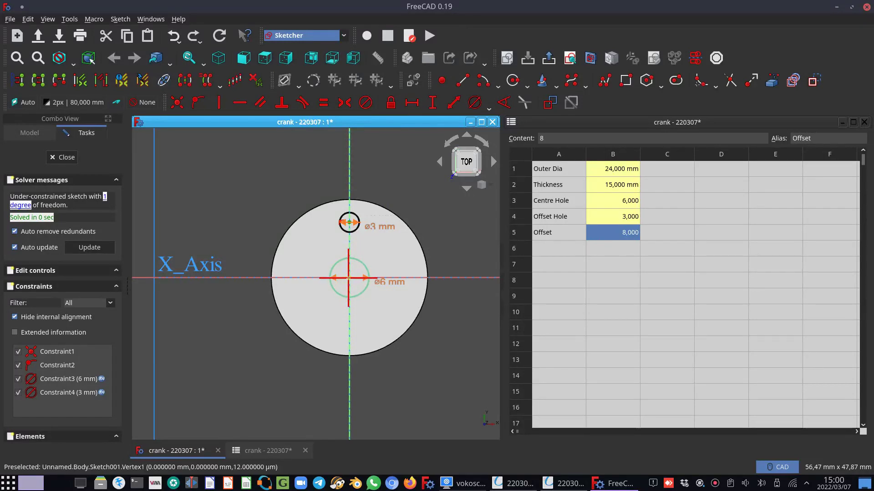
scroll(348, 278, "up", 4)
left_click(352, 275)
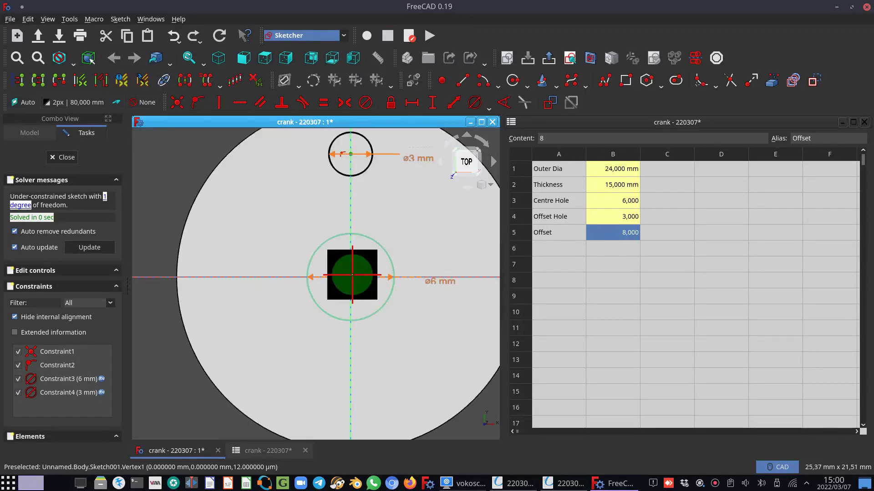
key("i")
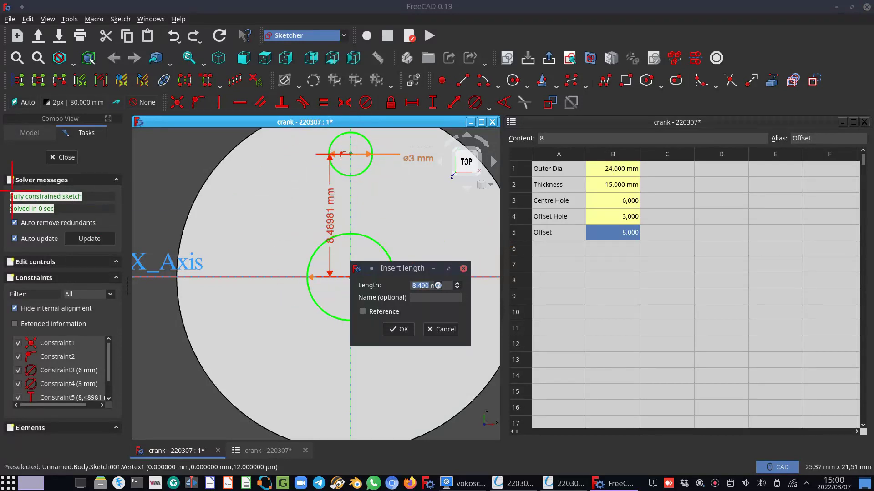
- Drive the vertical distance between the hole centres with the formula <<crankInputs>>.Offset
left_click(438, 285)
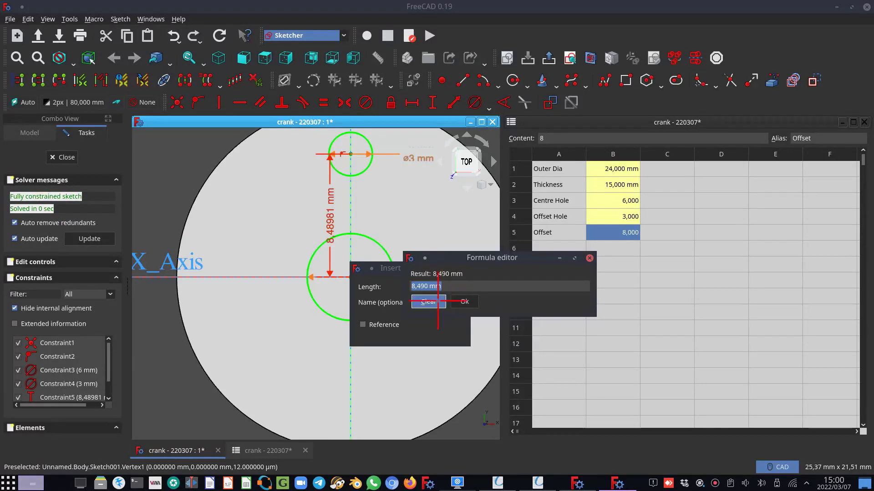
type("c")
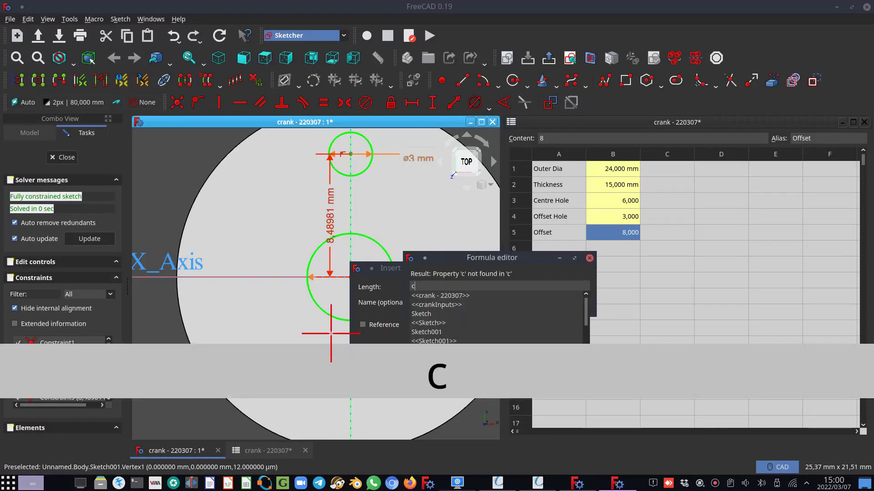
left_click(438, 304)
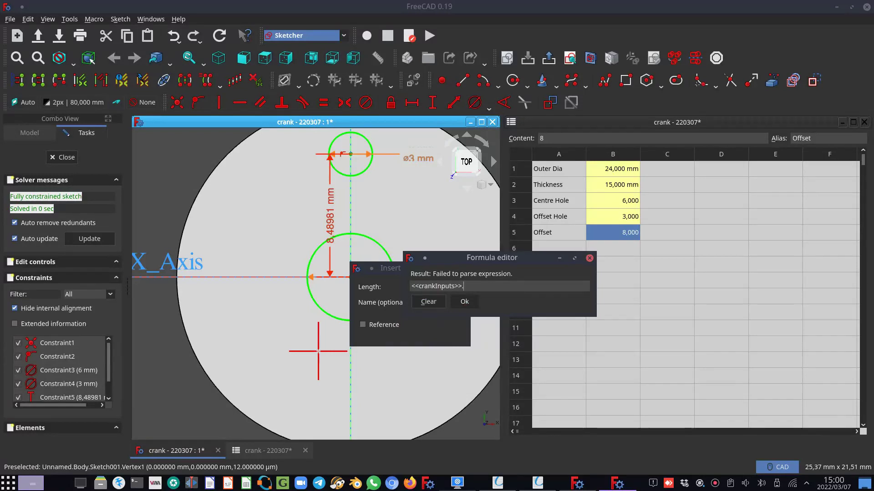
type("O")
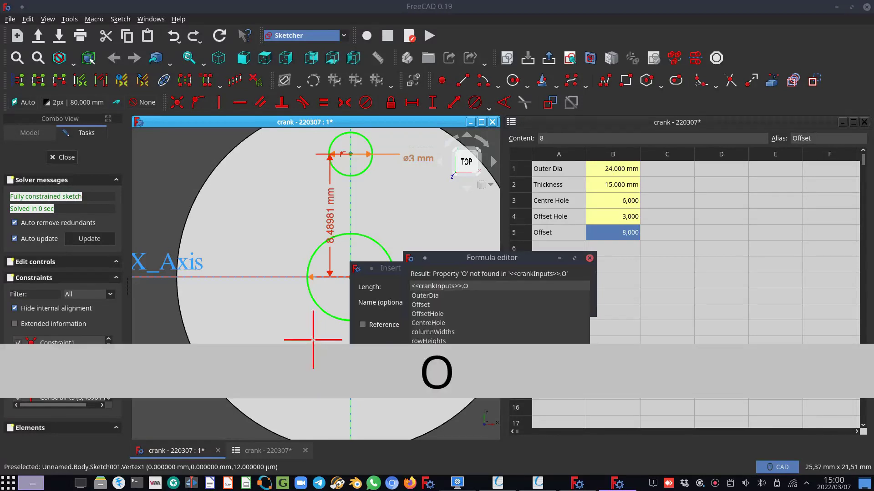
left_click(420, 304)
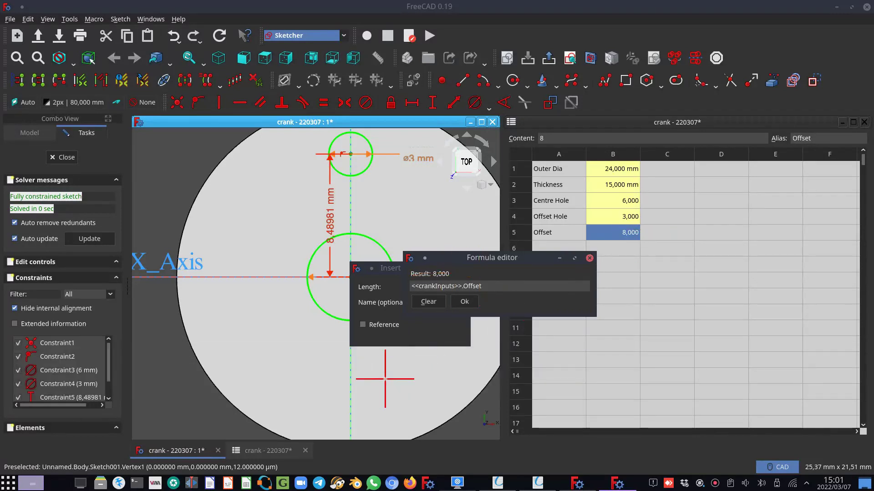
key("Return")
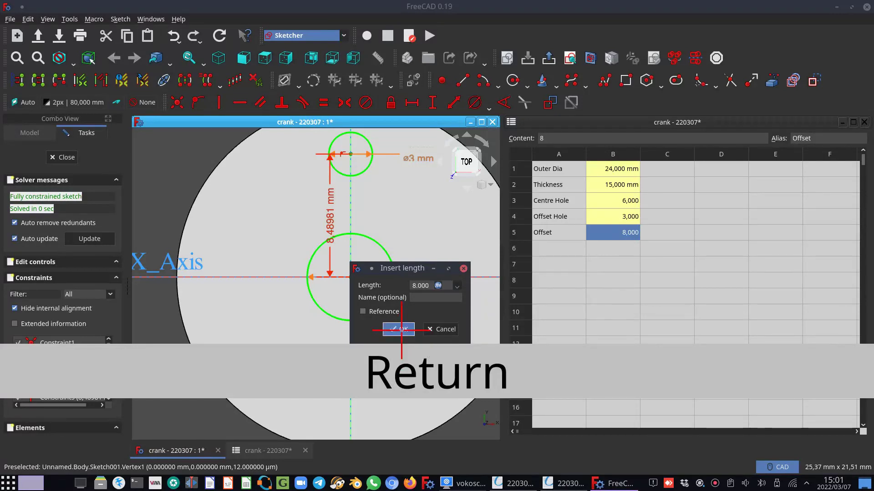
left_click(438, 285)
left_click(463, 304)
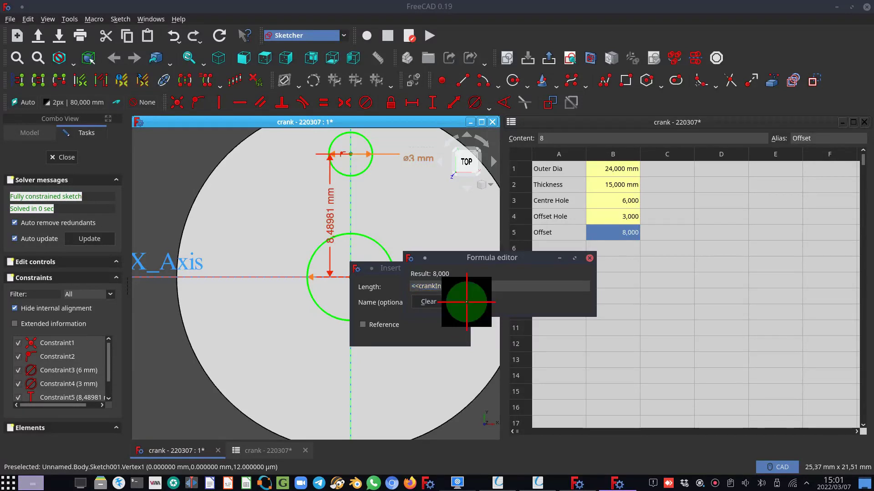
left_click(402, 328)
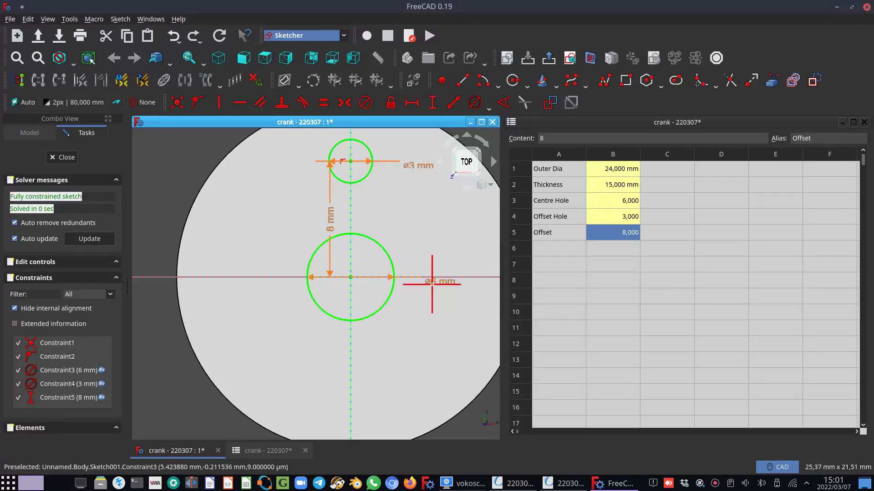
- Reposition both diameter labels diagonally outside their circles for readability and close the holes sketch
left_click_drag(433, 280, 420, 324)
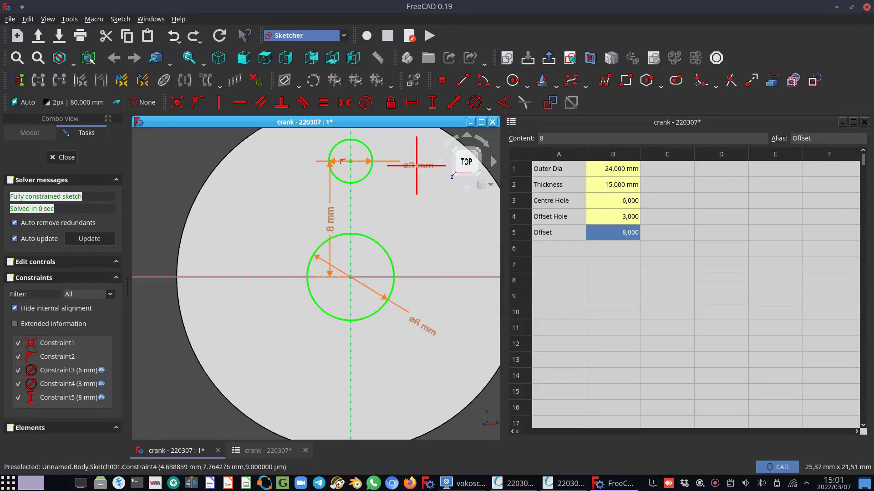
left_click_drag(416, 165, 411, 214)
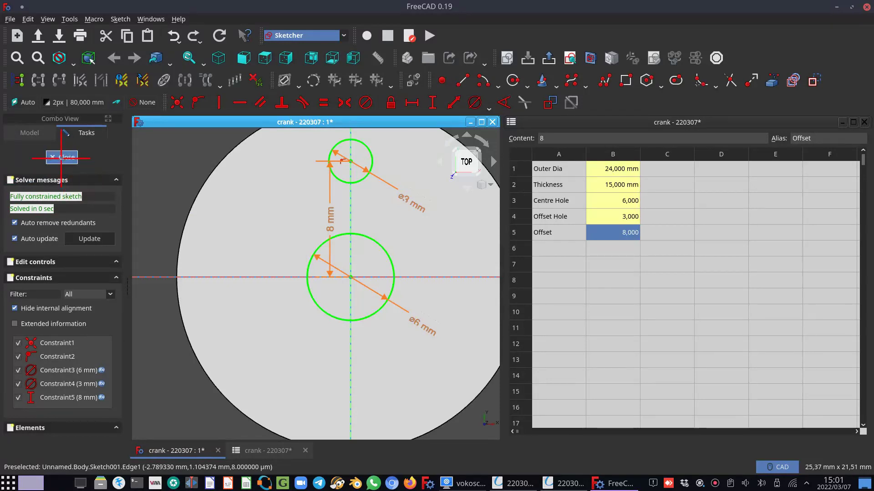
left_click(62, 154)
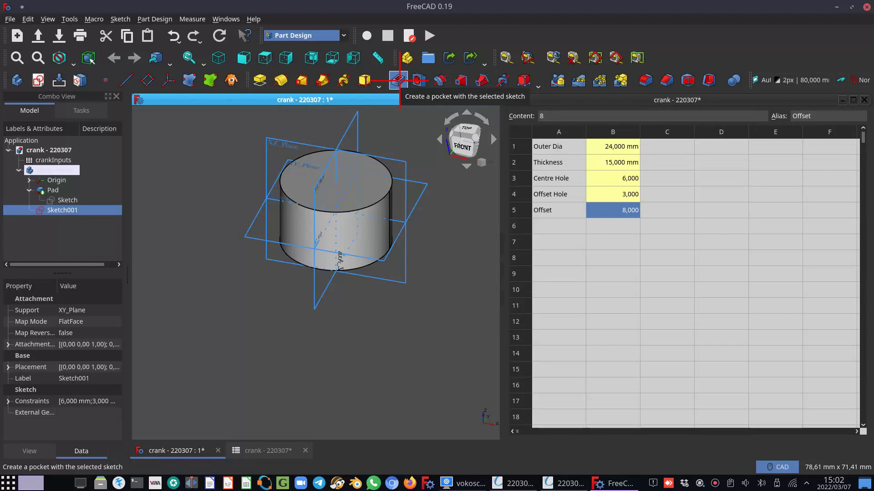
- Pocket the holes sketch with type Through all, symmetric to plane, and hide the body's Origin
left_click(399, 81)
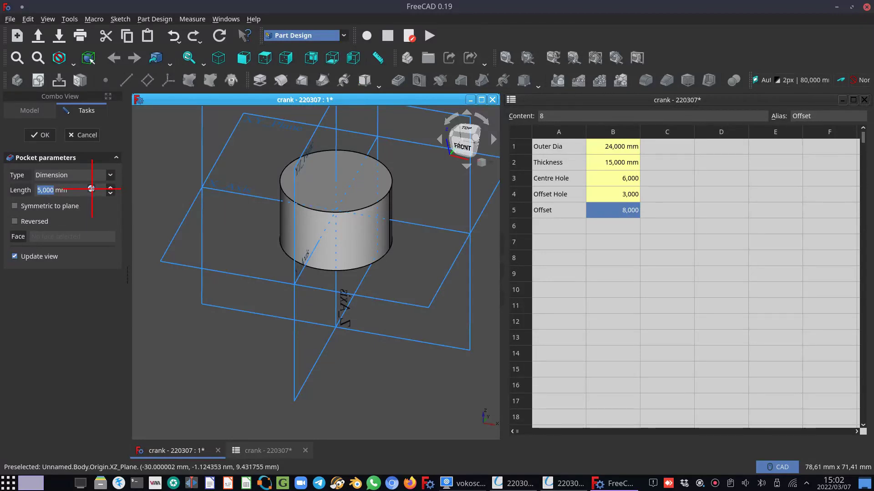
left_click(92, 189)
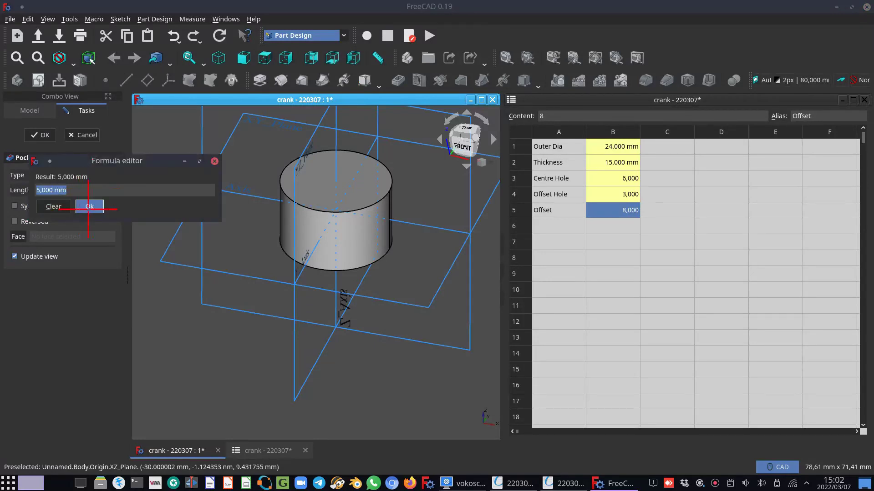
left_click(90, 206)
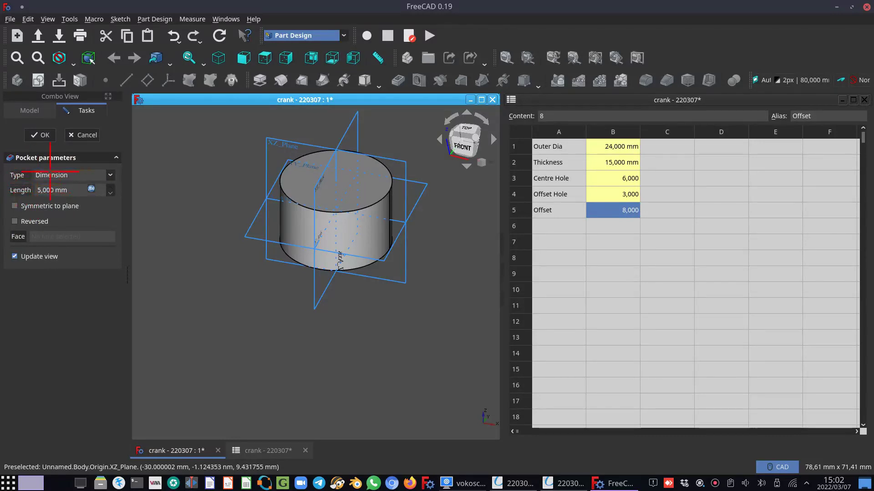
left_click(110, 175)
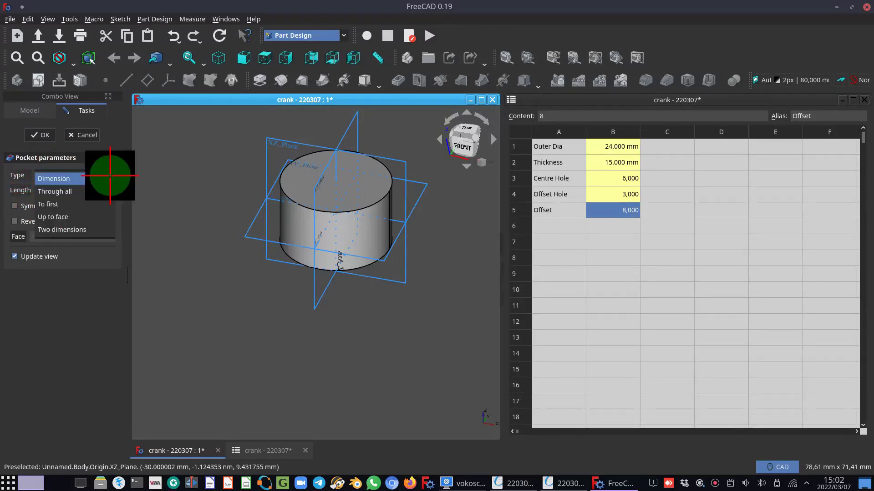
left_click(62, 191)
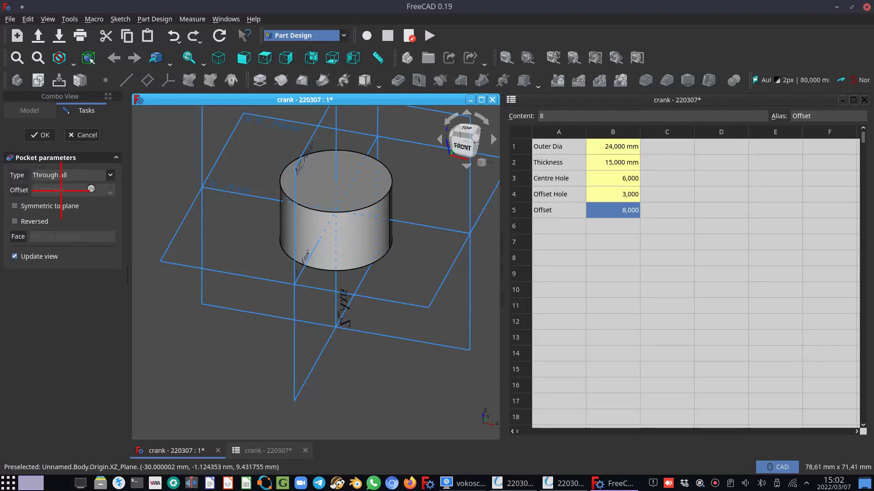
left_click(14, 205)
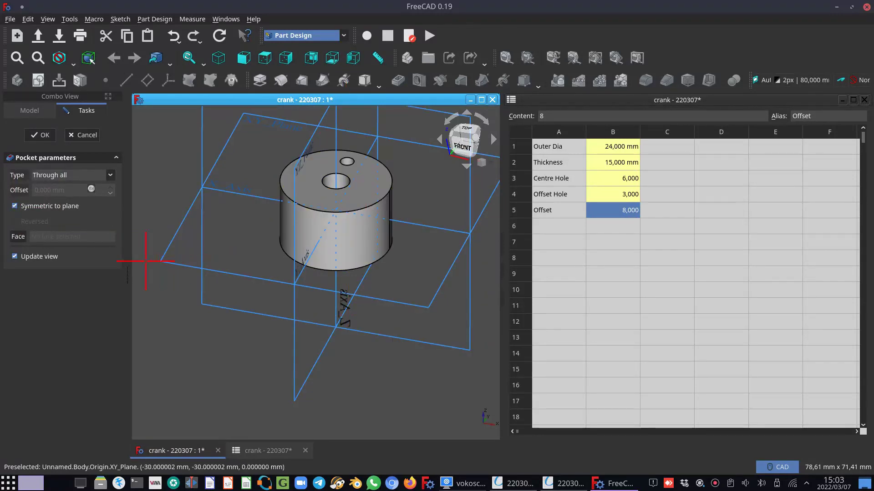
mouse_move(302, 243)
middle_mouse_down()
mouse_move(261, 156)
mouse_move(253, 220)
mouse_move(305, 308)
mouse_move(271, 228)
mouse_move(277, 237)
mouse_move(259, 234)
mouse_move(283, 252)
middle_mouse_up()
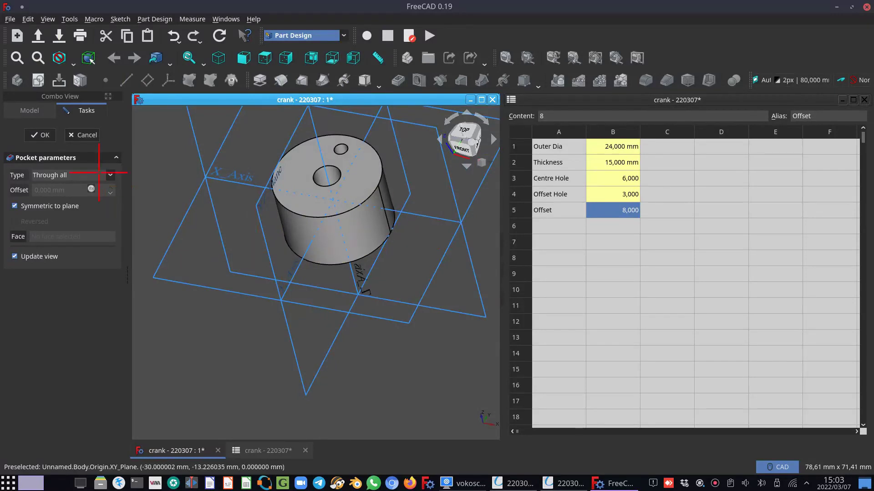
left_click(39, 135)
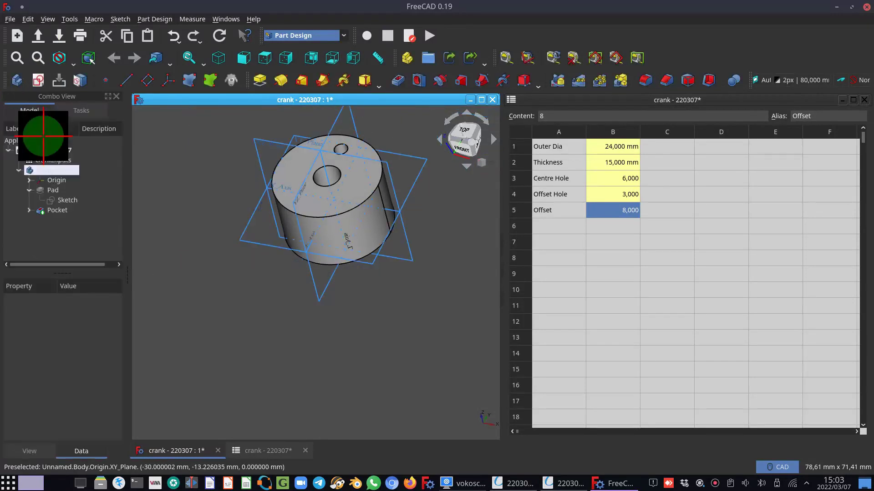
left_click(55, 181)
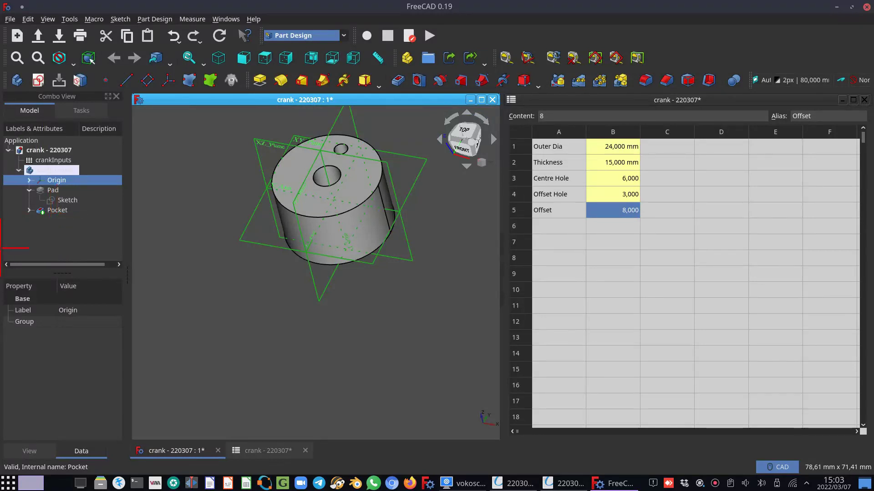
key("space")
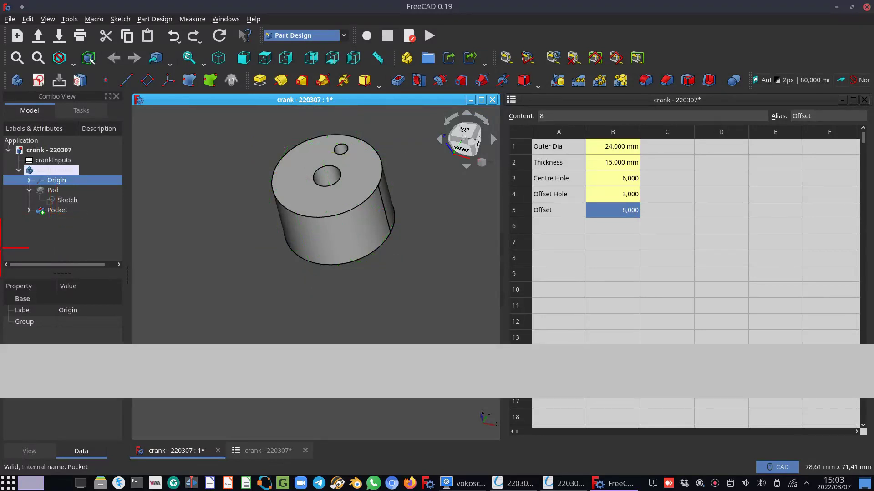
- Set the Centre Hole value to 8 and the Offset Hole value to 1 in the spreadsheet
double_click(621, 180)
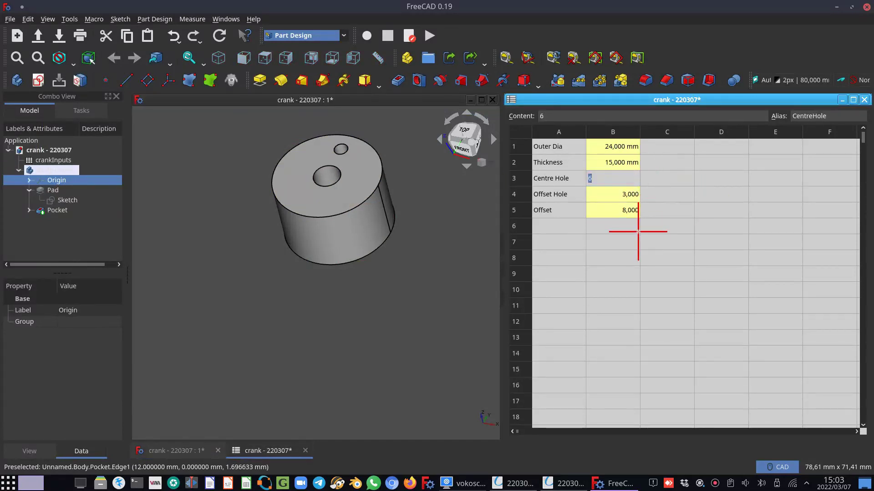
type("8")
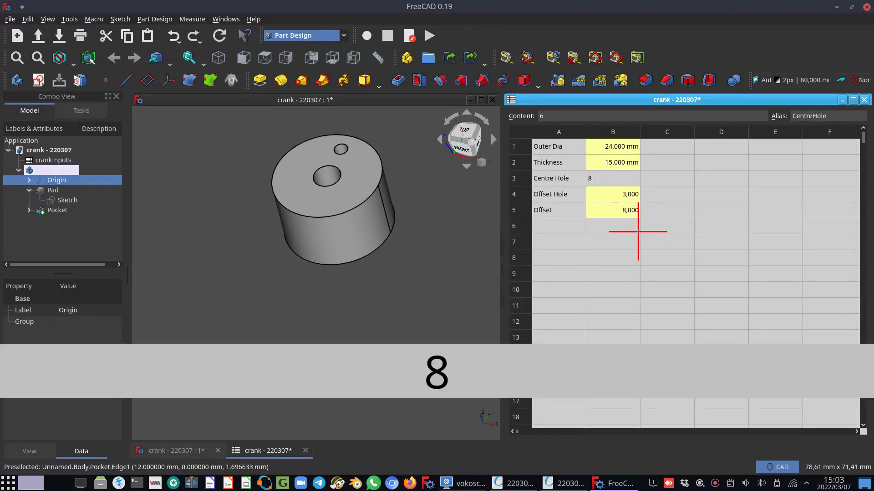
key("Return")
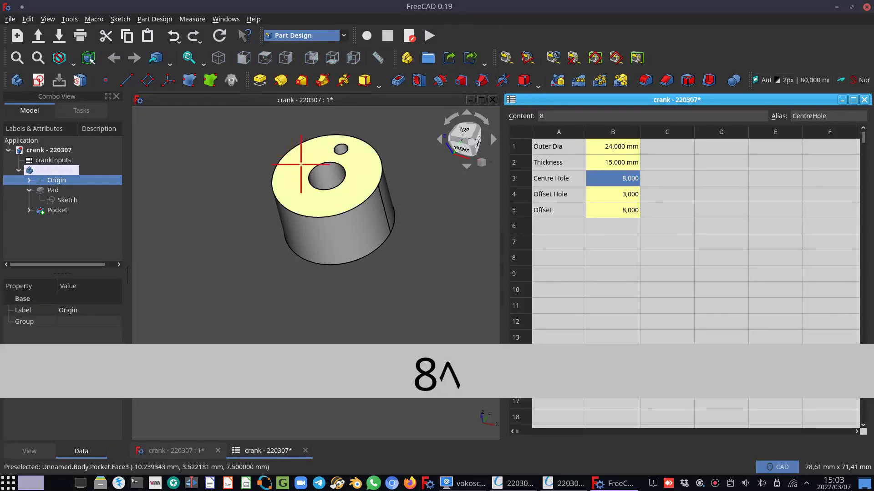
left_click(619, 194)
type("1")
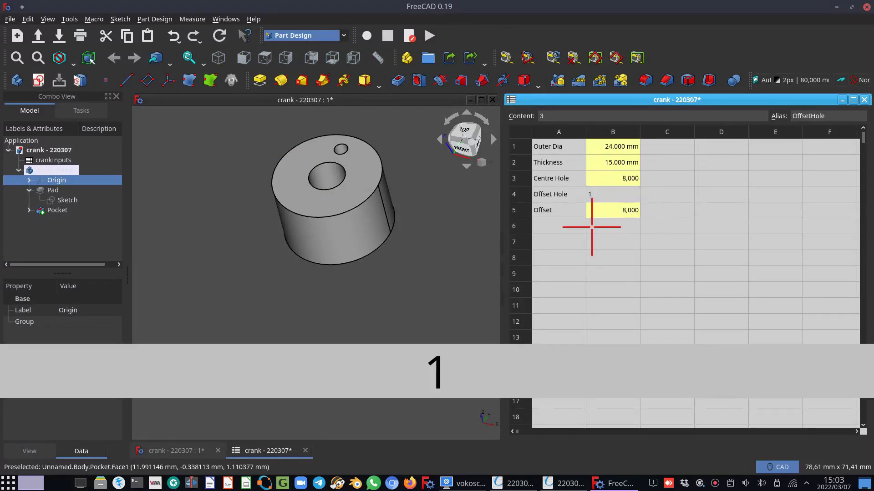
key("Return")
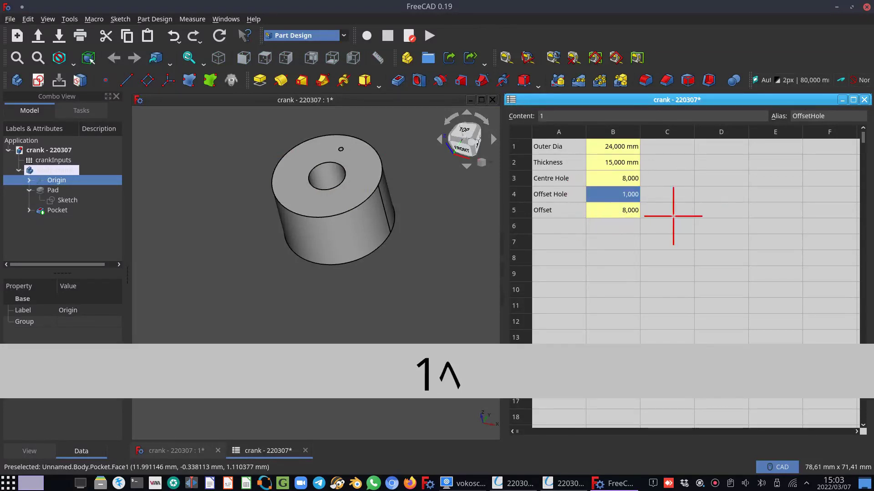
- Set the Offset value to 10 in the spreadsheet and save the document
double_click(634, 209)
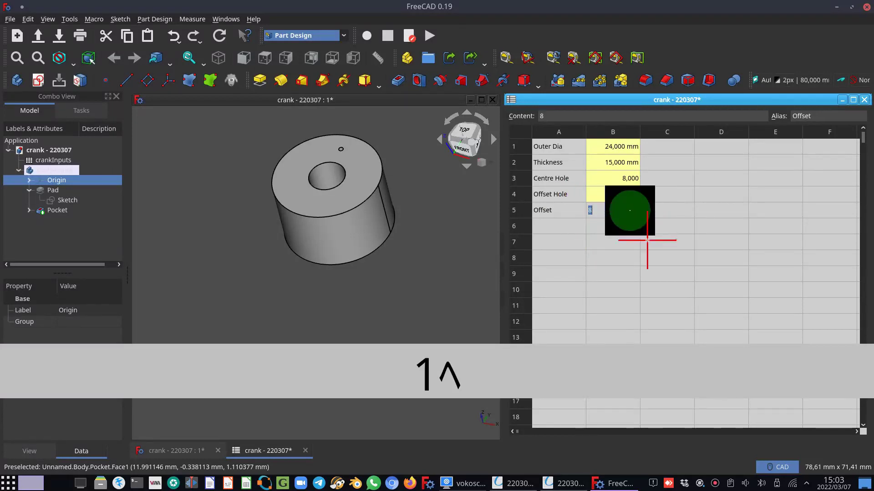
type("10")
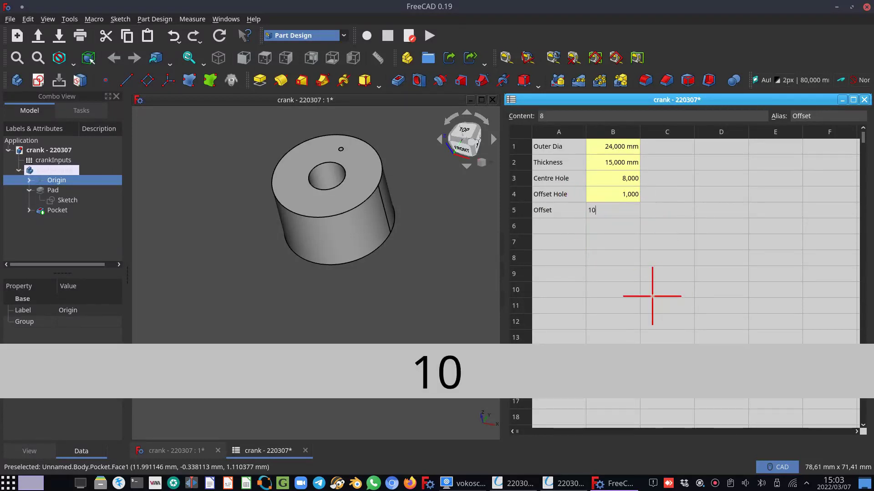
key("Return")
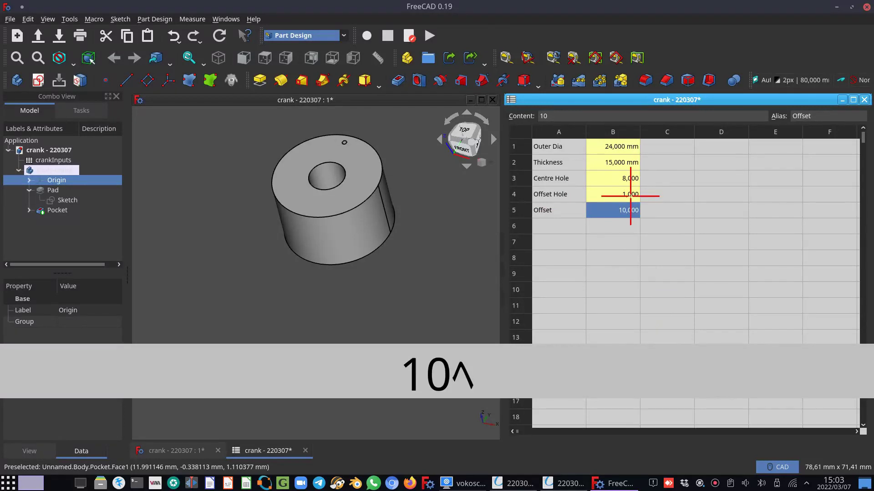
left_click(10, 19)
left_click(40, 89)
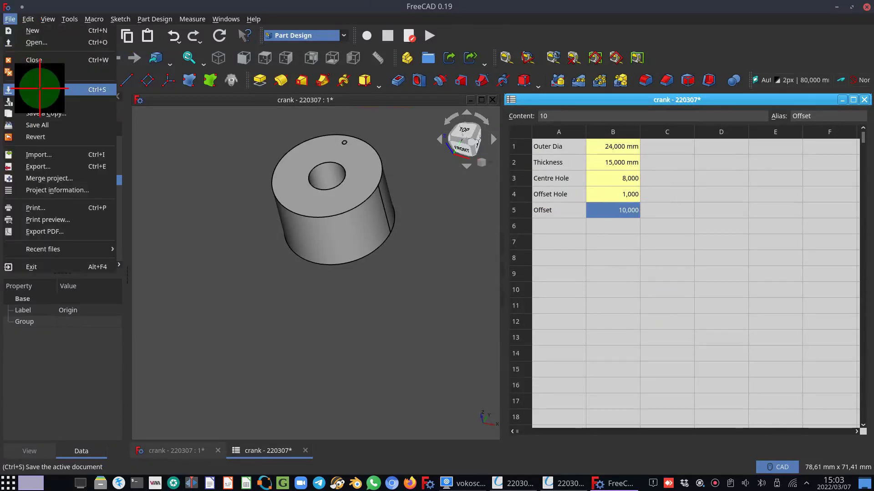
- Set the Centre Hole value to 6 and the Offset Hole value to 3 in the spreadsheet
left_click(623, 179)
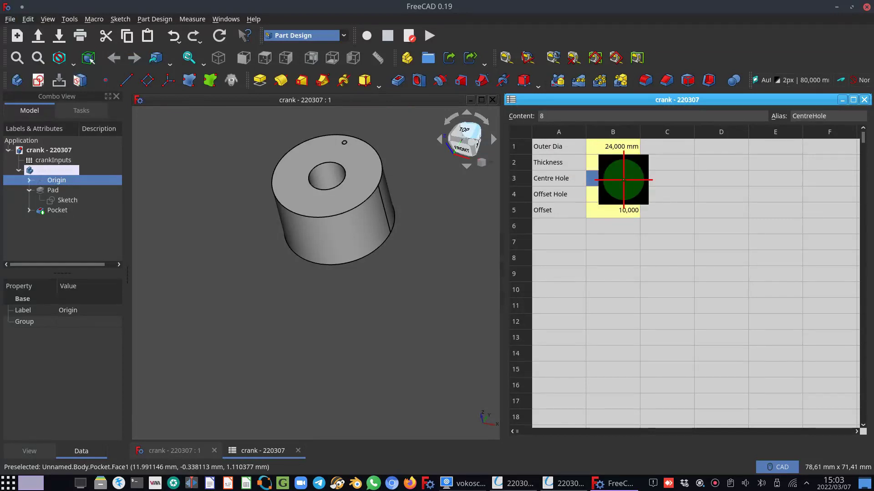
type("6")
key("Return")
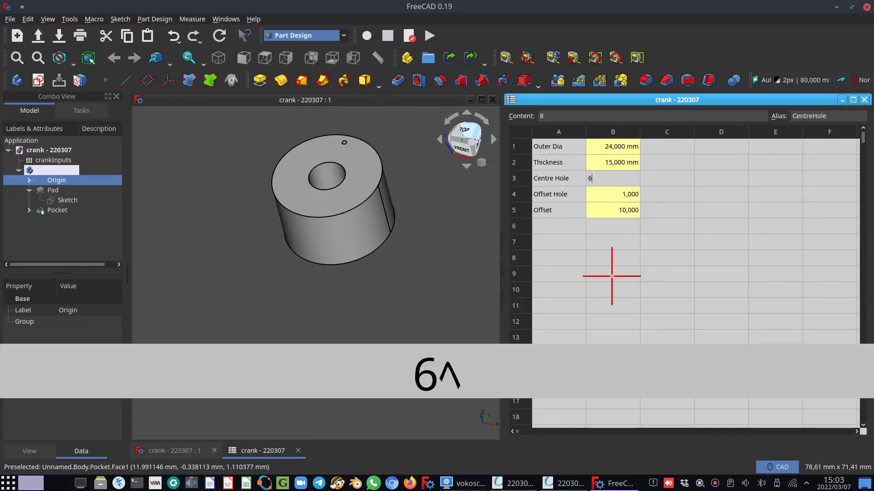
left_click(626, 195)
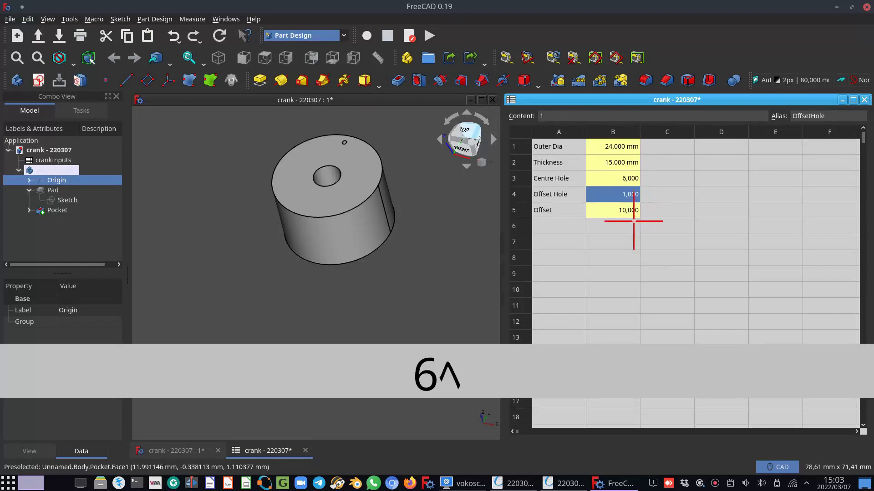
type("3")
key("Return")
- Set the Offset value to 8 in the spreadsheet and save the document
left_click(617, 217)
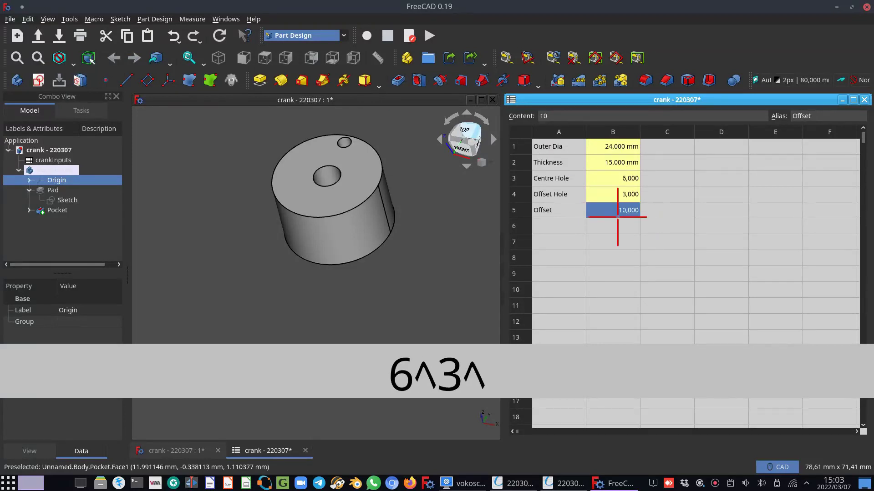
type("8")
key("Return")
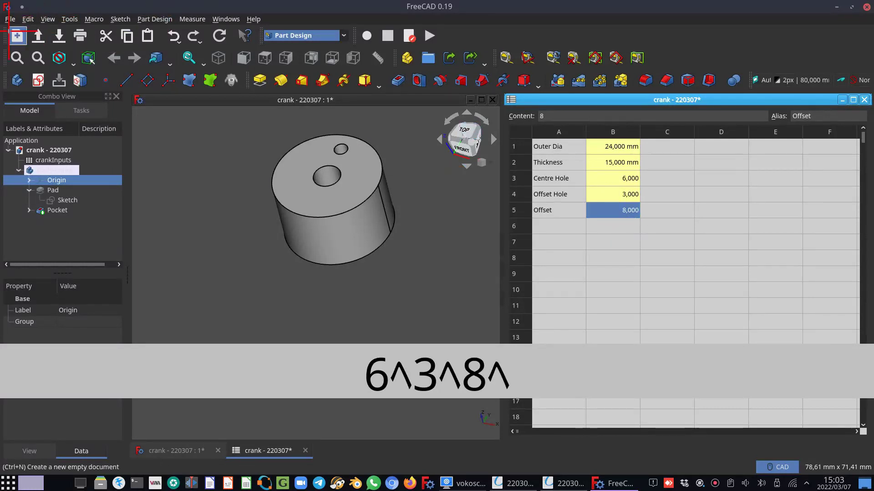
left_click(10, 19)
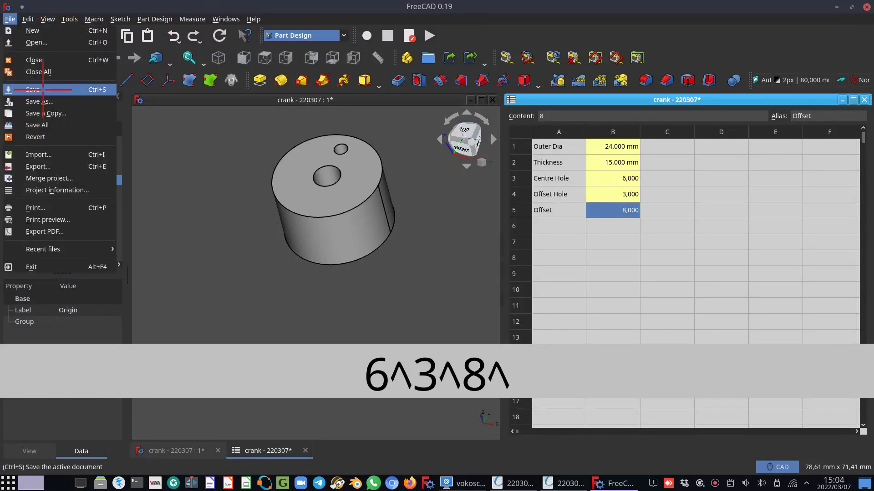
left_click(43, 89)
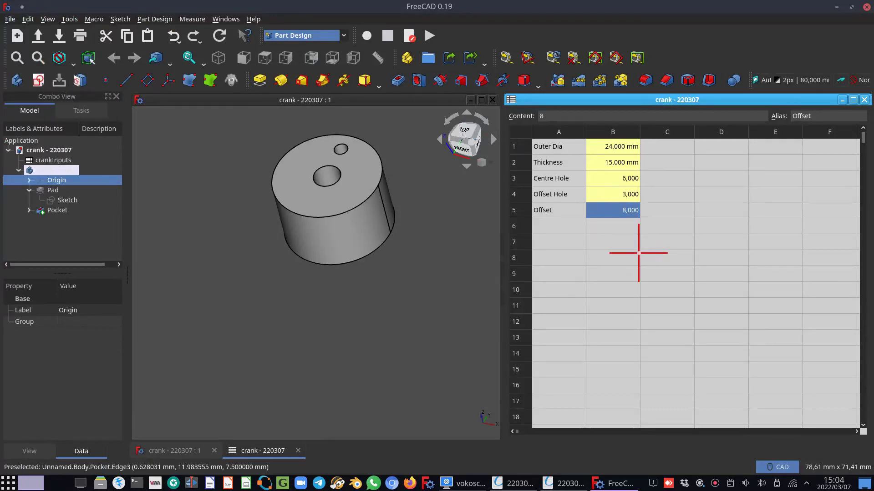